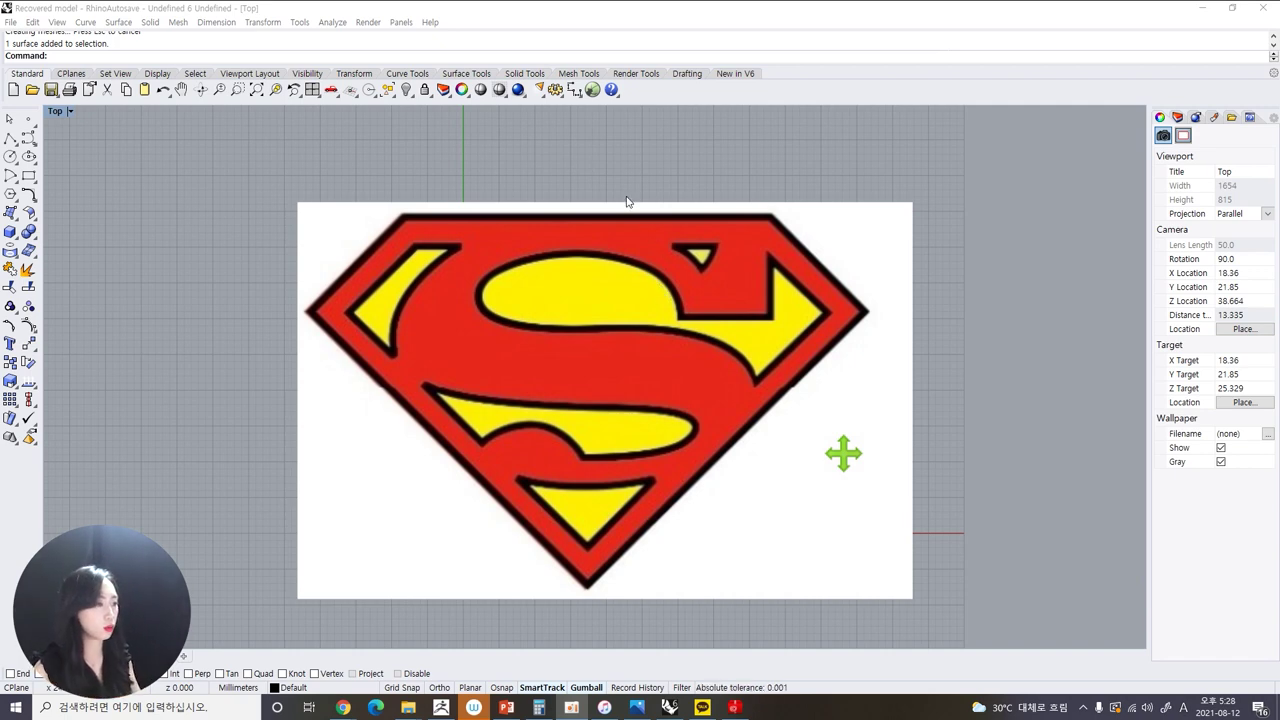
Trace the shield's outer outline as a closed five-point polyline
right_click_drag(549, 250, 556, 262)
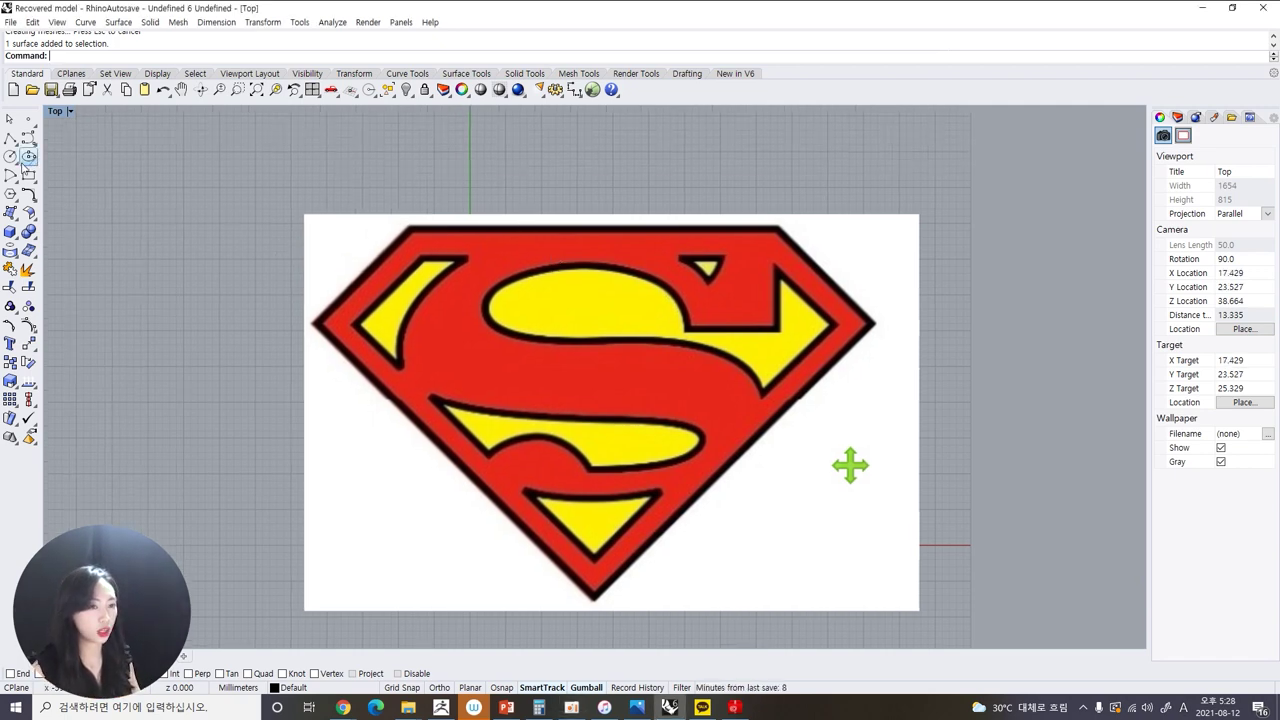
left_click(12, 139)
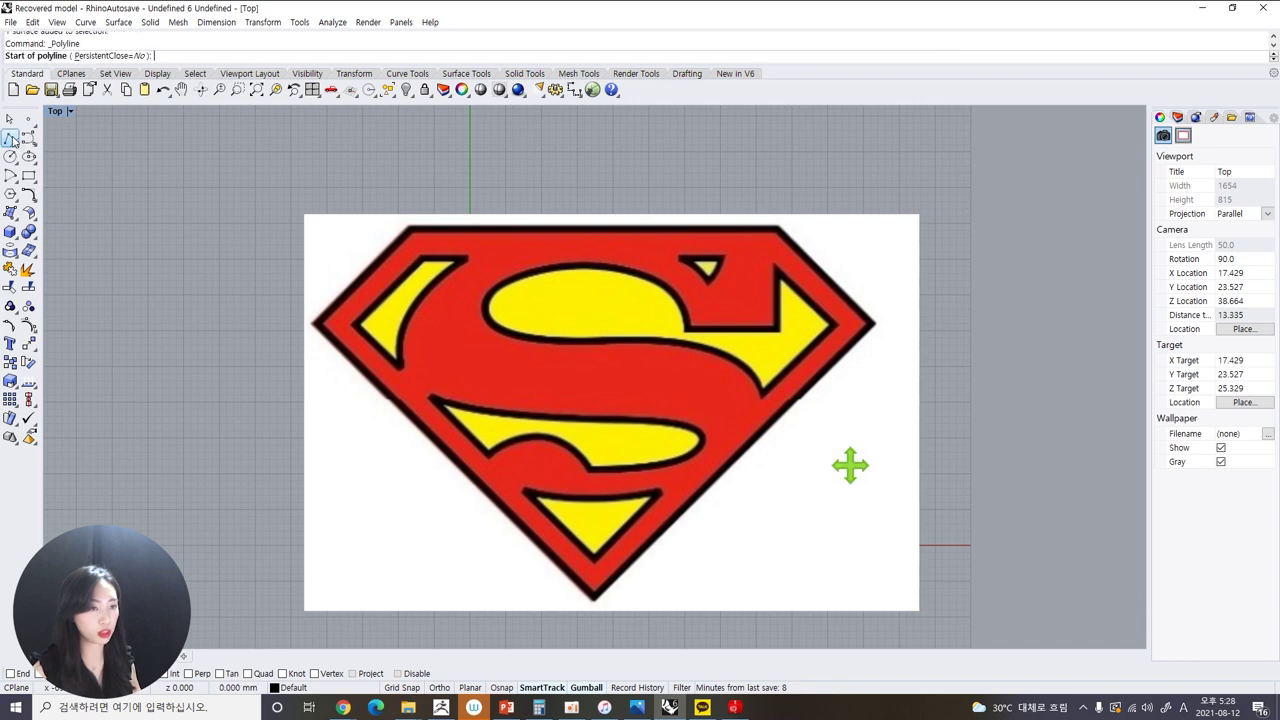
left_click(777, 228)
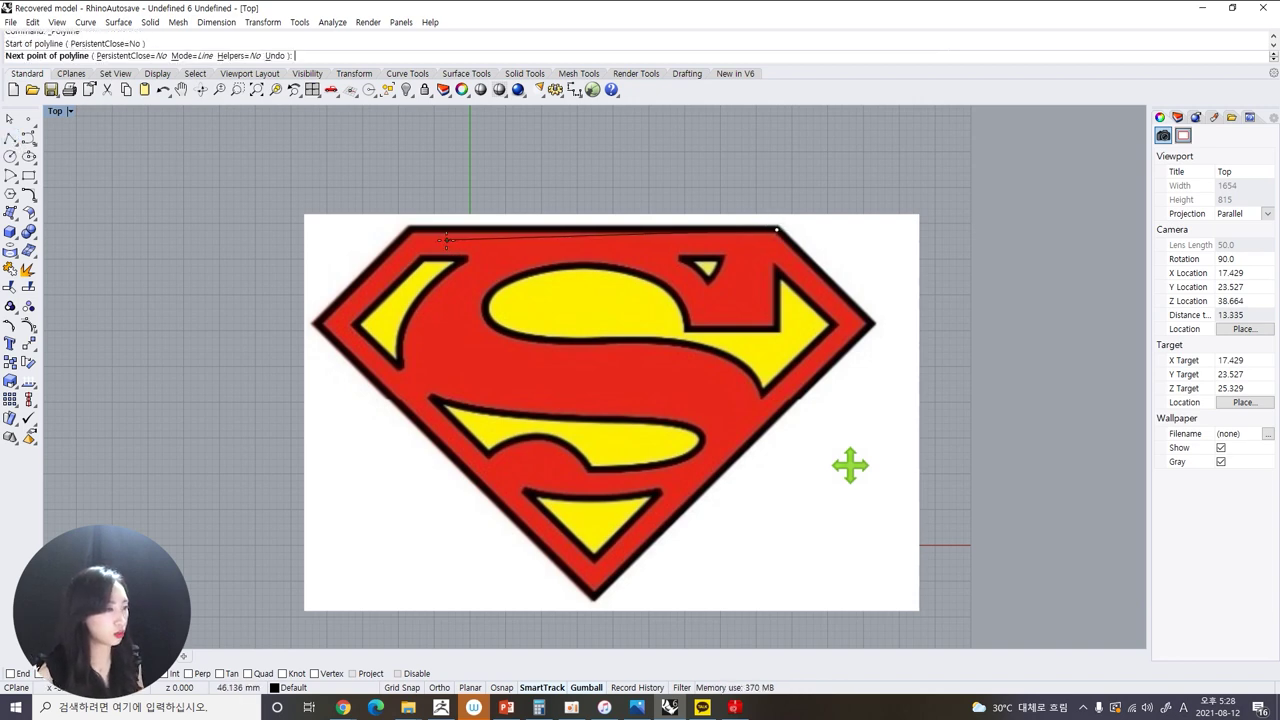
left_click(409, 229)
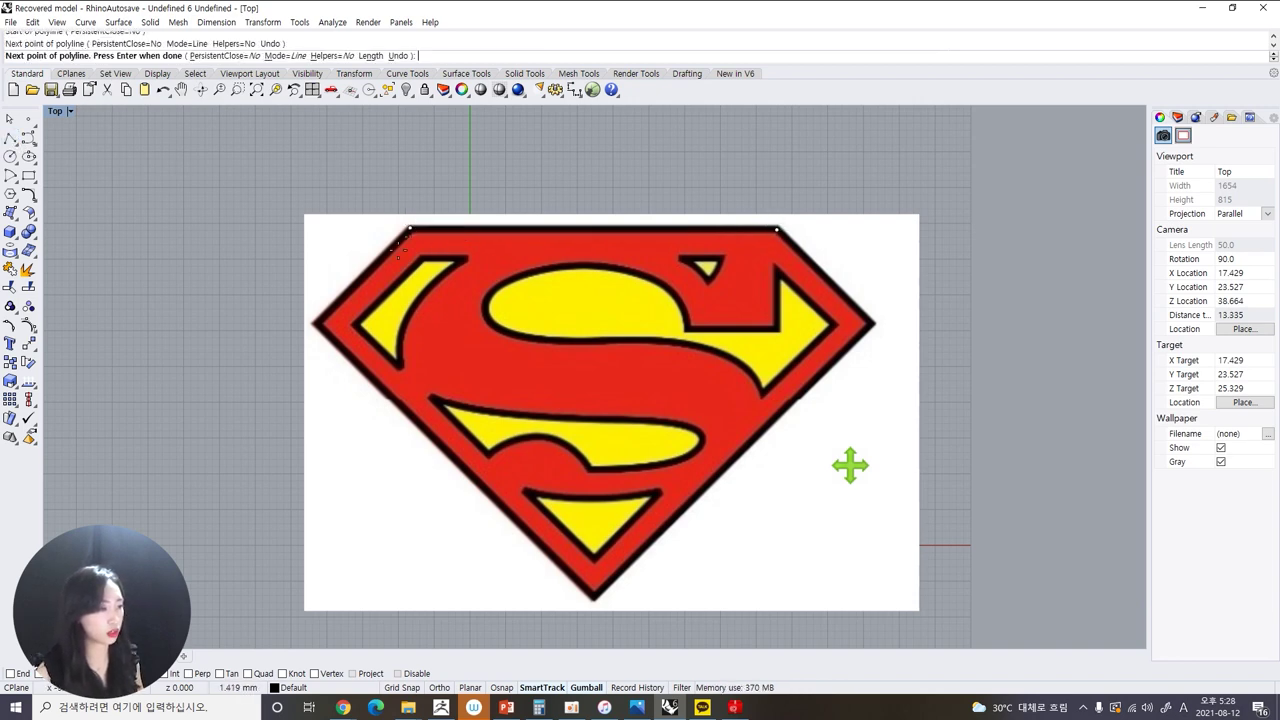
left_click(316, 324)
left_click(593, 597)
left_click(871, 323)
left_click(778, 228)
key("Return")
Select the traced shield curve instead of the image, then clear the selection
left_click(711, 226)
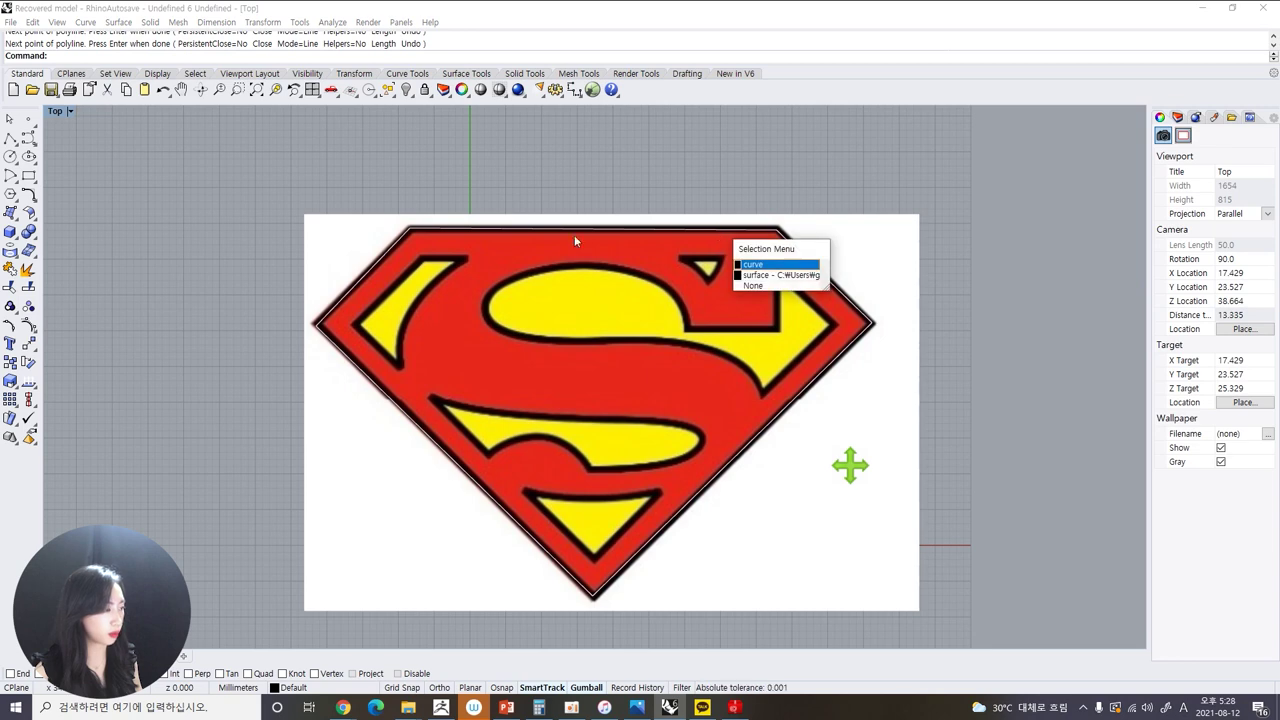
left_click(768, 266)
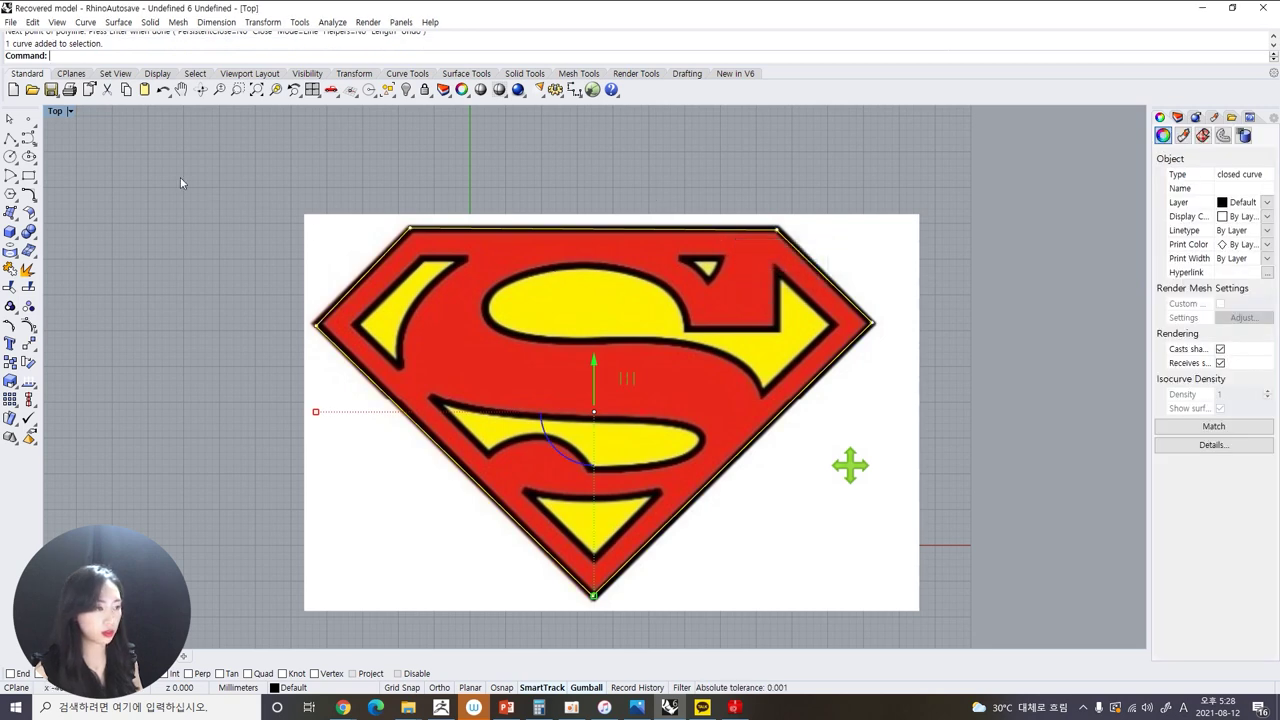
left_click(155, 225)
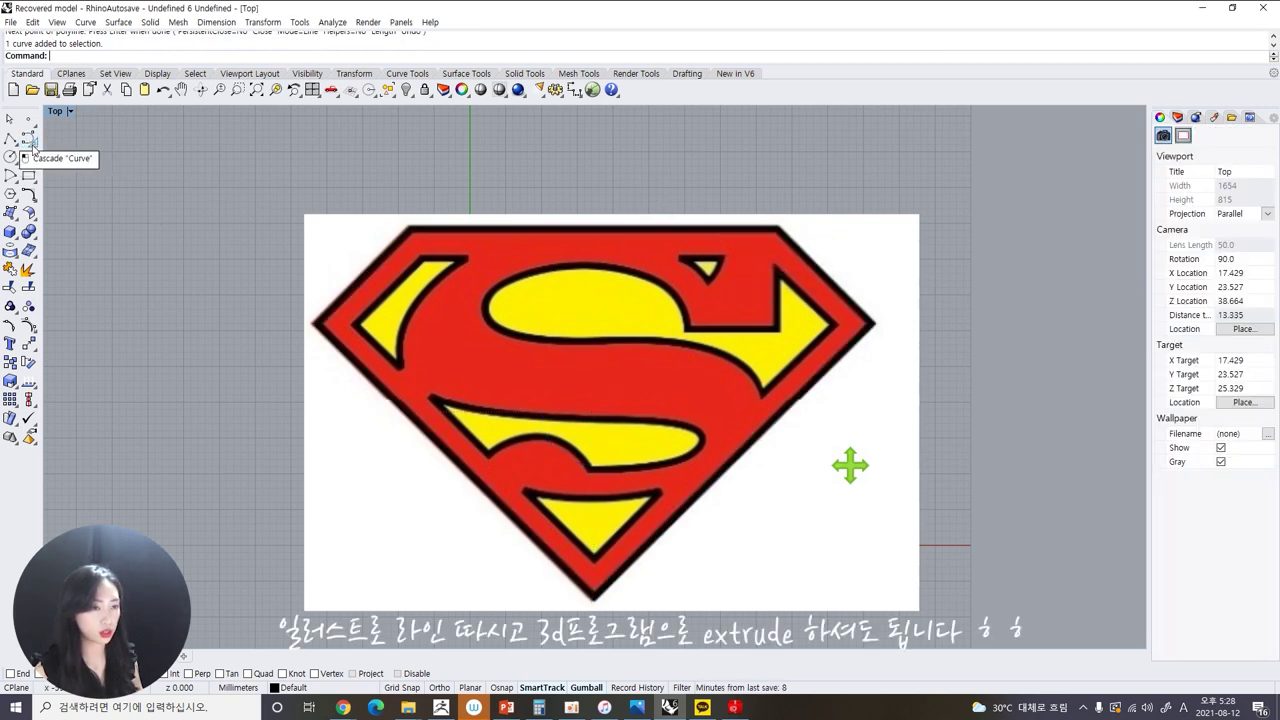
Outline the straight edges of the upper-left yellow wedge with a four-point polyline
left_click(29, 142)
left_click(30, 142)
left_click(440, 261)
left_click(423, 259)
left_click(356, 325)
left_click(397, 364)
key("Return")
With Quad snap enabled, trace the wedge's curved edge using an interpolated curve
left_click(36, 148)
left_click(71, 151)
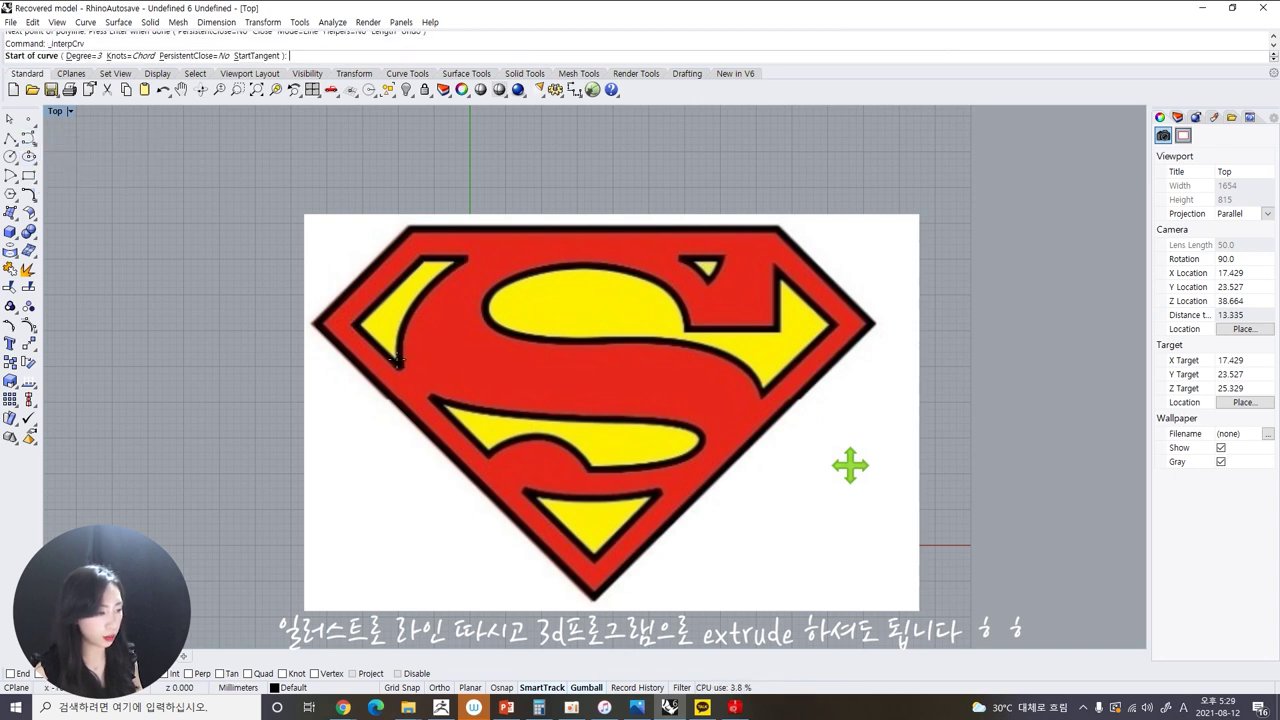
left_click(493, 689)
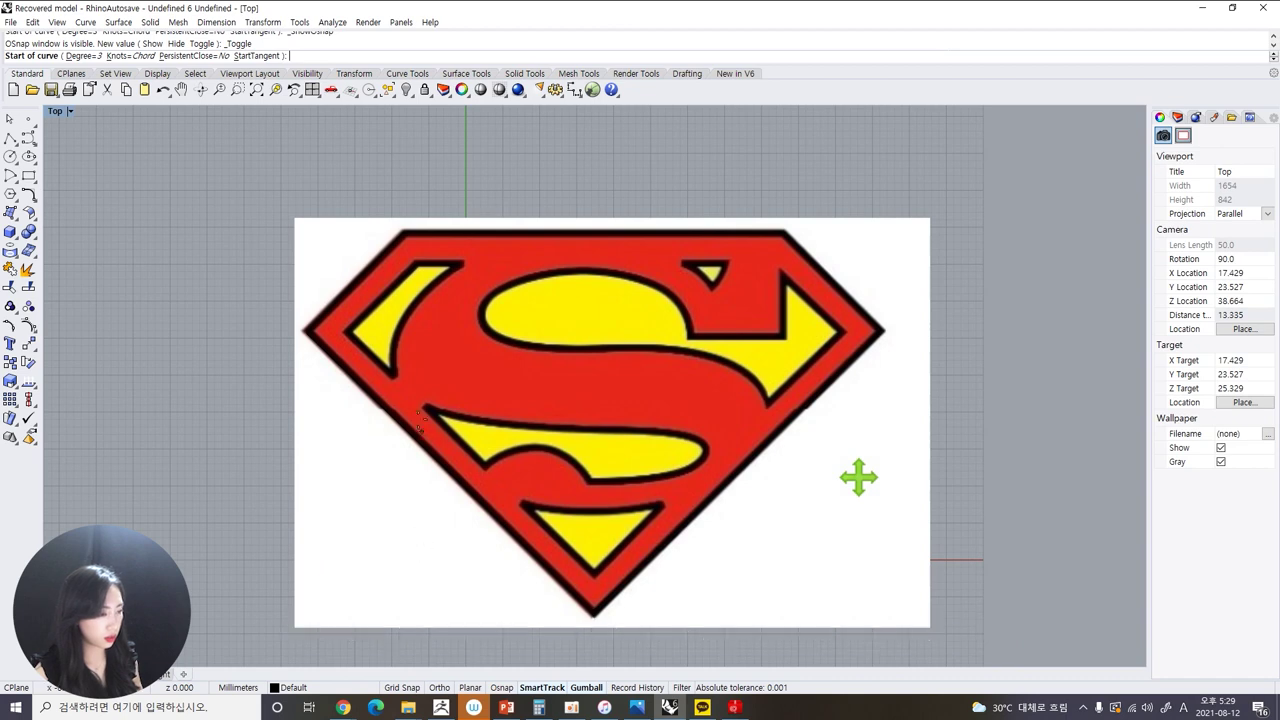
left_click(501, 687)
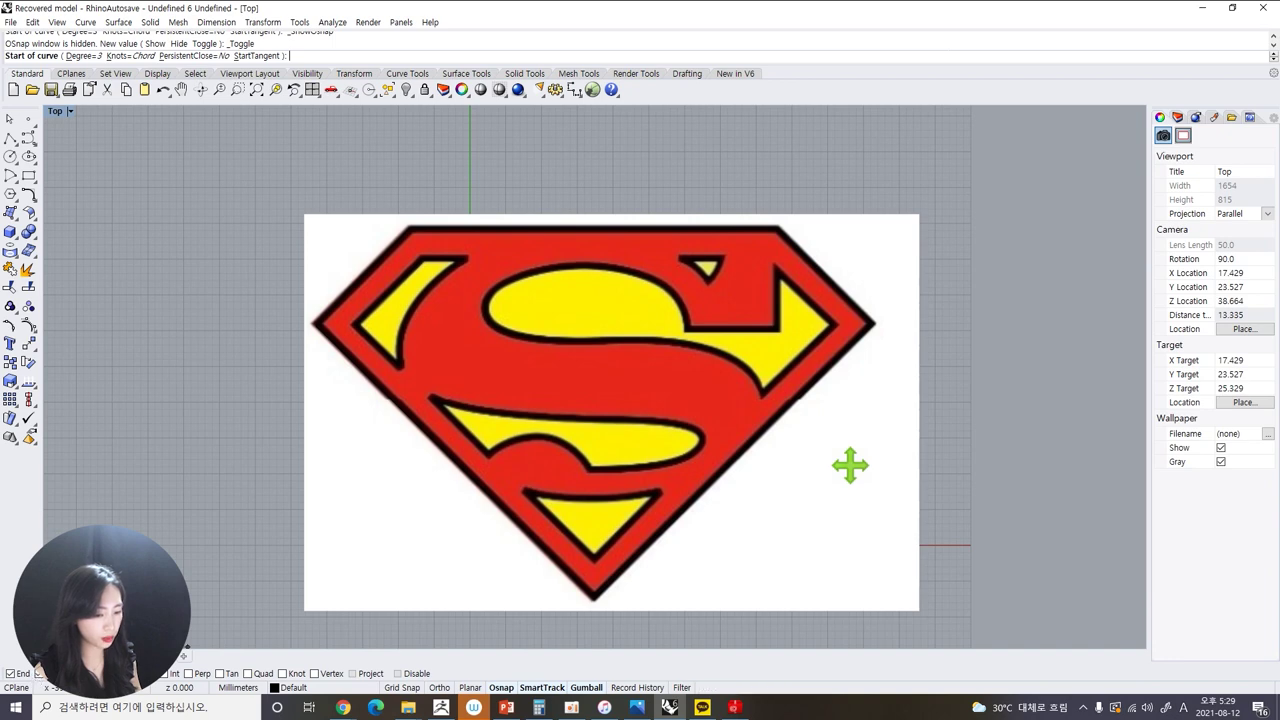
left_click(264, 675)
left_click(398, 364)
left_click(412, 306)
left_click(452, 270)
key("Return")
Draw a three-point smooth curve around the small yellow triangle
right_click_drag(659, 275, 660, 270)
key("Return")
left_click(682, 254)
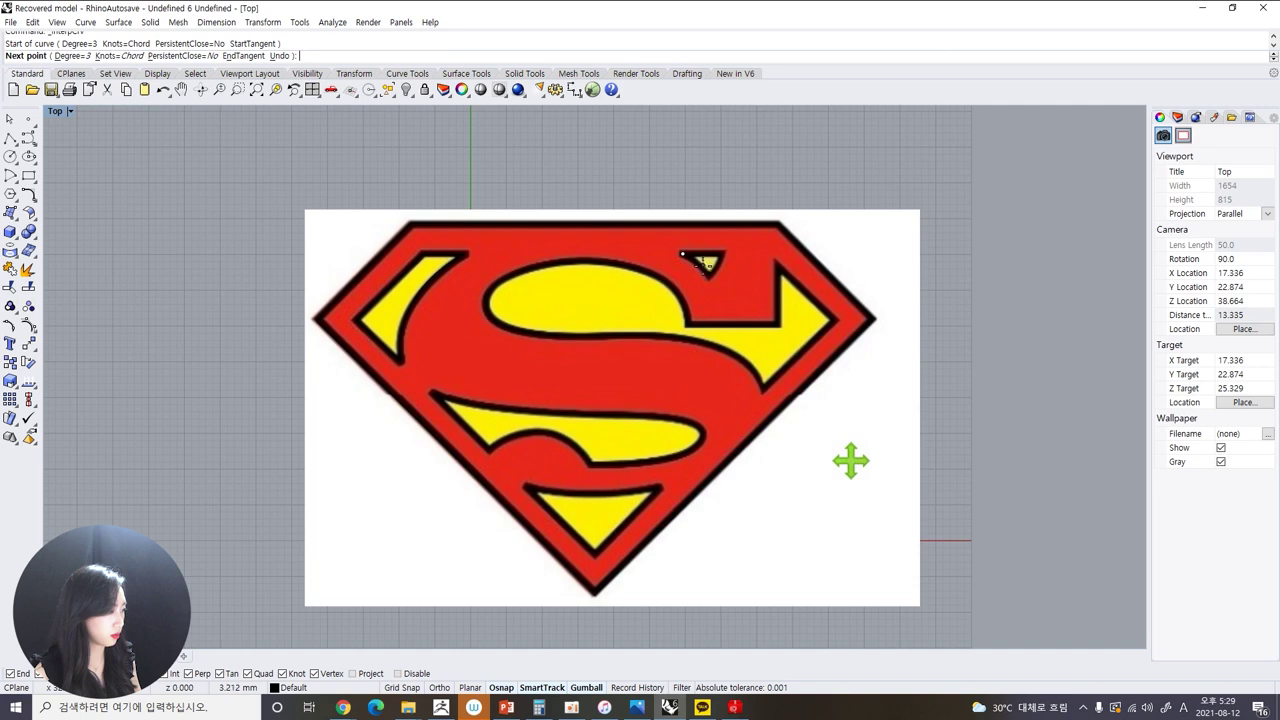
left_click(722, 253)
left_click(737, 272)
key("Return")
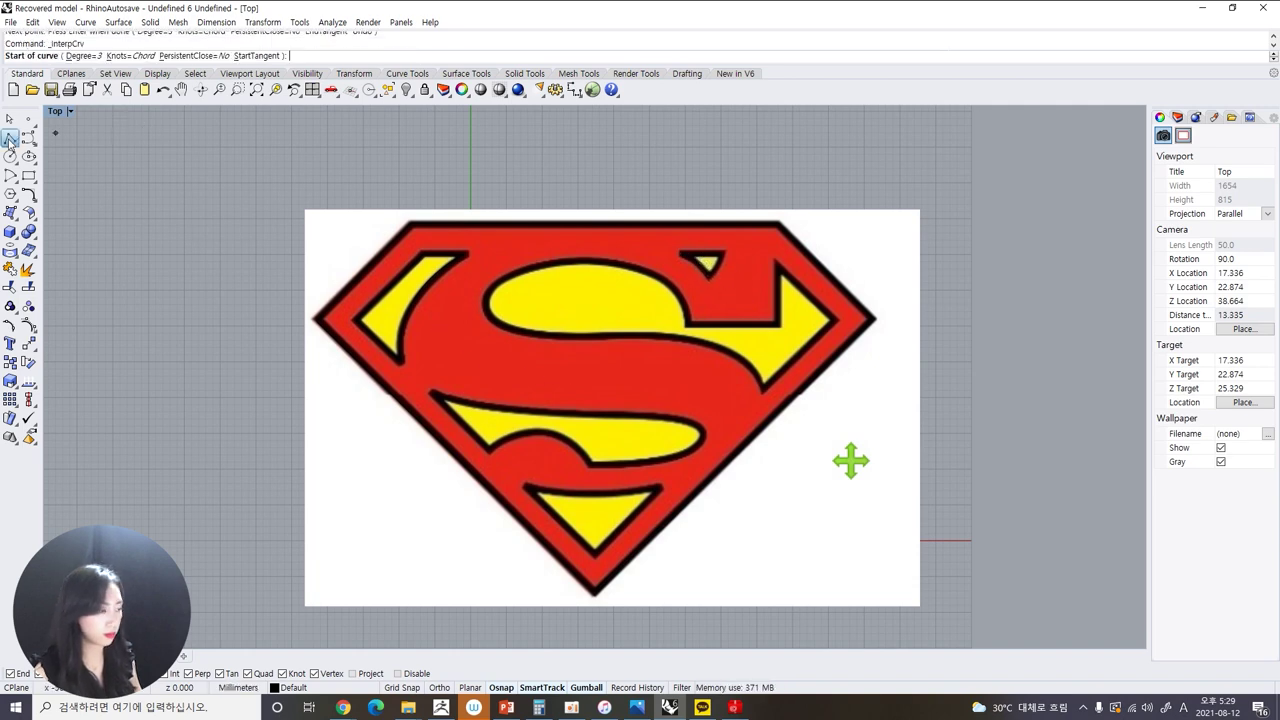
Outline the small triangular notch with a polyline through its corners and bottom
left_click(10, 137)
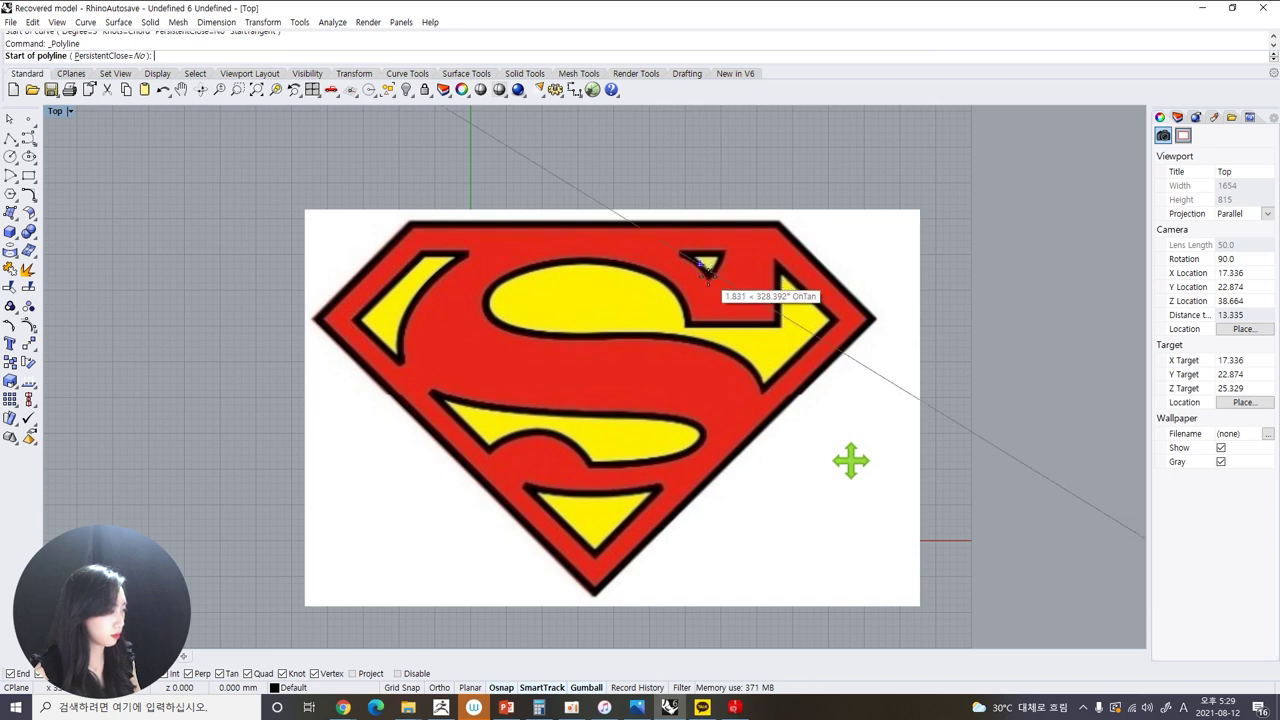
left_click(683, 253)
left_click(720, 253)
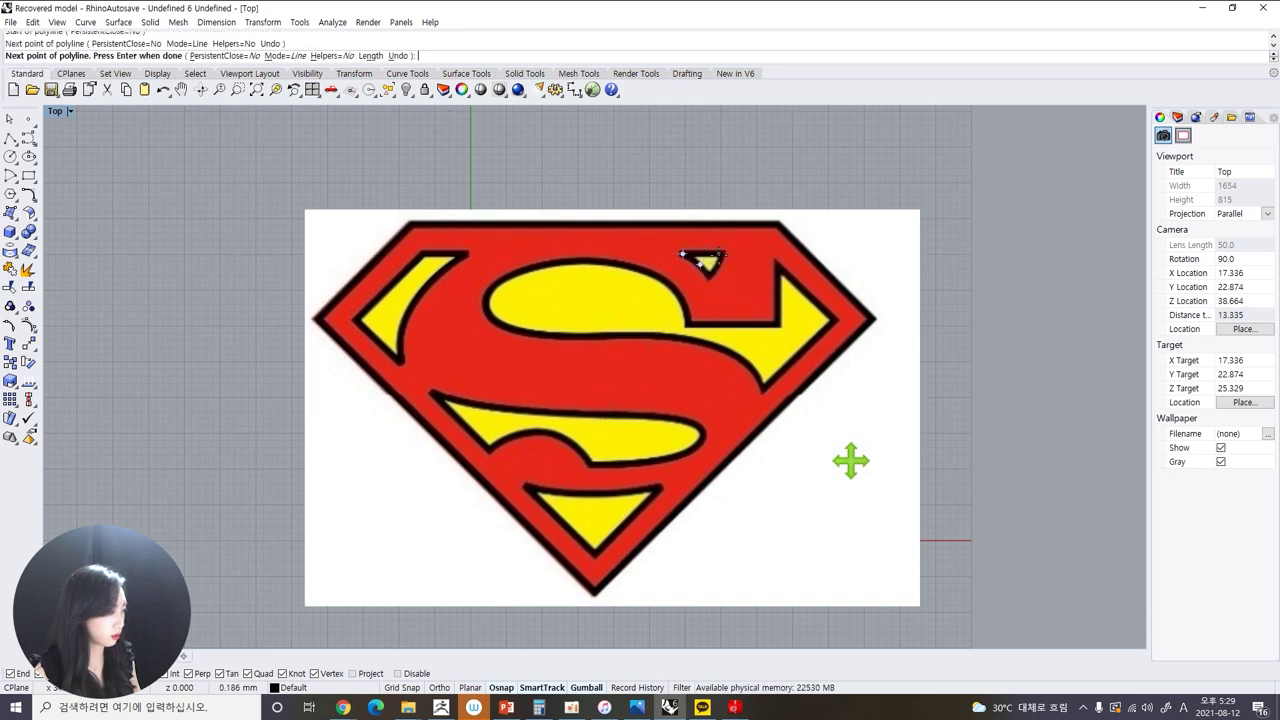
scroll(708, 265, "up", 3)
scroll(702, 260, "up", 3)
scroll(703, 270, "up", 4)
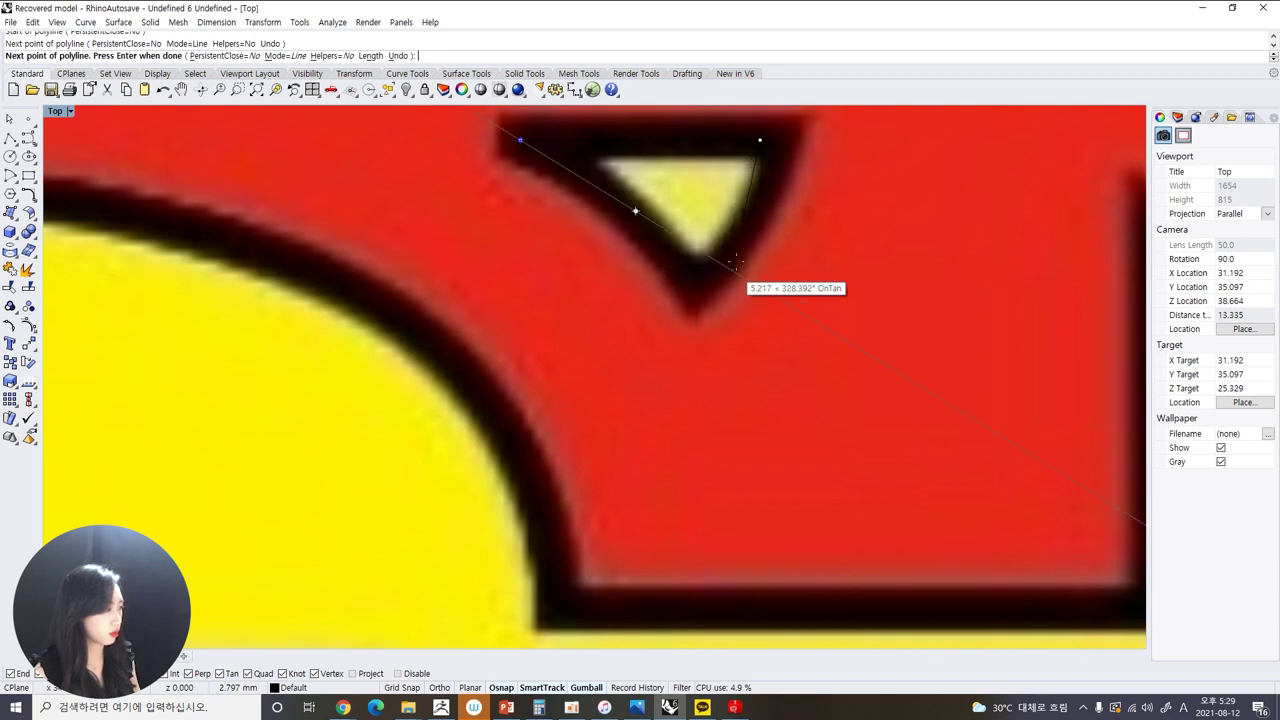
left_click(759, 212)
left_click(700, 281)
key("Return")
scroll(660, 272, "down", 5)
scroll(494, 265, "down", 2)
right_click_drag(494, 265, 606, 294)
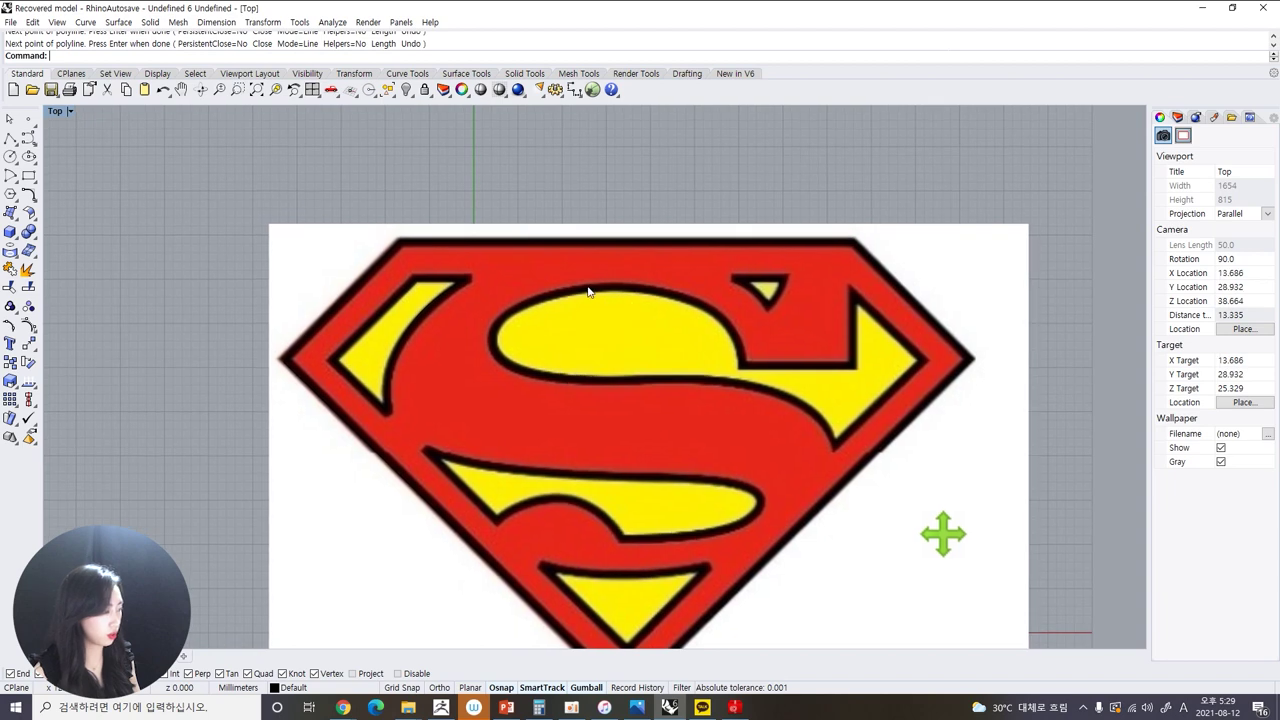
Outline the right arrow with a three-point polyline
key("Return")
left_click(851, 288)
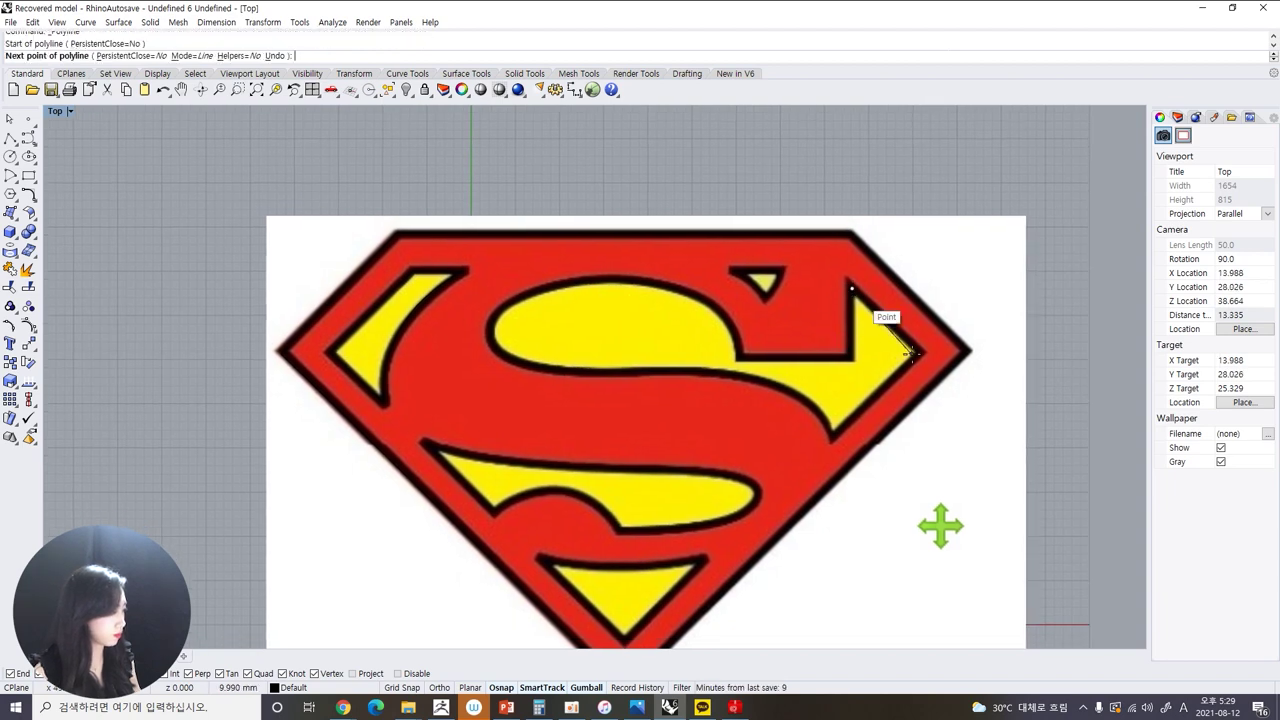
left_click(922, 352)
left_click(832, 432)
key("Return")
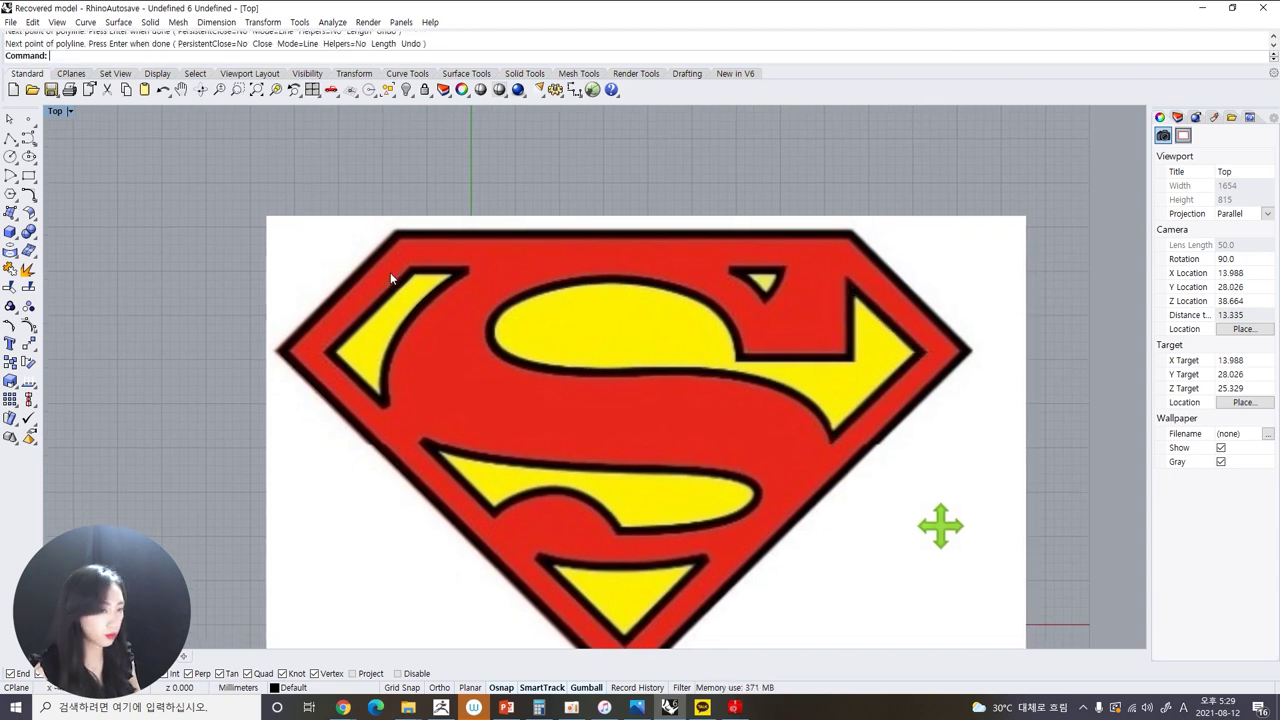
Trace the S's upper edge with an interpolated curve starting from the arrow's end
left_click(30, 140)
left_click(91, 162)
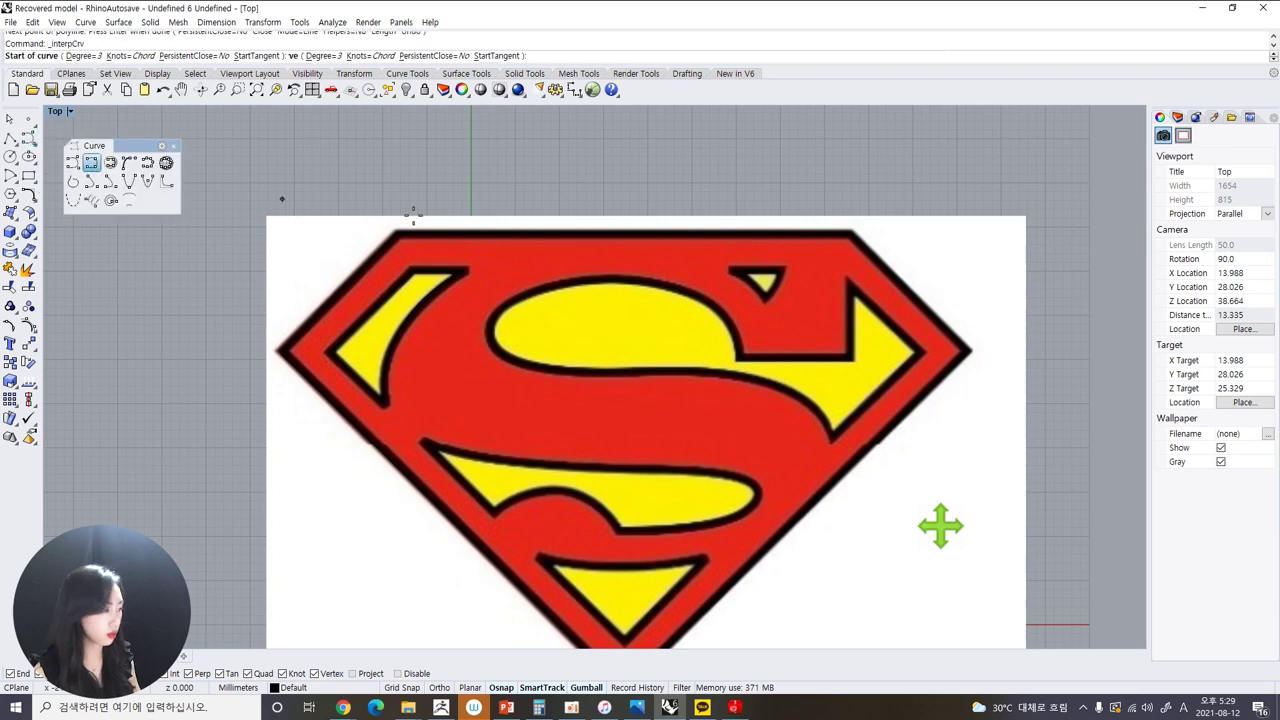
left_click(832, 432)
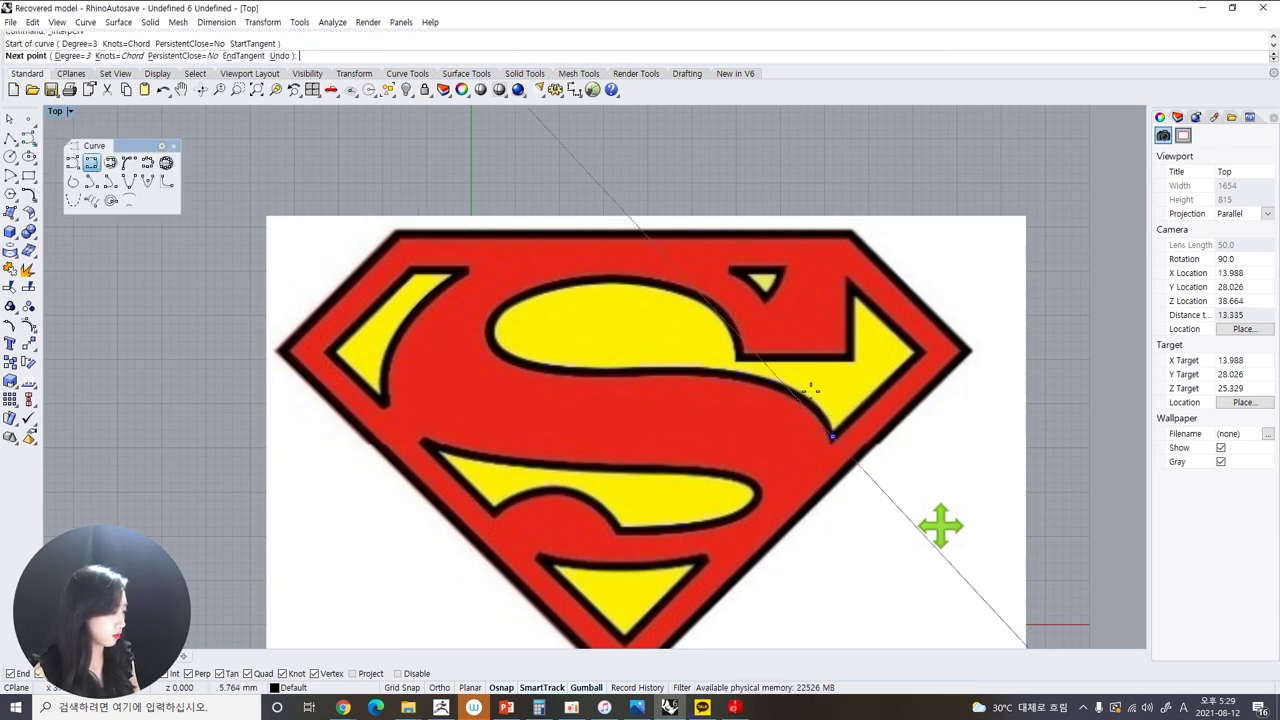
scroll(832, 405, "up", 4)
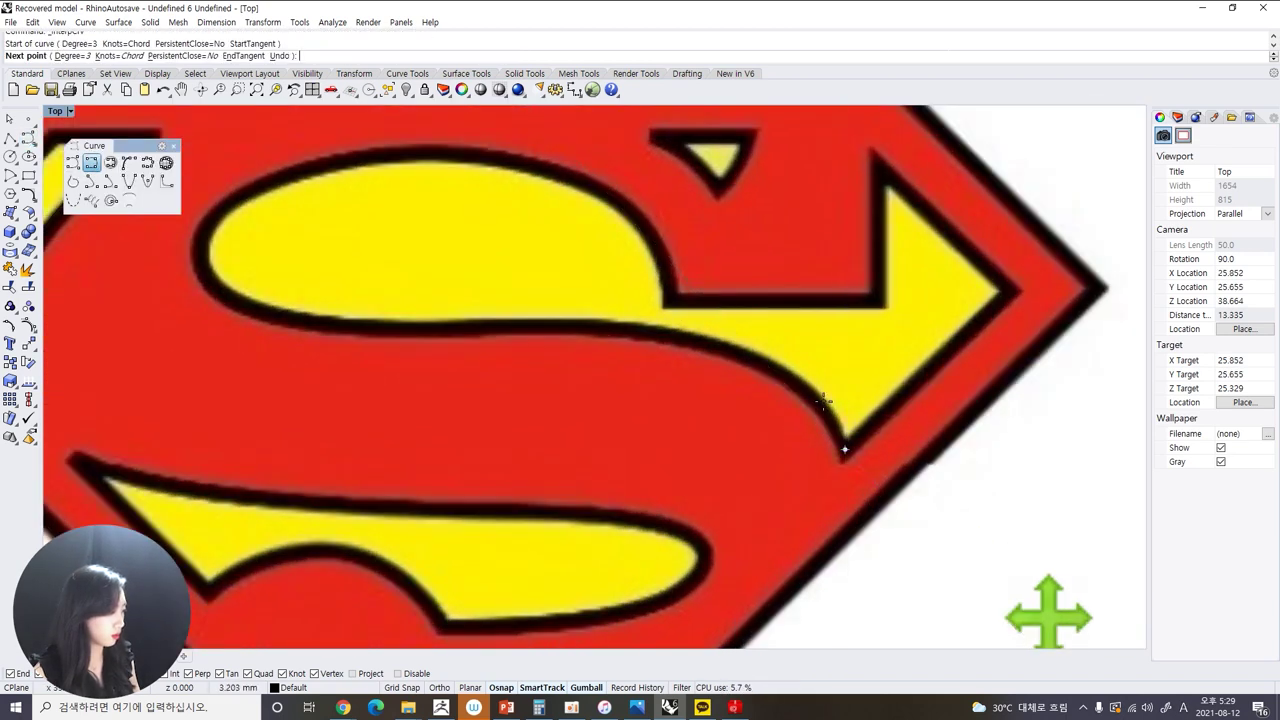
left_click(828, 410)
scroll(622, 306, "down", 3)
left_click(611, 325)
left_click(444, 327)
left_click(311, 302)
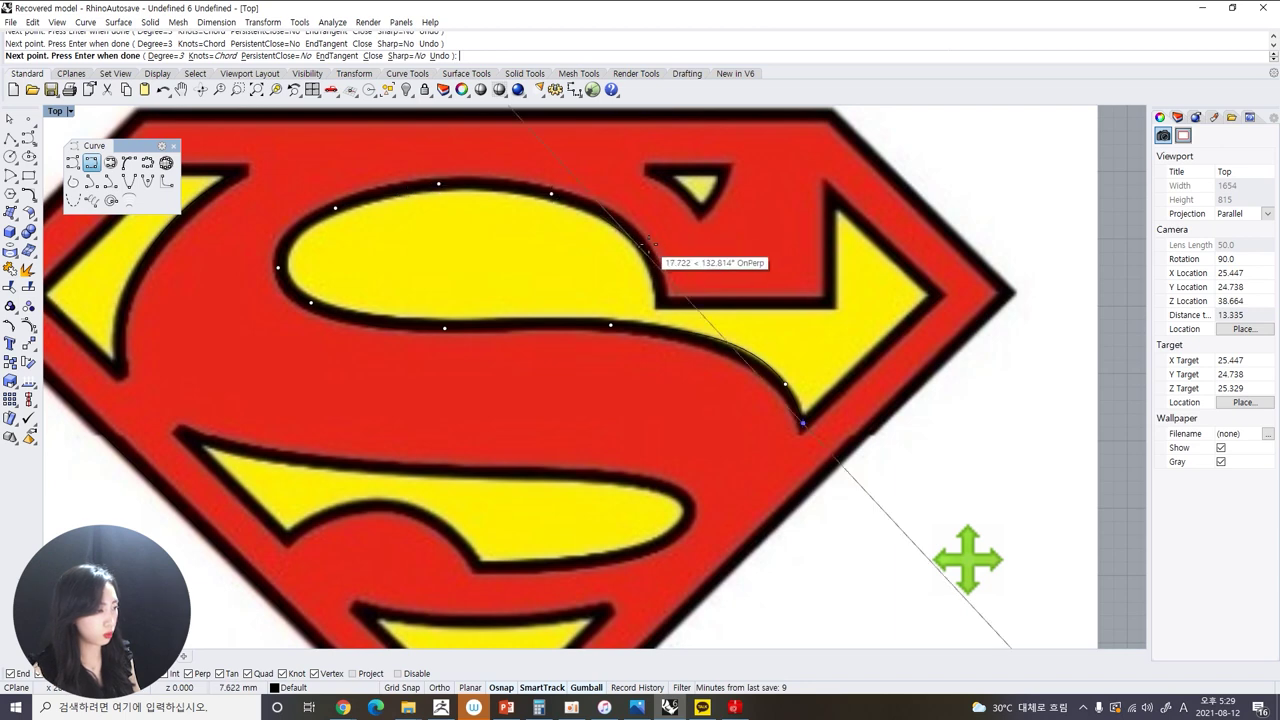
scroll(645, 242, "up", 2)
scroll(645, 242, "up", 1)
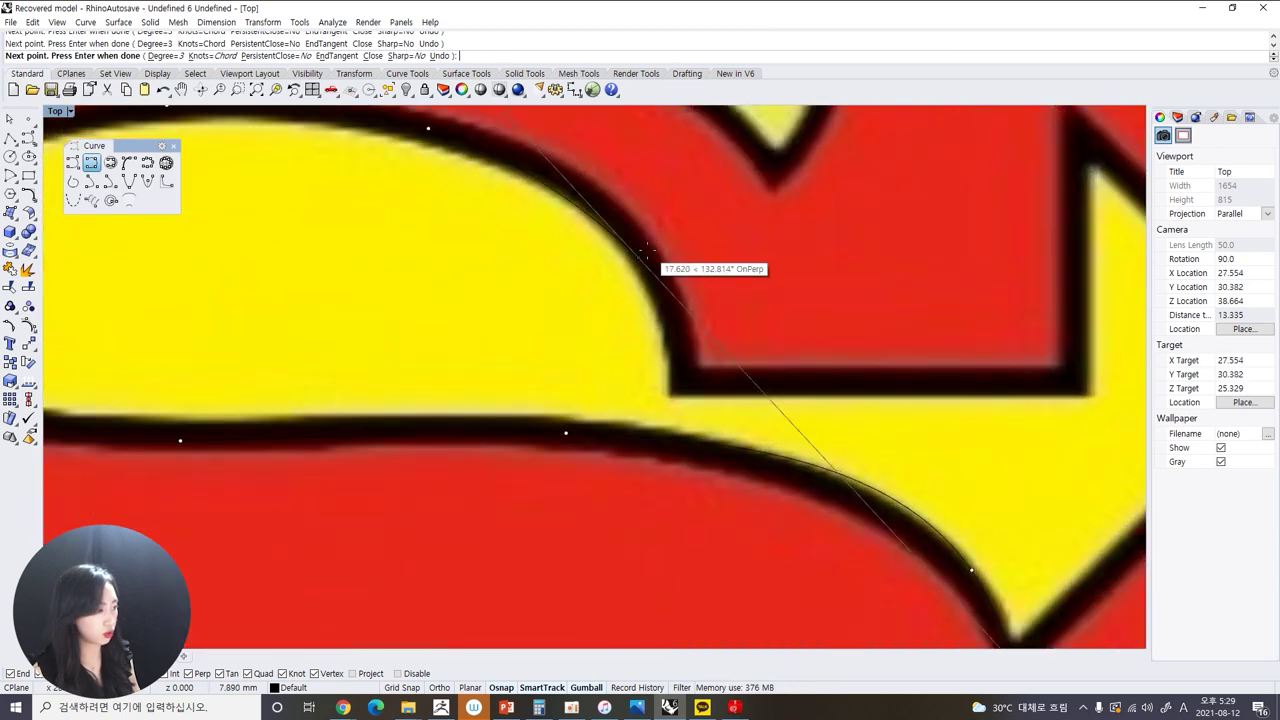
scroll(652, 255, "up", 1)
left_click(644, 268)
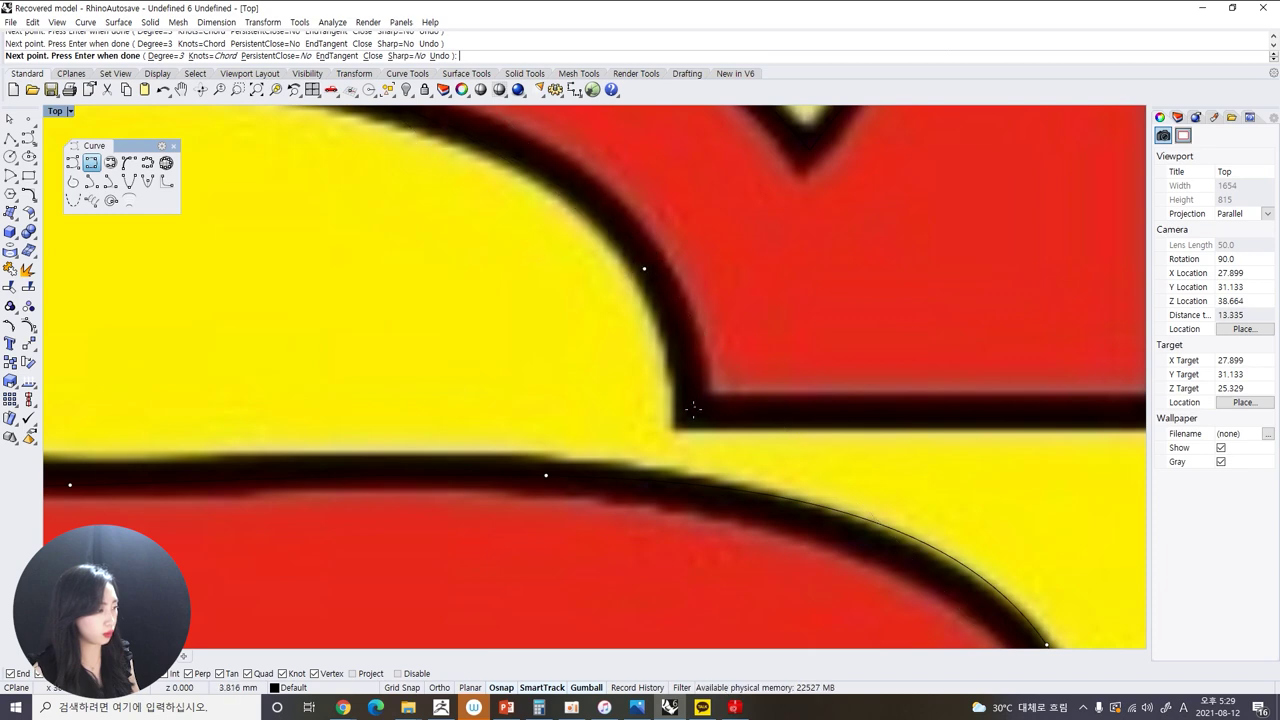
key("Return")
scroll(633, 381, "down", 3)
Add a short smooth curve along the arrow's inner edge
left_click(110, 180)
left_click(611, 382)
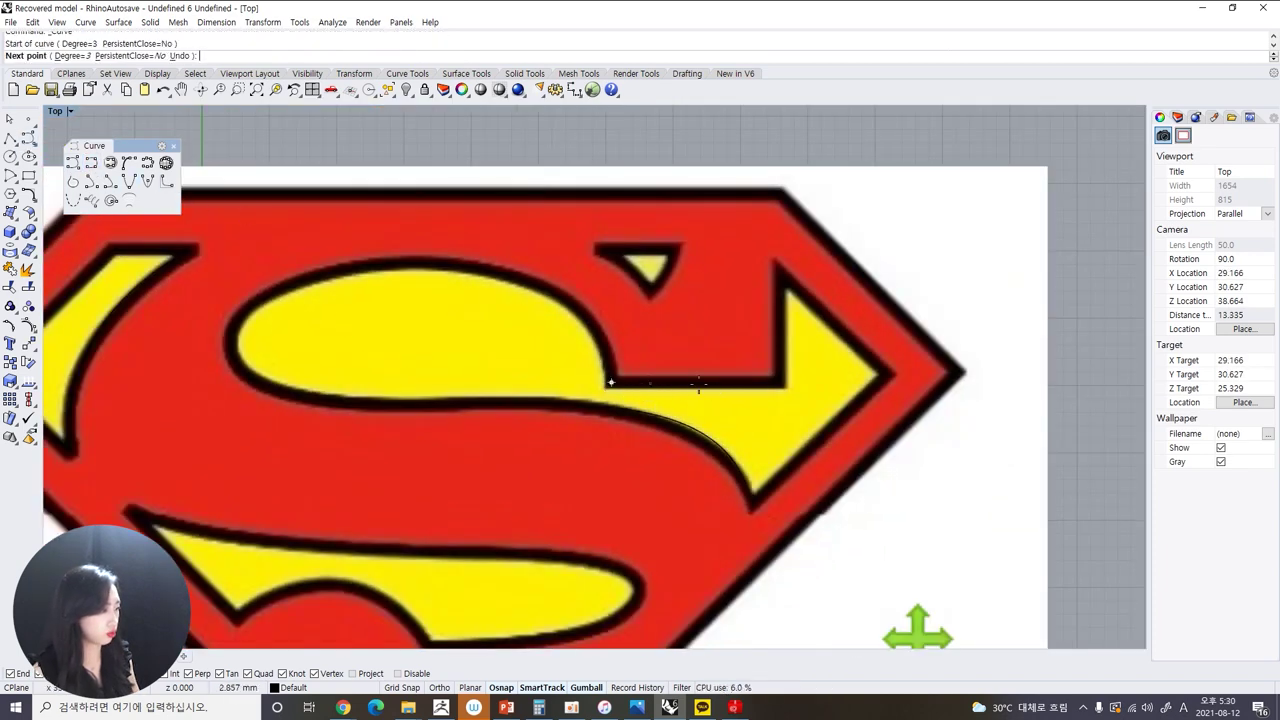
left_click(778, 382)
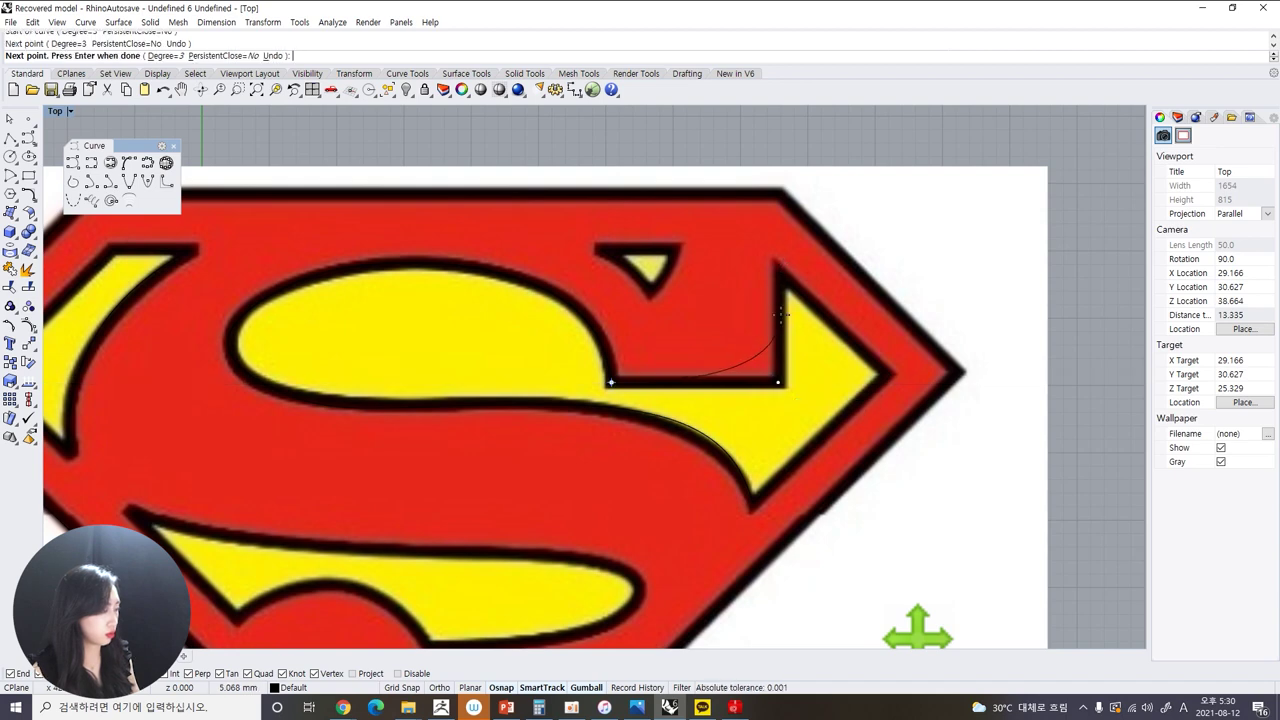
key("Return")
Trace the S's lower edge with a curve through several points
left_click(10, 137)
left_click(611, 382)
scroll(524, 340, "down", 5)
scroll(524, 340, "up", 4)
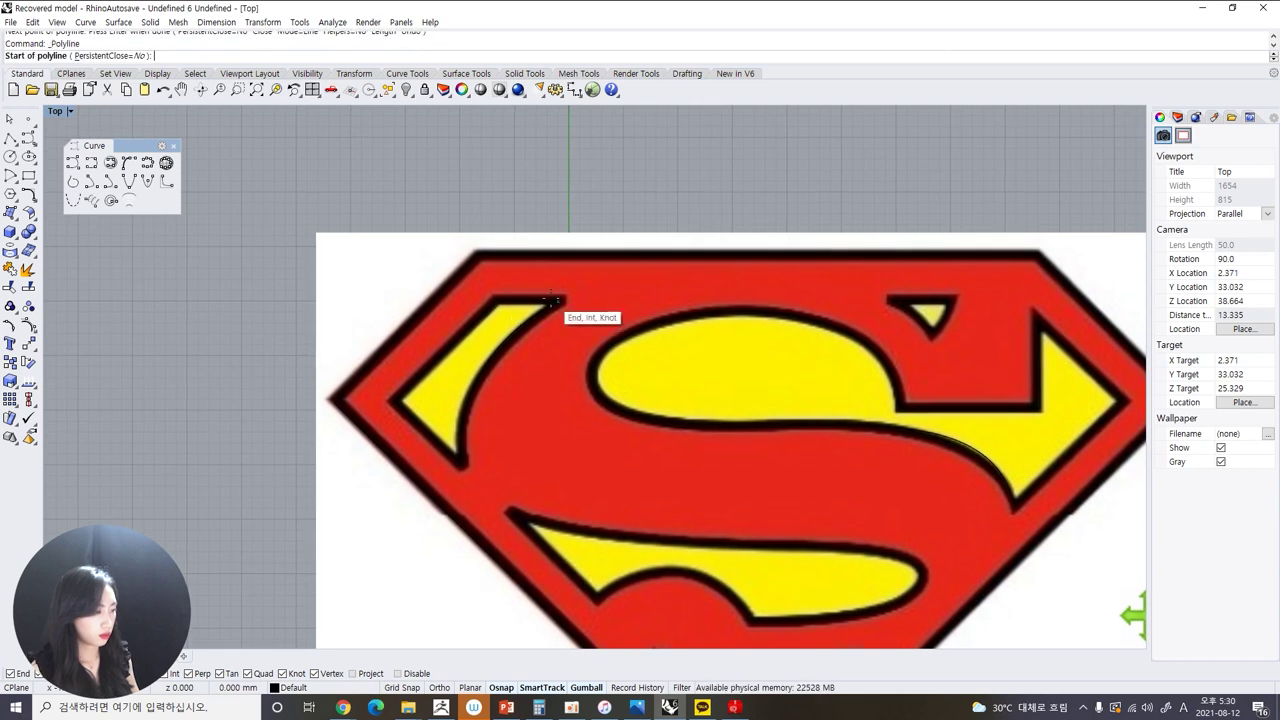
right_click_drag(504, 495, 427, 388)
left_click(91, 162)
left_click(421, 392)
left_click(498, 411)
left_click(661, 424)
left_click(787, 432)
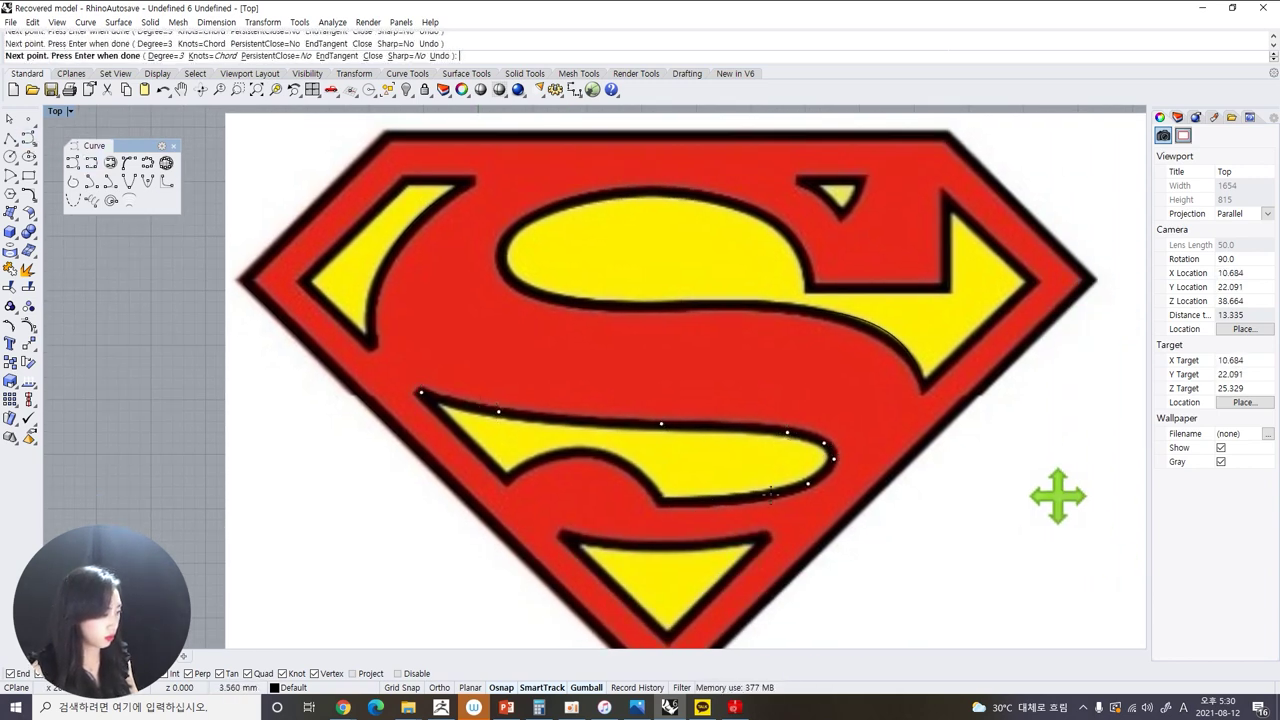
key("Return")
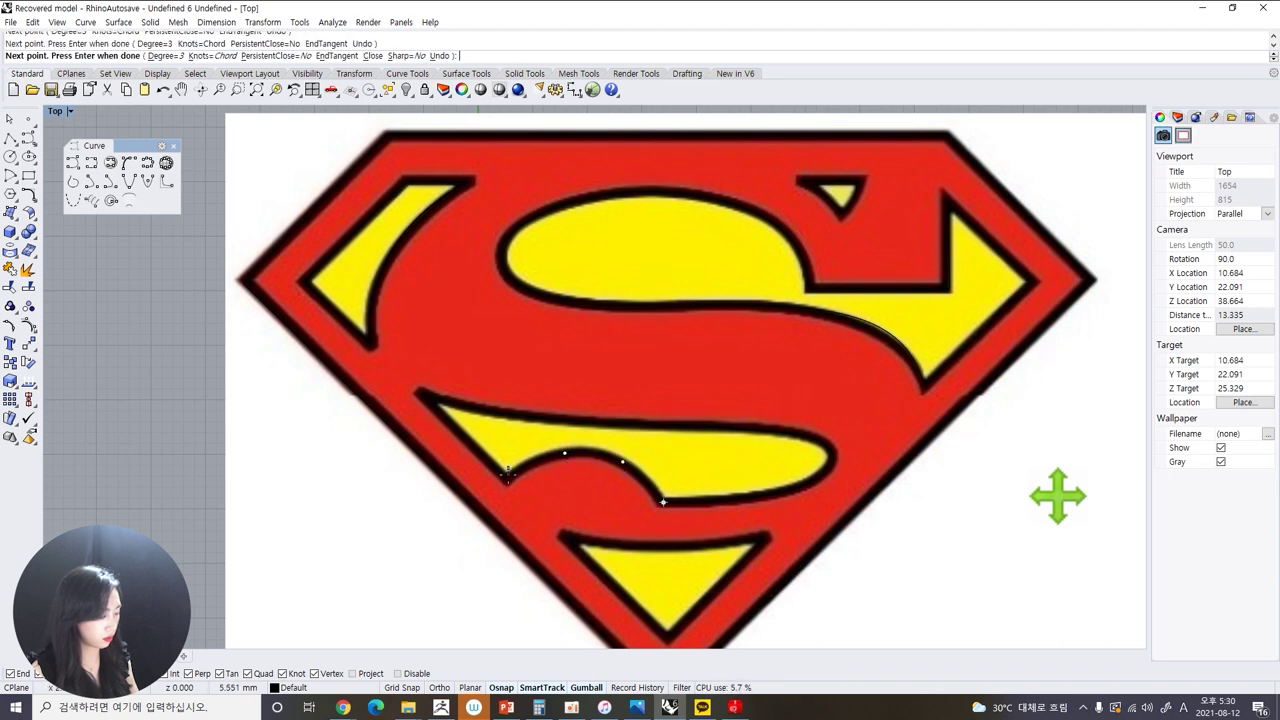
Finish the lower S curve with a straight segment and another smooth curve
left_click(10, 119)
left_click(423, 400)
right_click_drag(600, 537, 483, 428)
key("Escape")
key("Return")
left_click(663, 417)
scroll(565, 422, "up", 2)
left_click(410, 407)
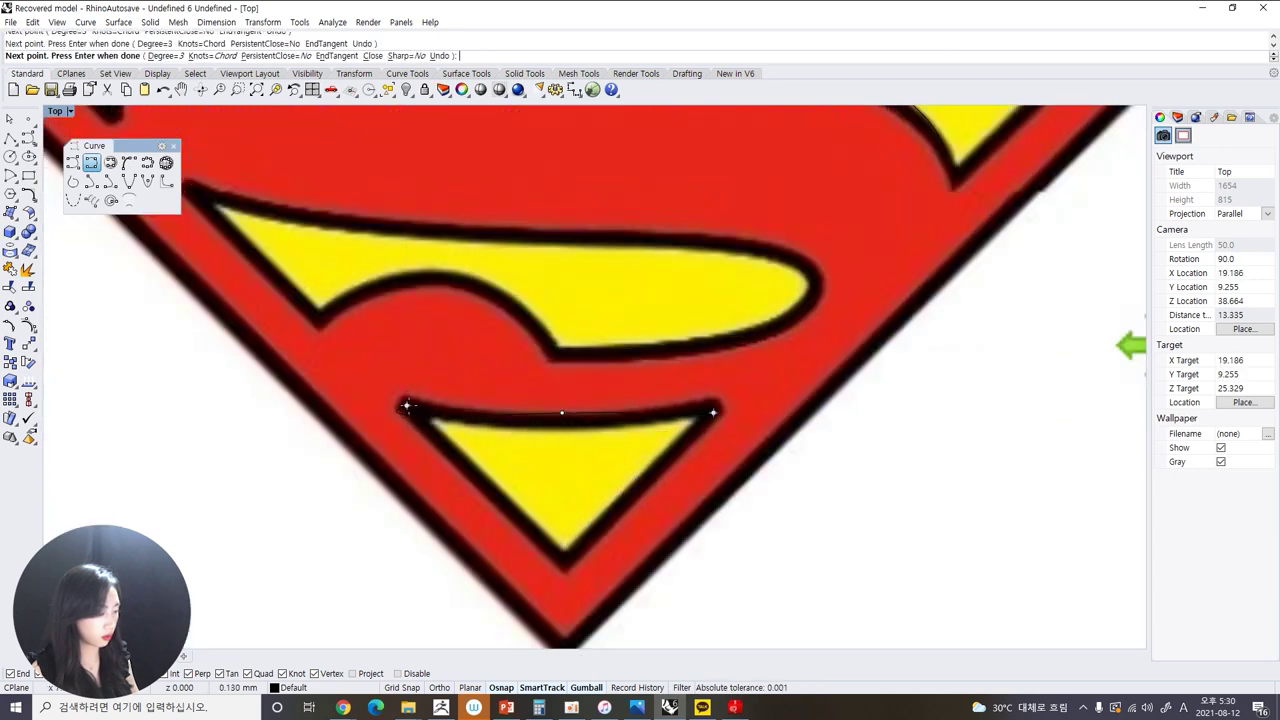
key("Return")
left_click(560, 410)
Select the logo picture and drag it aside to reveal the traced outline
left_click(600, 456)
scroll(650, 380, "down", 3)
left_click(631, 275)
left_click_drag(865, 305, 263, 363)
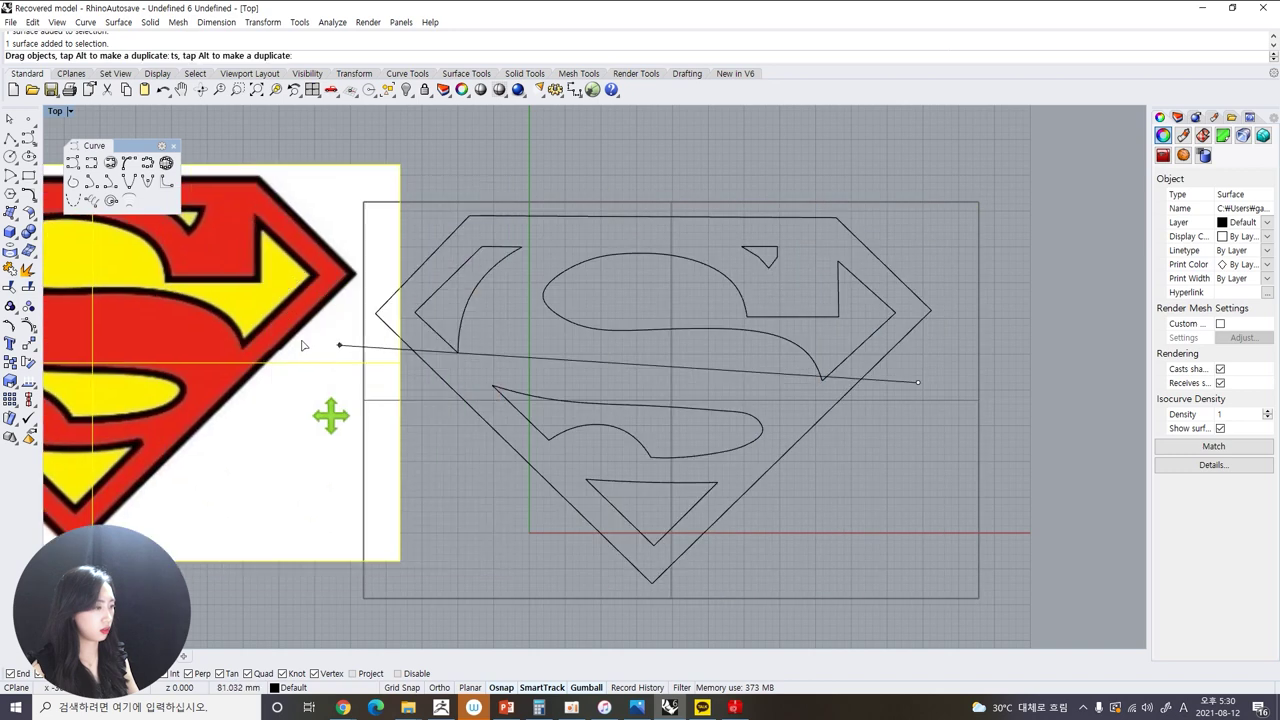
Delete the faulty small-triangle curve
key("Escape")
right_click_drag(760, 468, 677, 480)
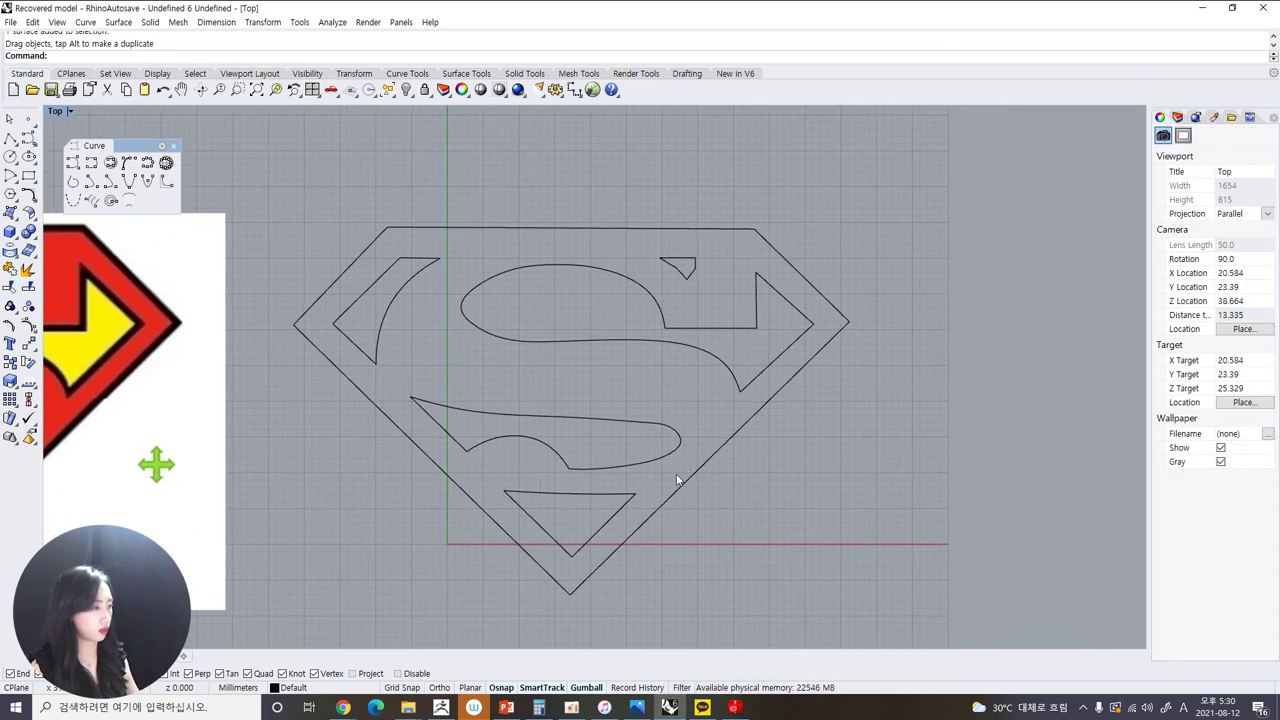
left_click(685, 265)
scroll(690, 264, "up", 5)
left_click(705, 267)
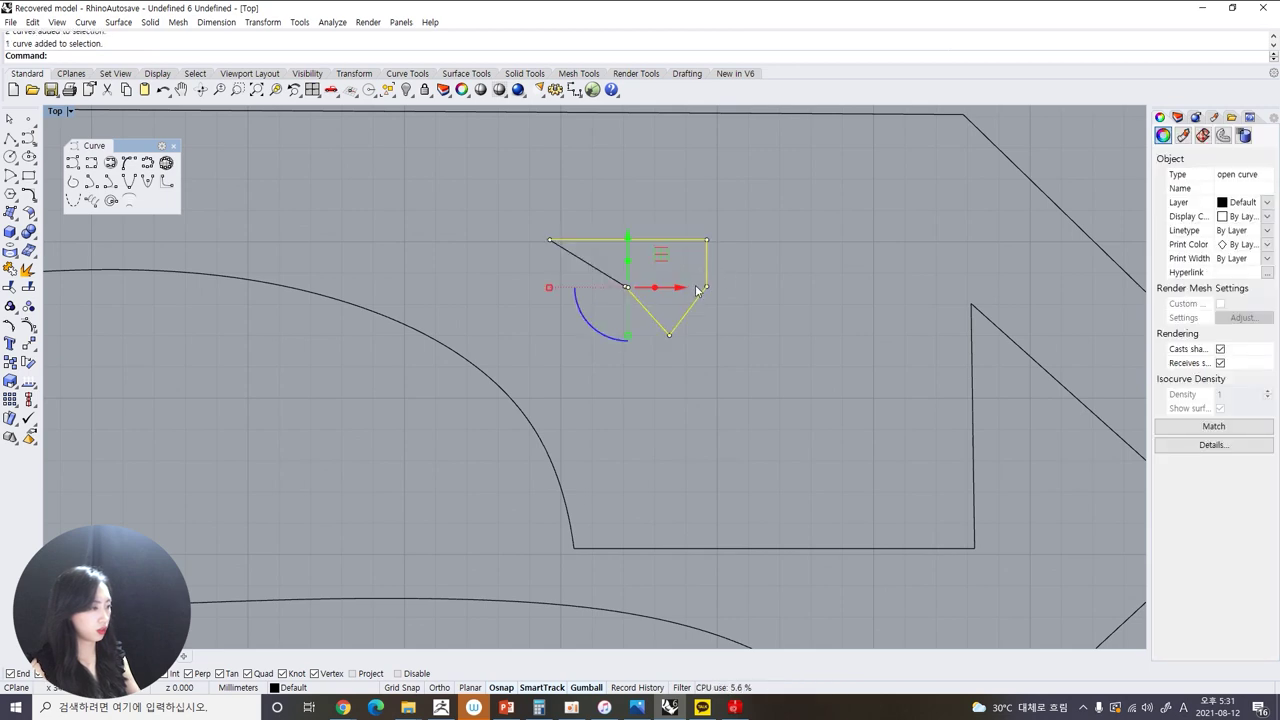
key("Delete")
Undo the picture move so the image sits under the outlines, and delete leftover triangle curves
type("interpcrv")
key("Return")
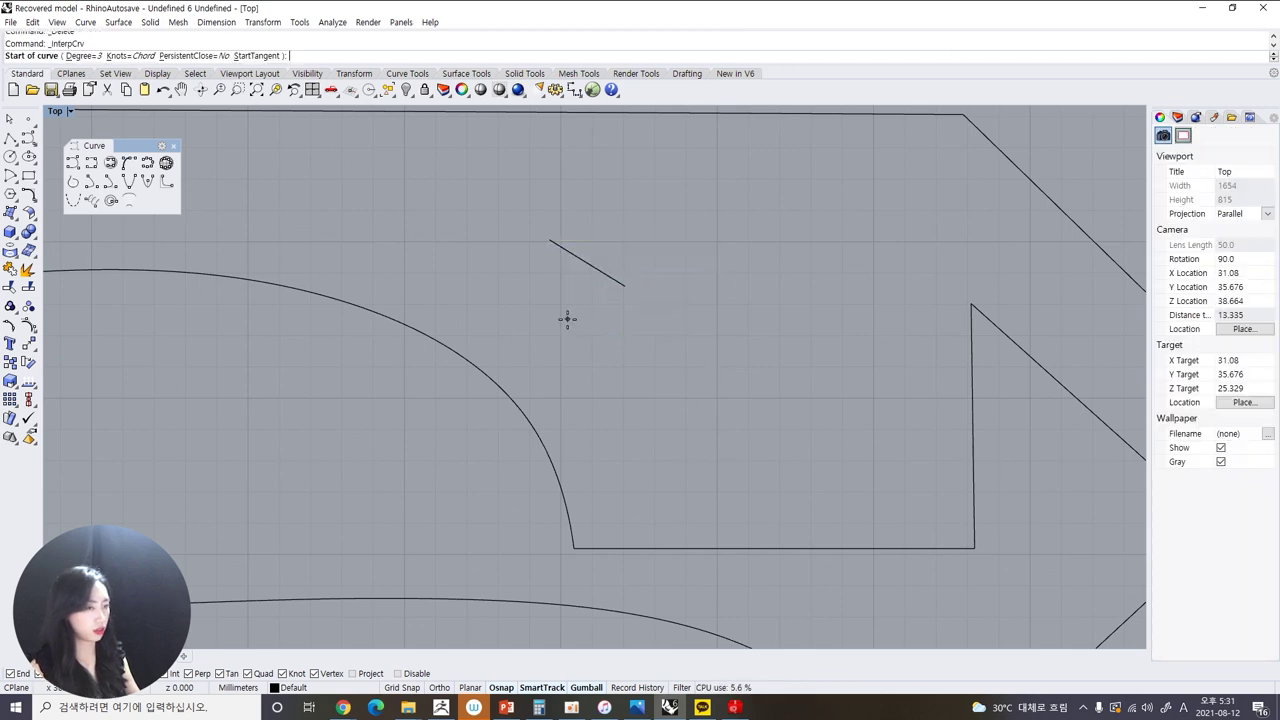
scroll(550, 258, "down", 3)
scroll(600, 262, "down", 2)
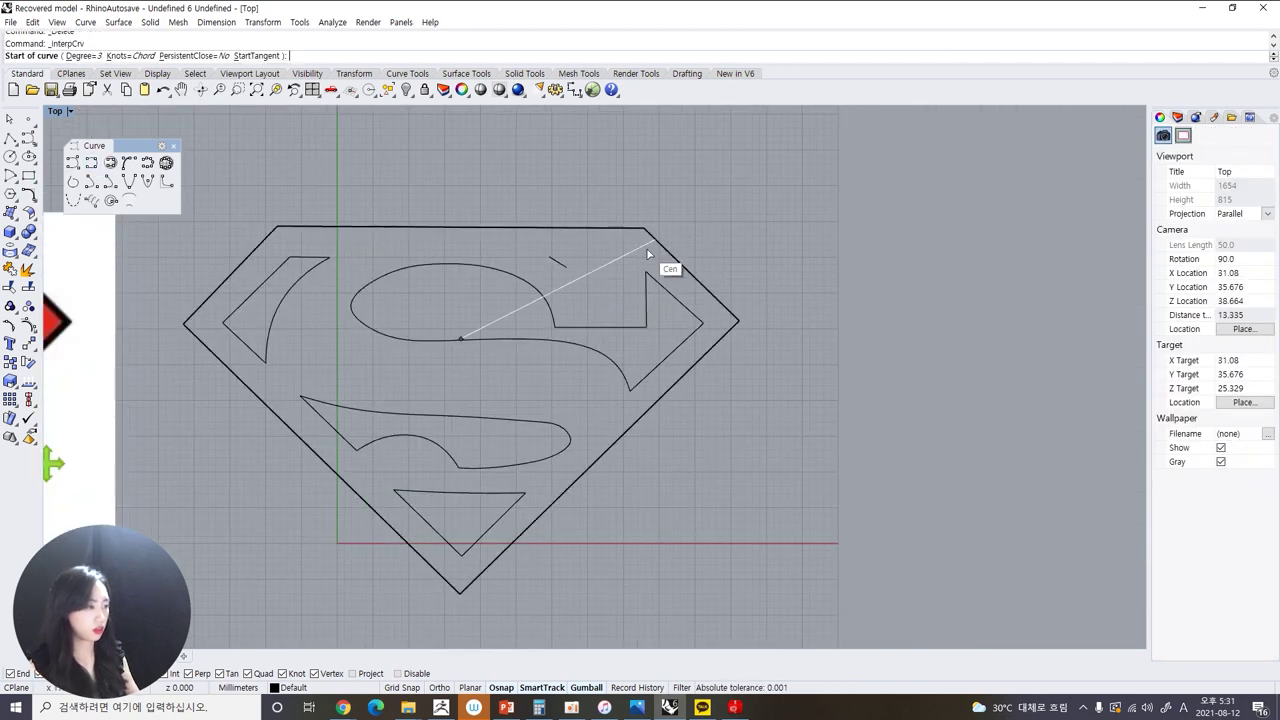
key("Escape")
left_click(636, 276)
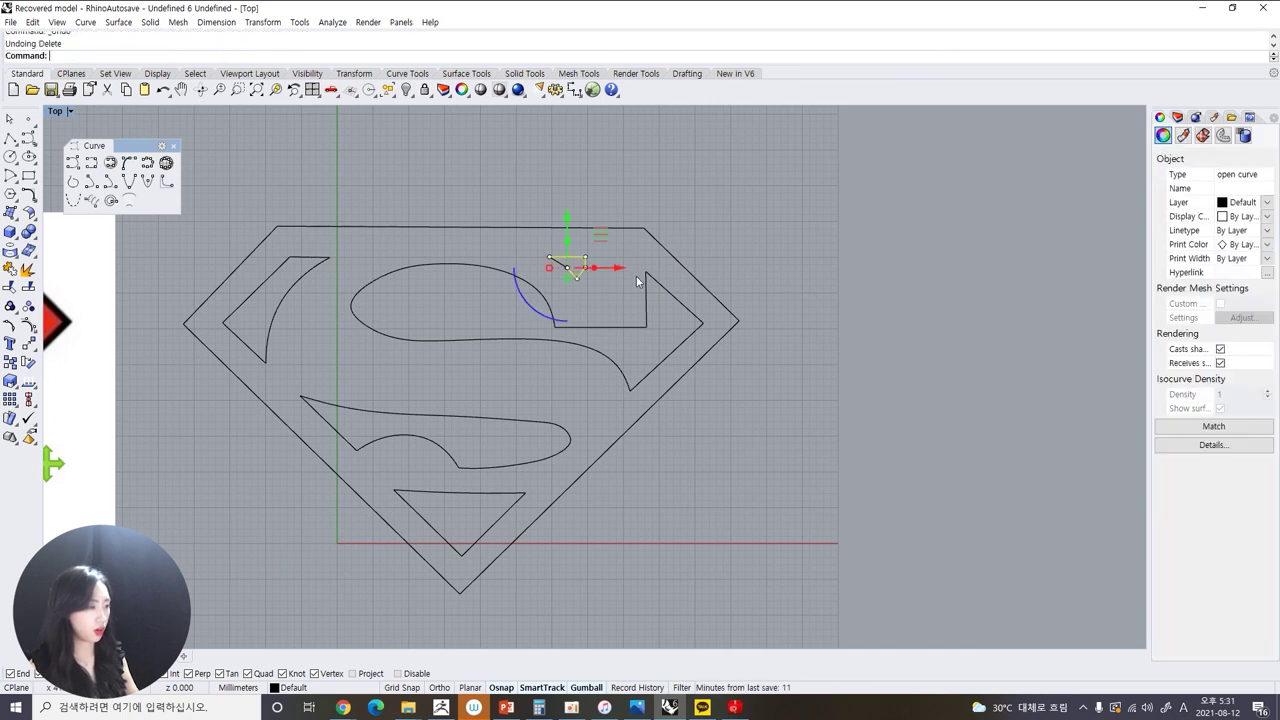
key("ctrl+z")
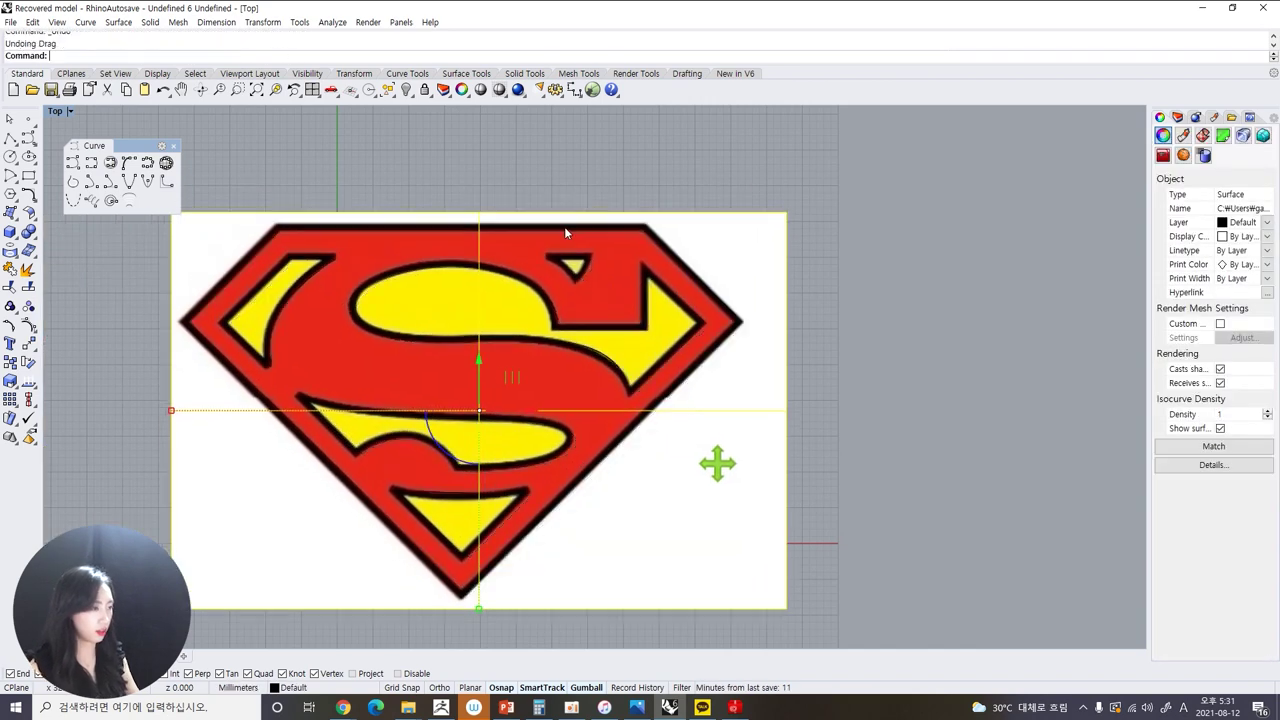
scroll(600, 250, "up", 3)
left_click(575, 264)
key("Delete")
Redraw the triangle with a straight top edge and a curve through its bottom tip
left_click(9, 138)
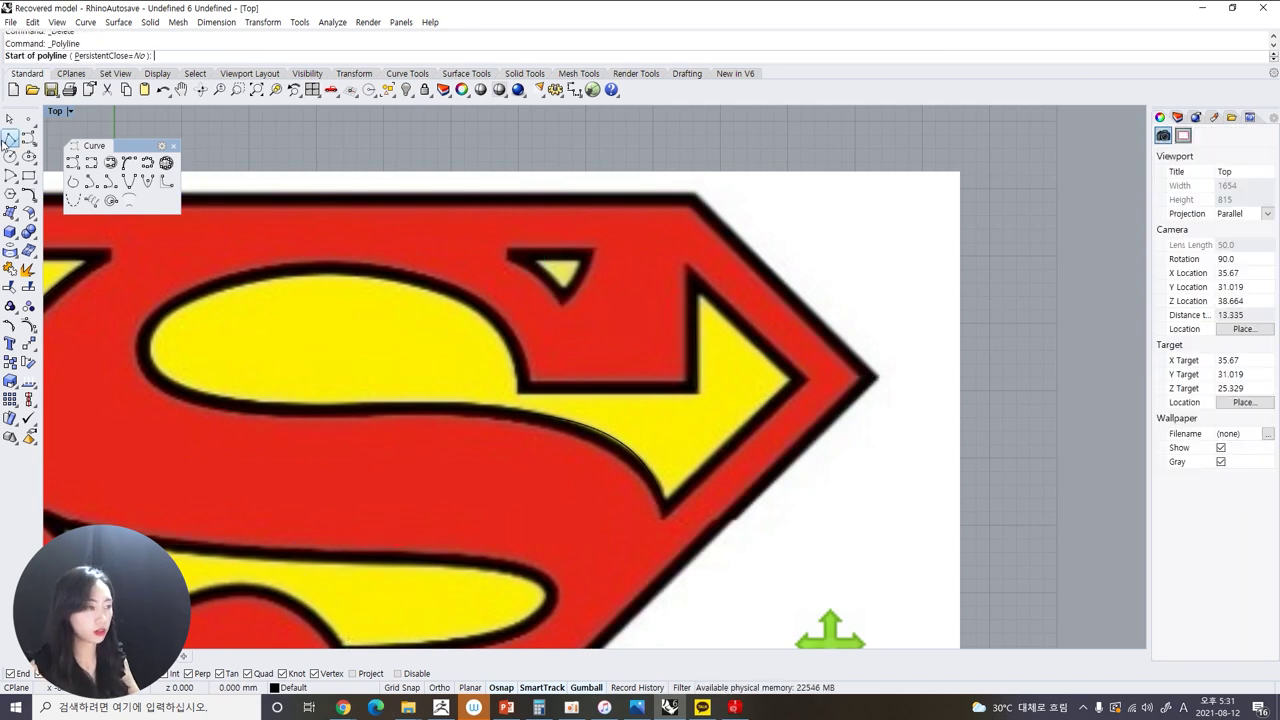
left_click(513, 252)
left_click(588, 256)
key("Return")
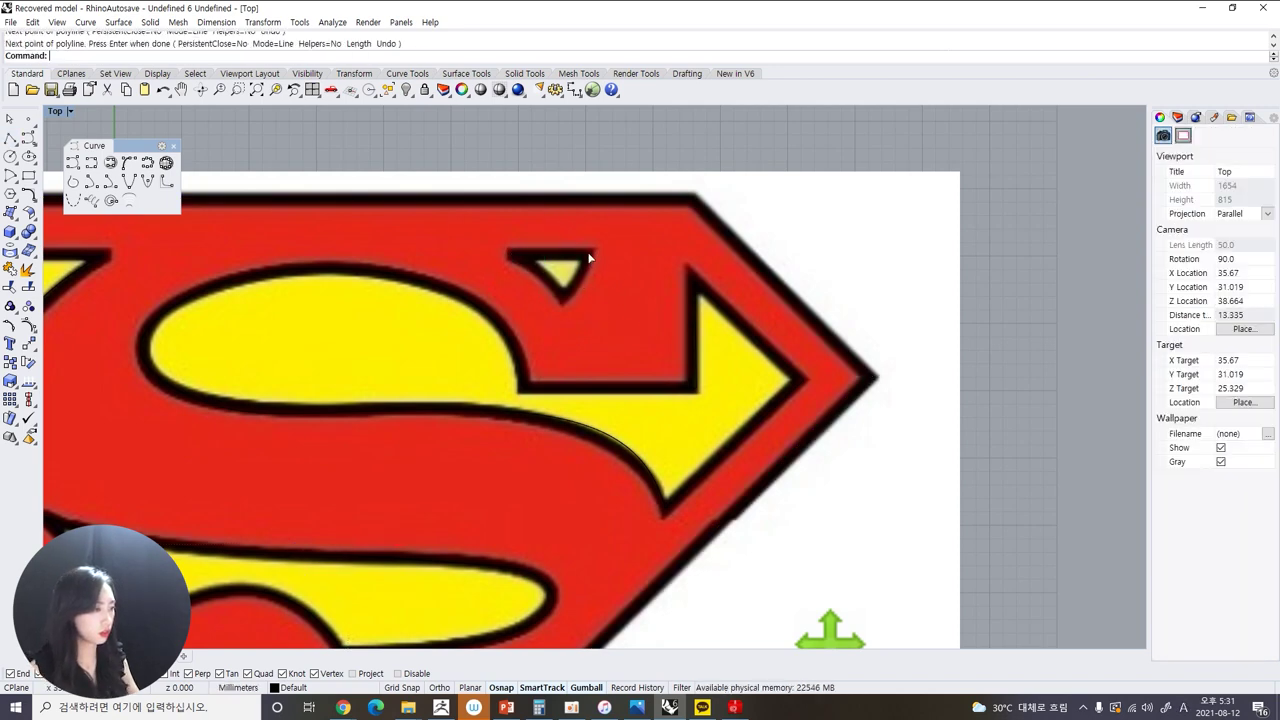
left_click(110, 163)
left_click(586, 257)
scroll(580, 270, "up", 5)
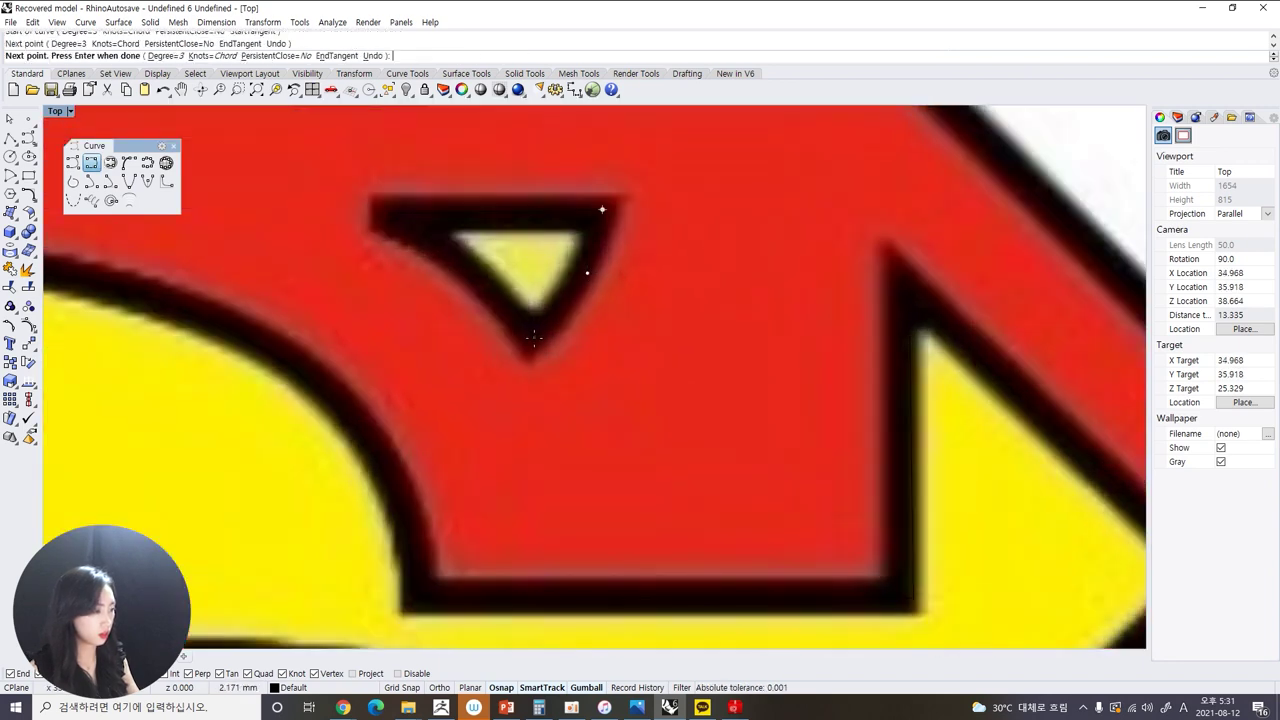
left_click(534, 338)
left_click(389, 212)
scroll(559, 235, "down", 10)
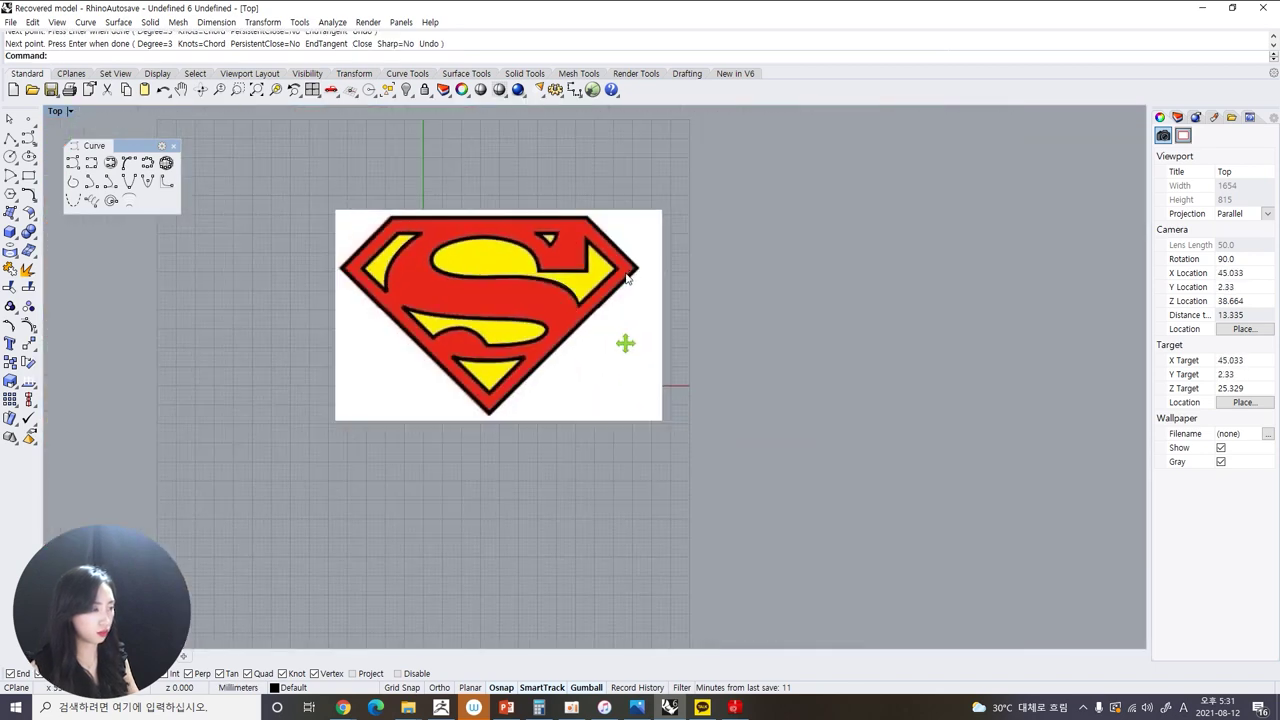
Unlock the background picture and move it to the left
scroll(410, 310, "up", 5)
scroll(480, 290, "down", 3)
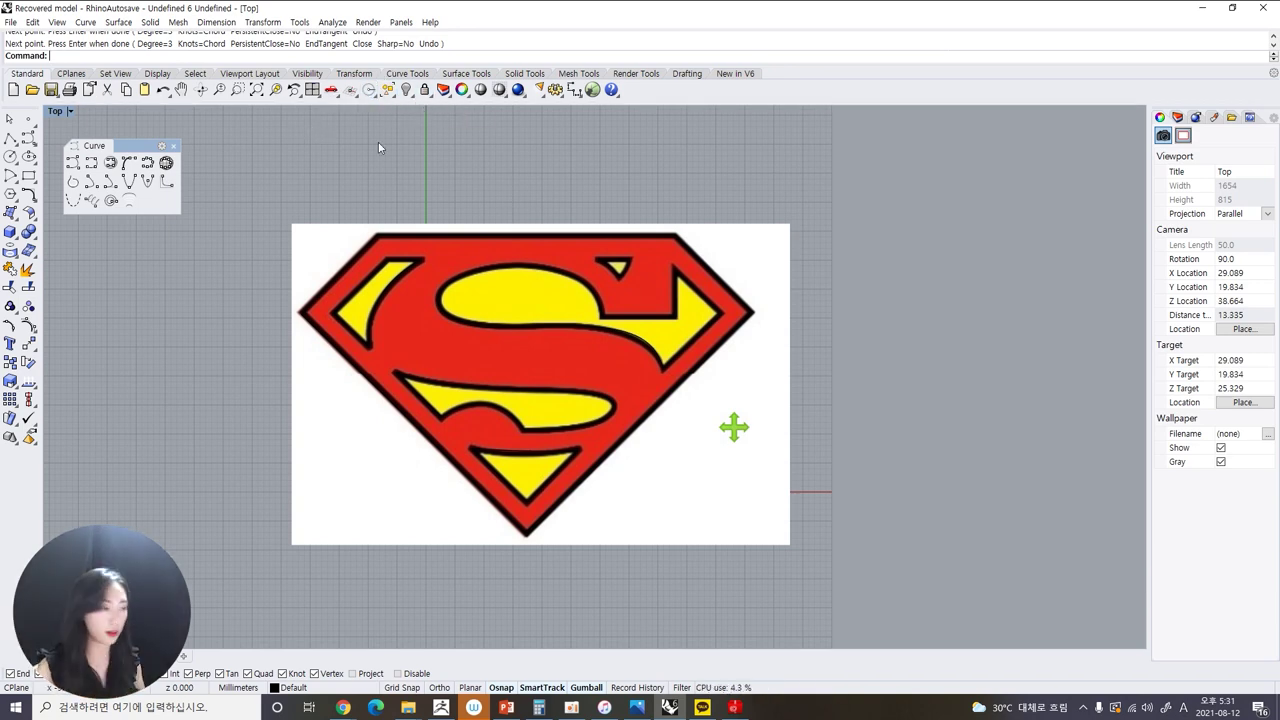
left_click(425, 91)
left_click(626, 241)
key("Return")
left_click_drag(562, 244, 128, 255)
Join all traced curves into six closed outlines and restore the four-viewport layout
key("Escape")
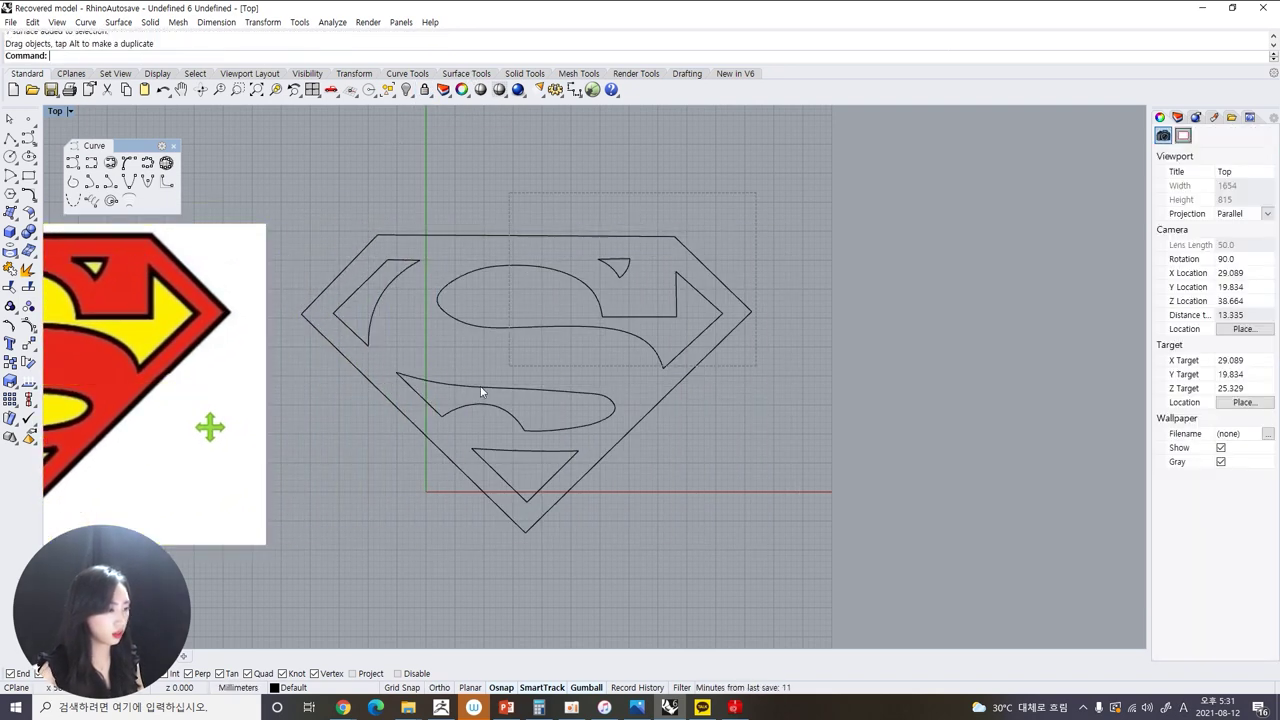
left_click(619, 269)
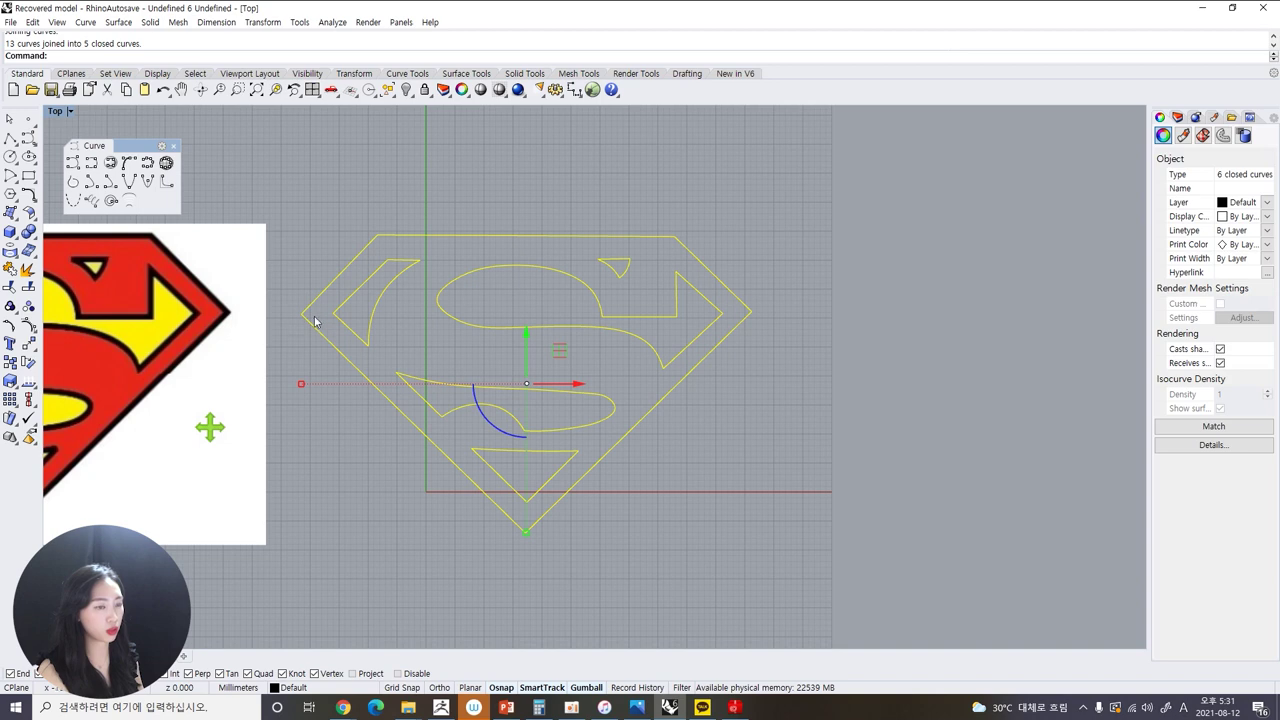
double_click(54, 112)
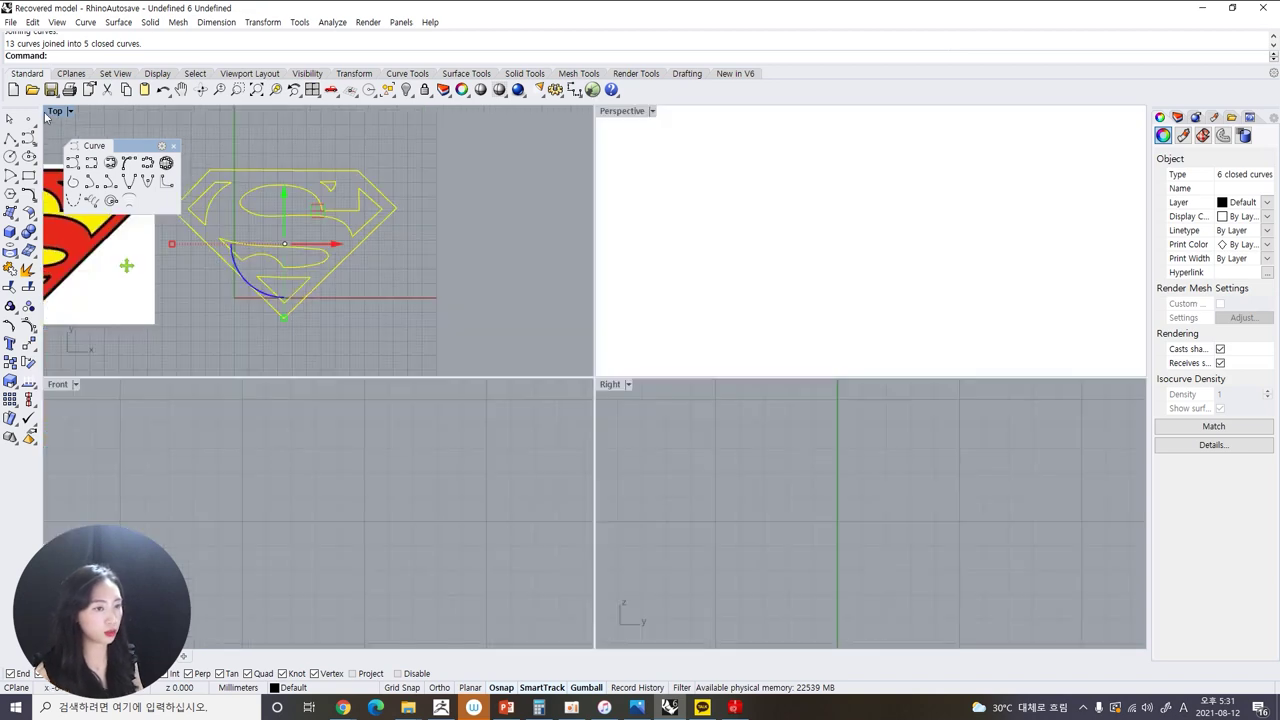
Extrude the closed logo outlines into a solid with Extrude Closed Planar Curve, Solid=Yes
double_click(53, 112)
double_click(55, 112)
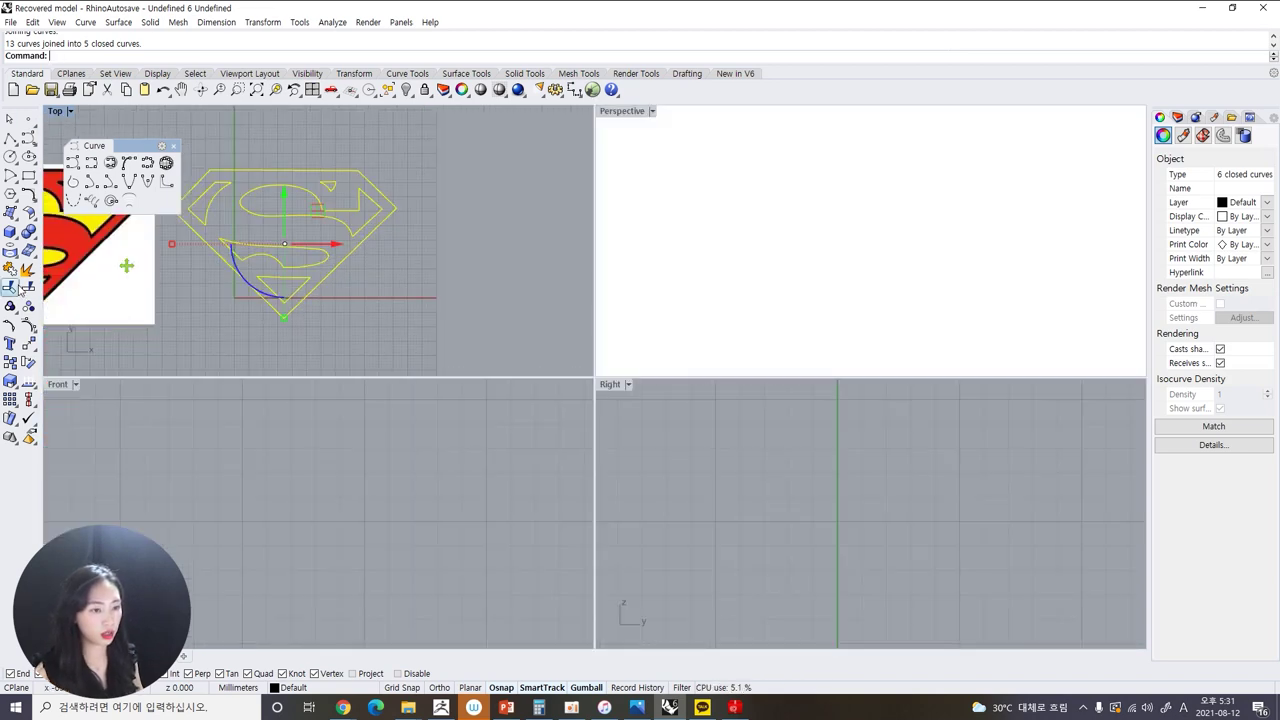
left_click(15, 236)
left_click(67, 275)
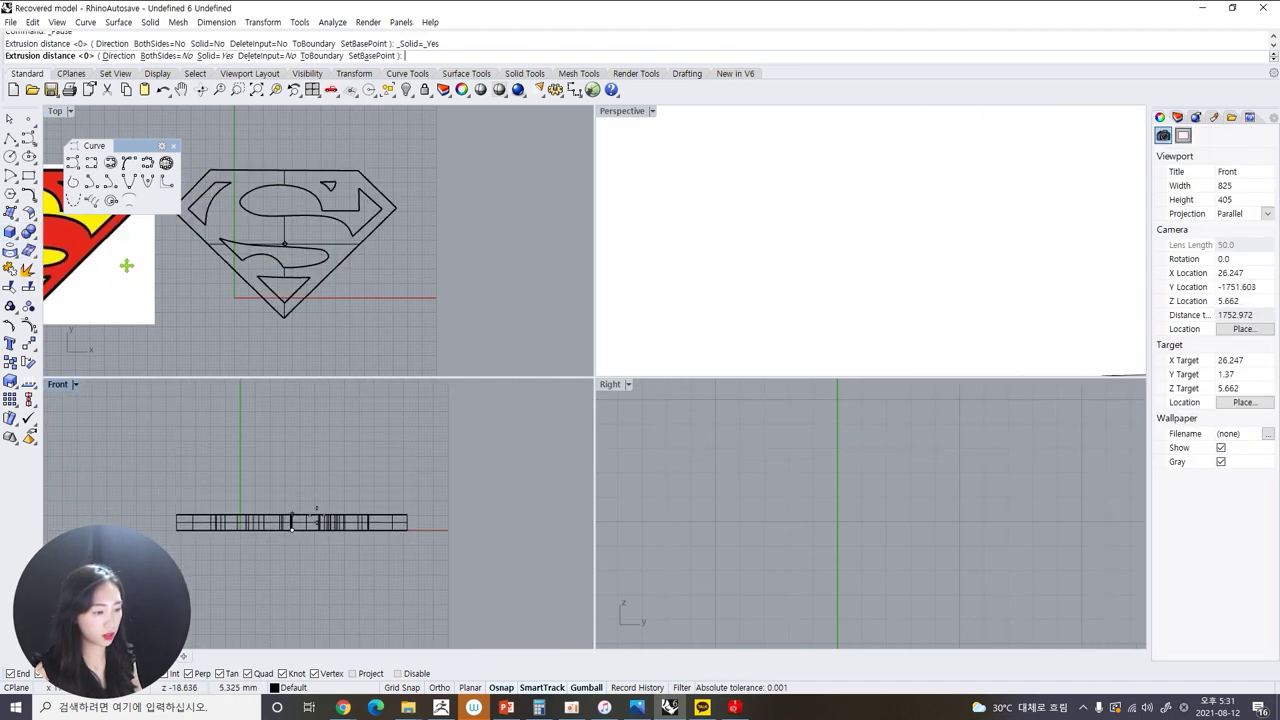
key("Return")
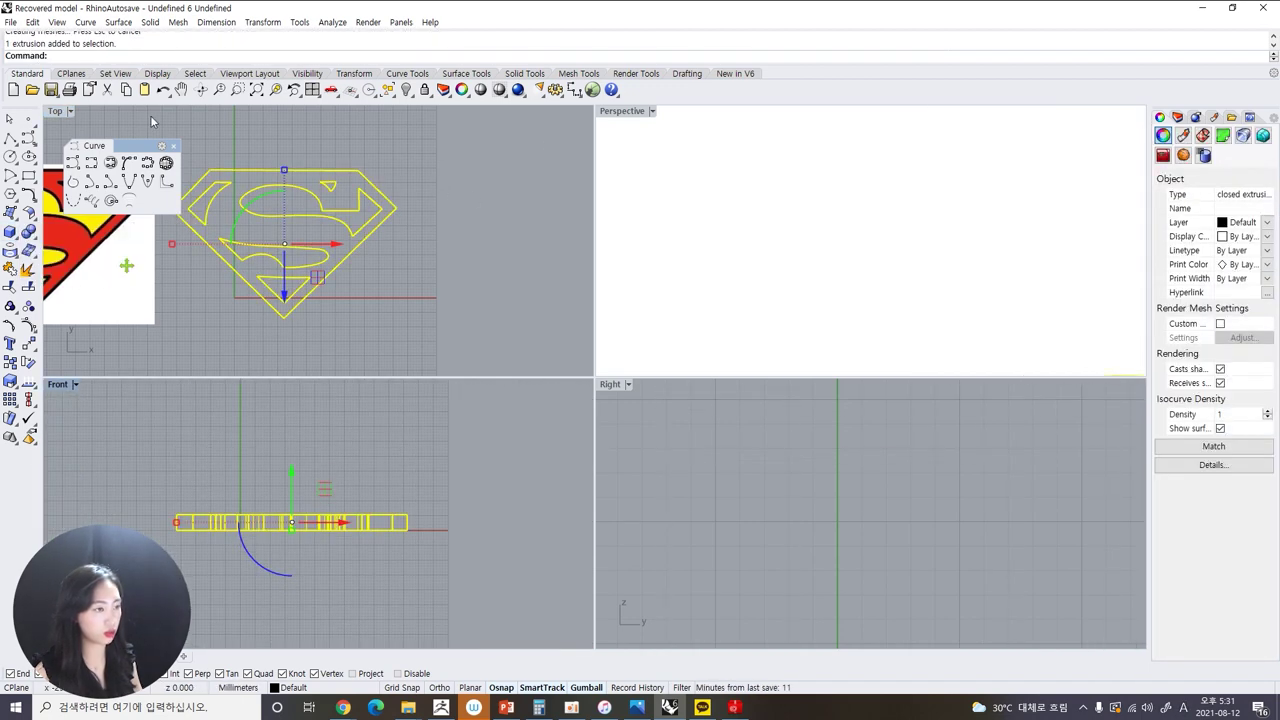
Frame the extruded logo in all views and scale it in Z into a thin plate
left_click(611, 111)
key("Escape")
key("Escape")
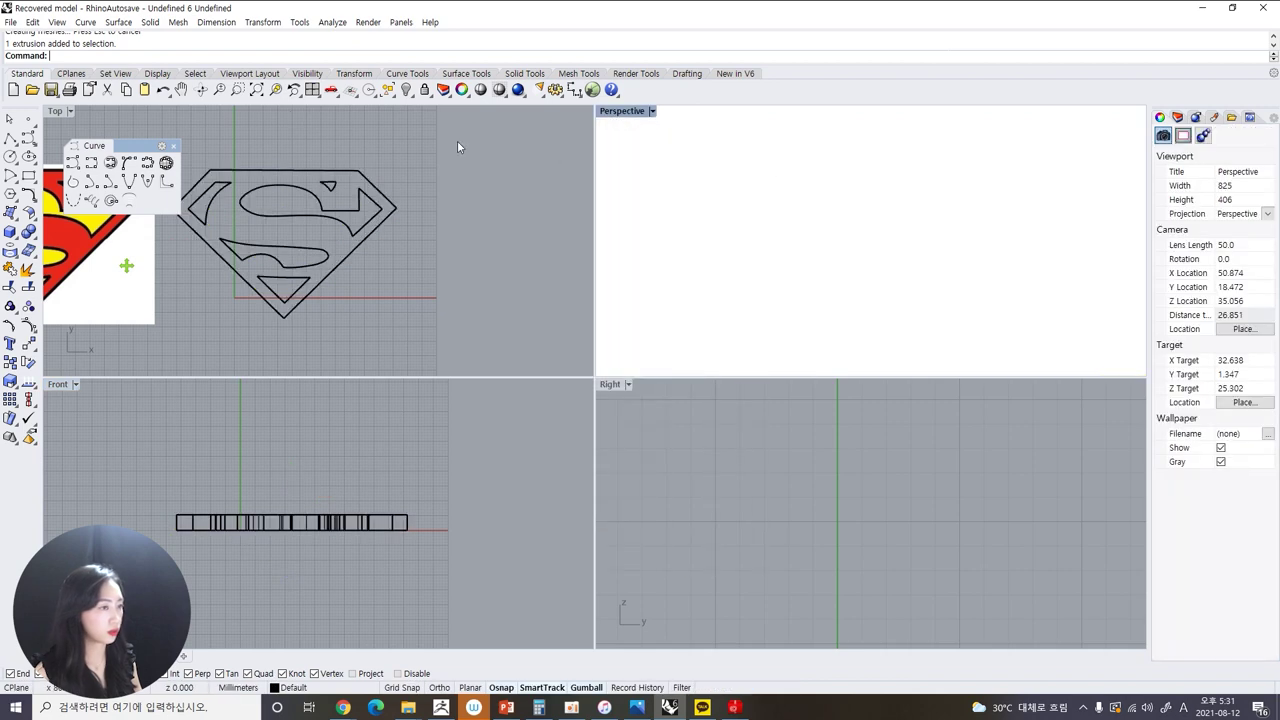
left_click(268, 518)
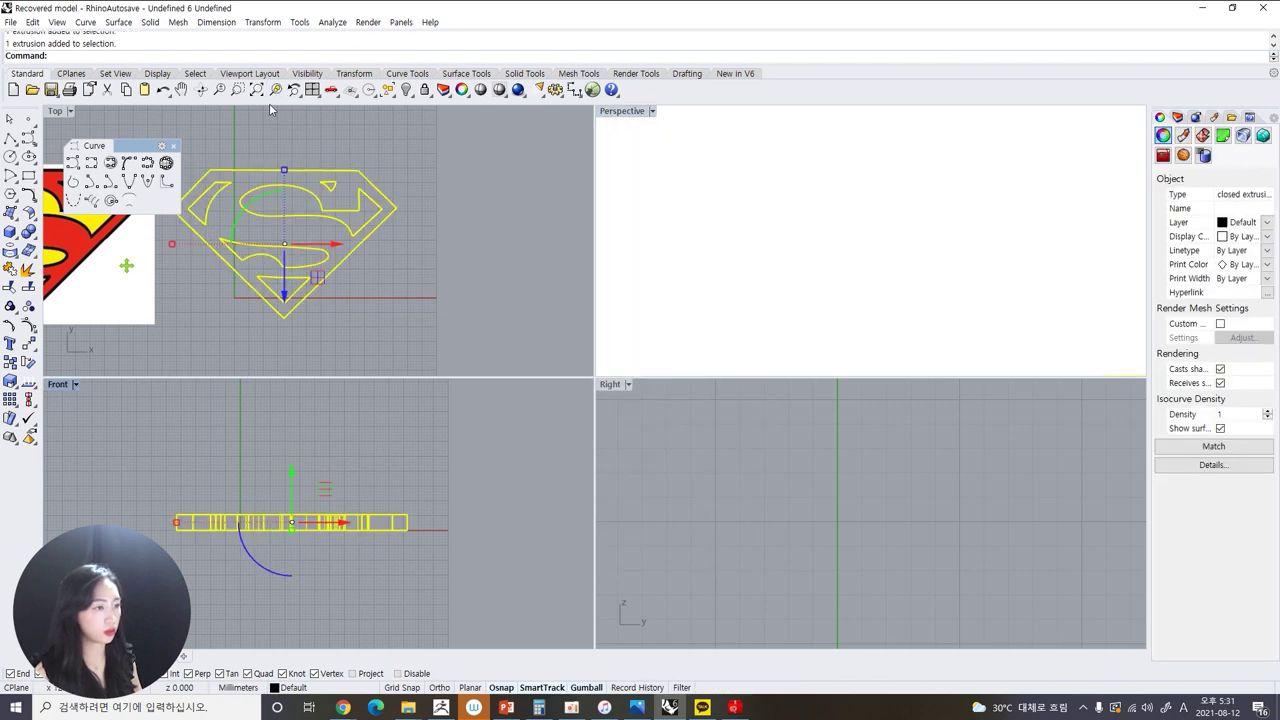
right_click(275, 89)
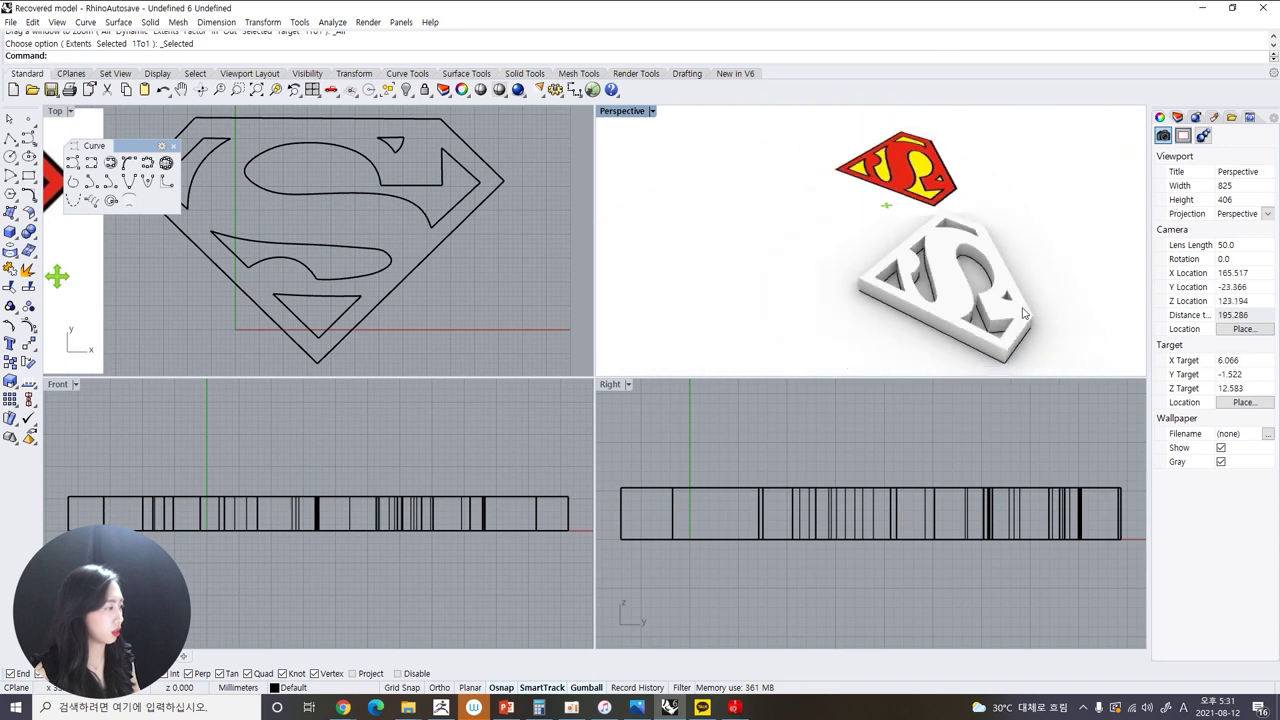
left_click(1023, 310)
left_click_drag(318, 530, 318, 521)
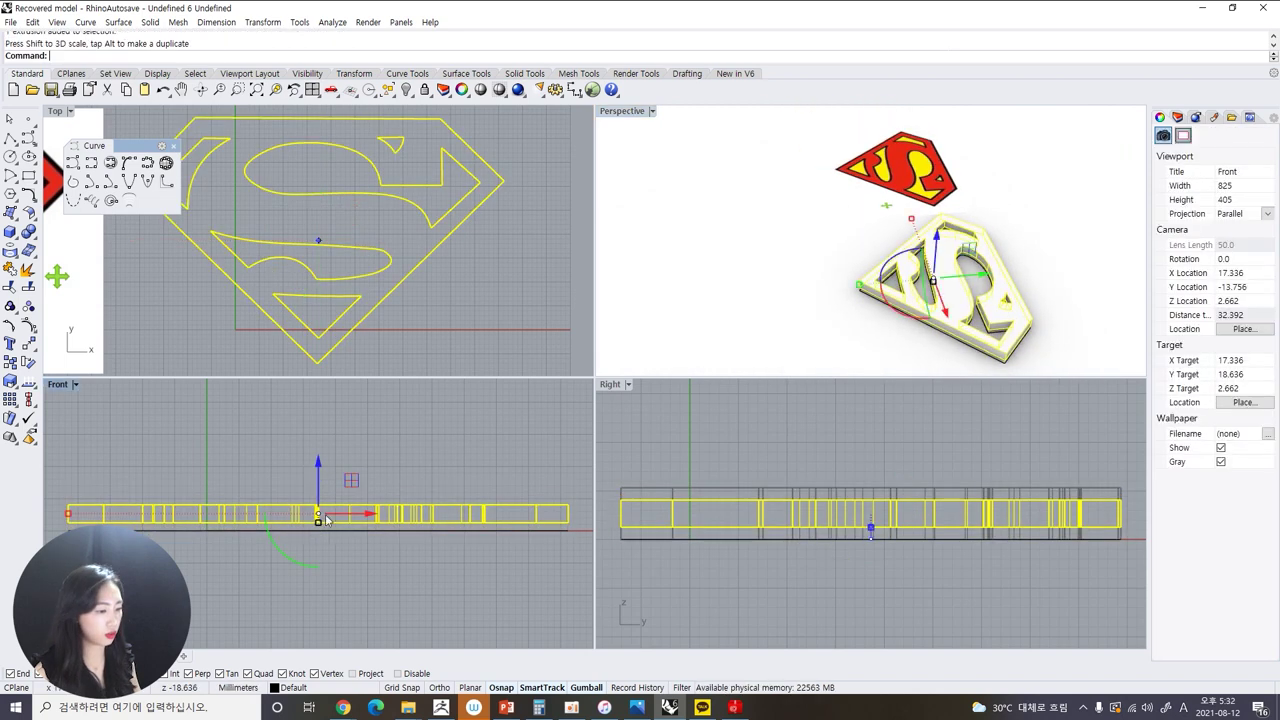
right_click(61, 91)
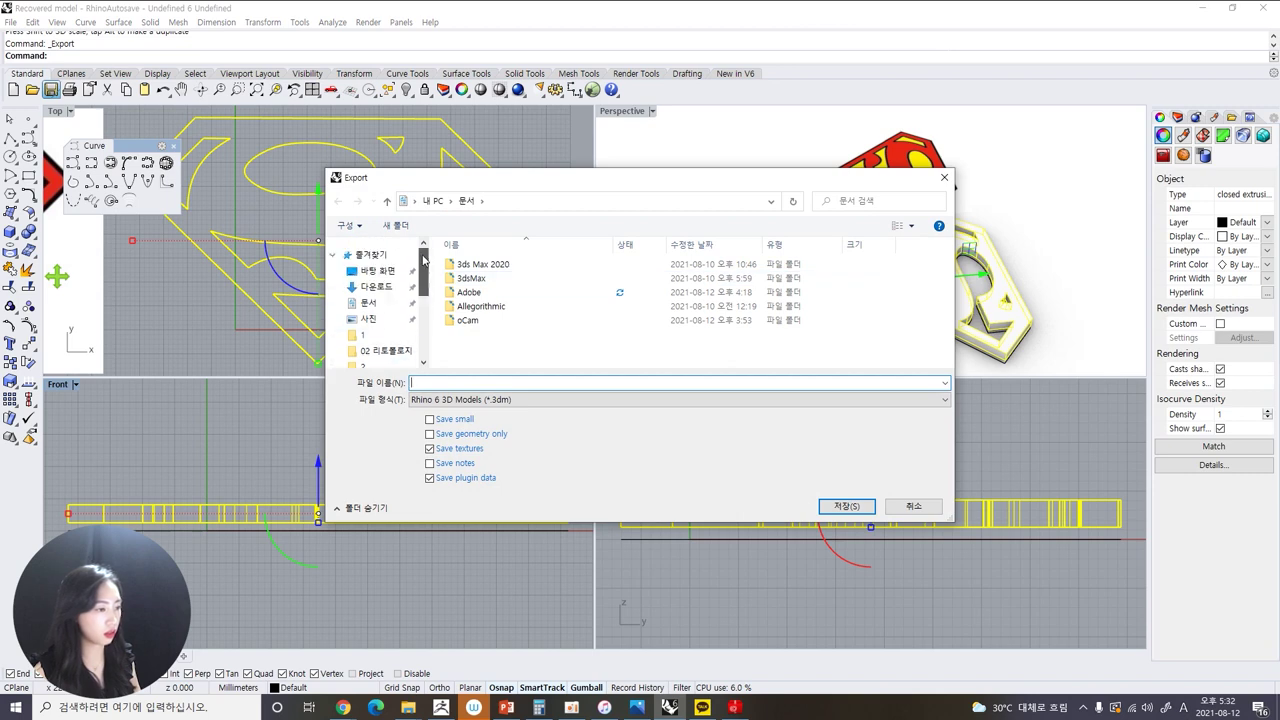
Save the logo solid to the Desktop as OBJ file 슈퍼맨 마크, exported as polygon meshes
left_click(393, 279)
type("슈퍼맨 마크")
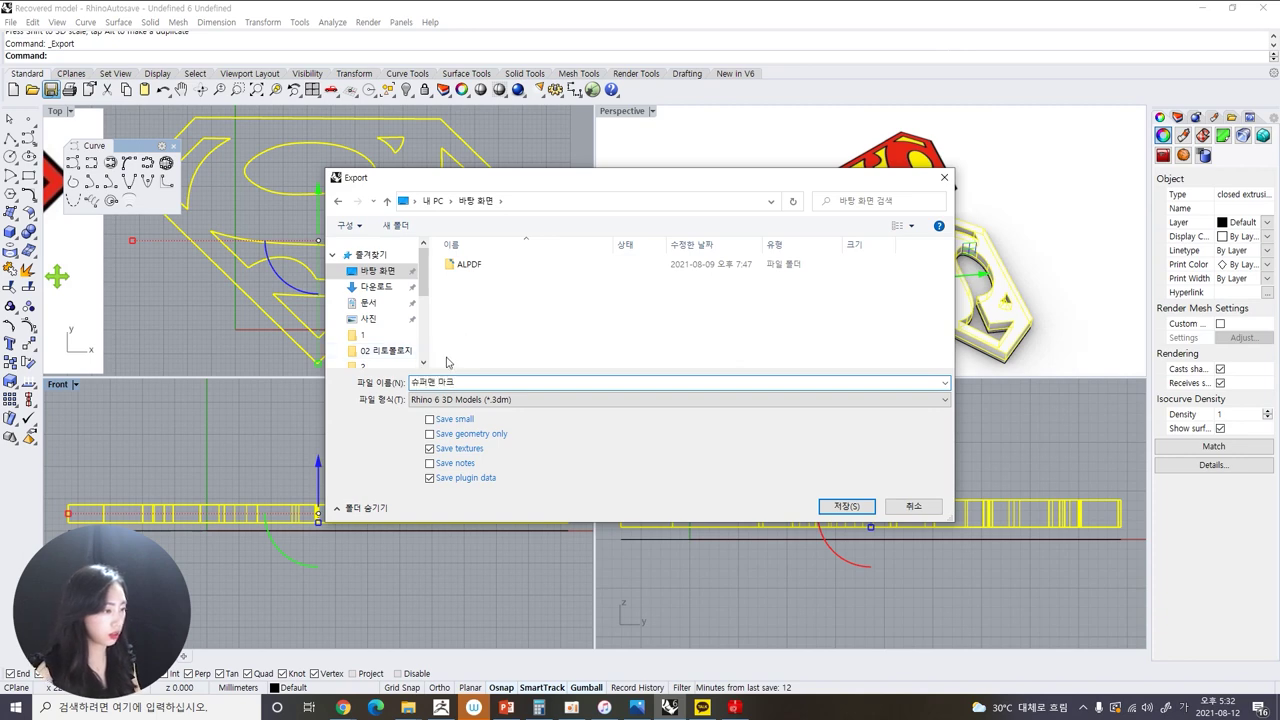
left_click(450, 401)
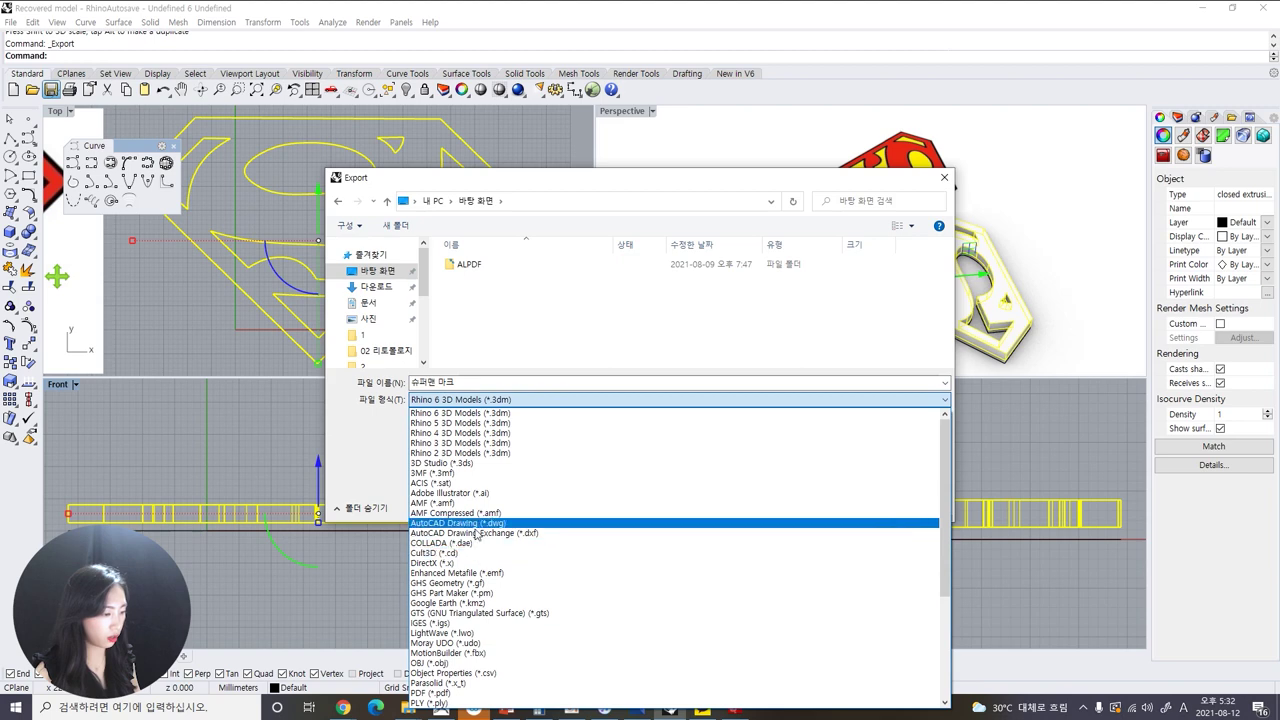
scroll(472, 540, "down", 2)
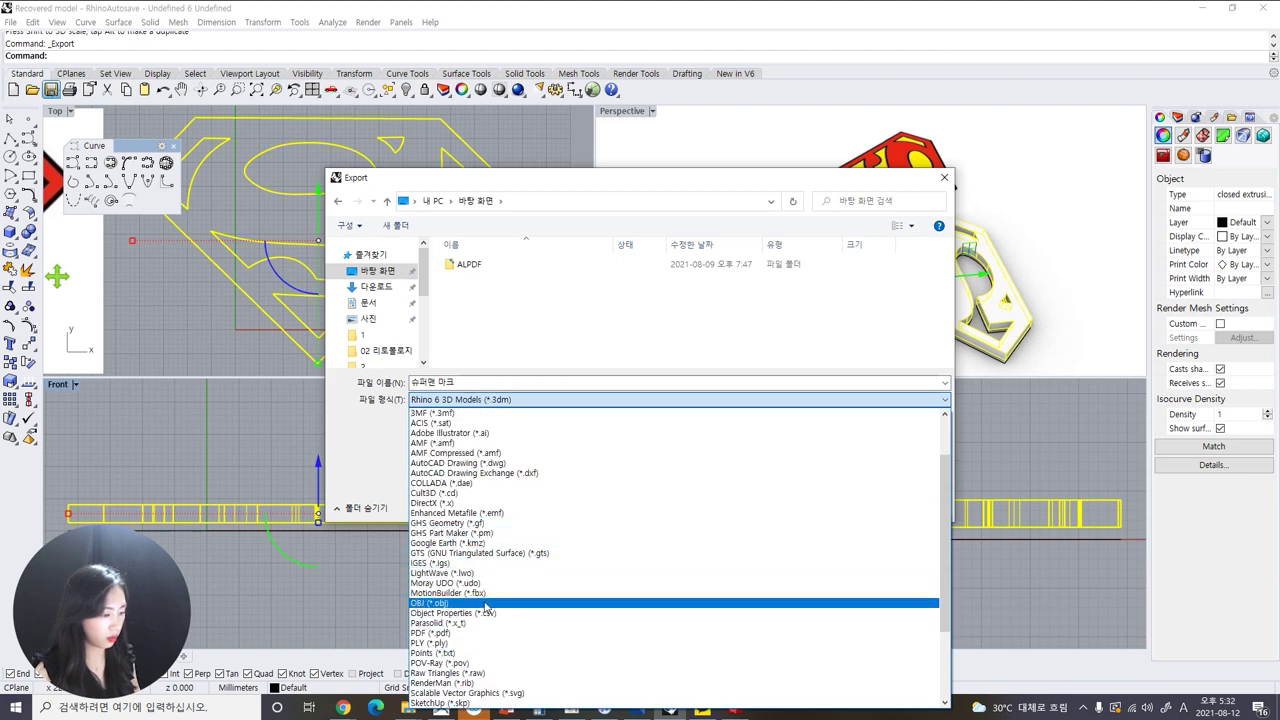
left_click(484, 604)
left_click(855, 512)
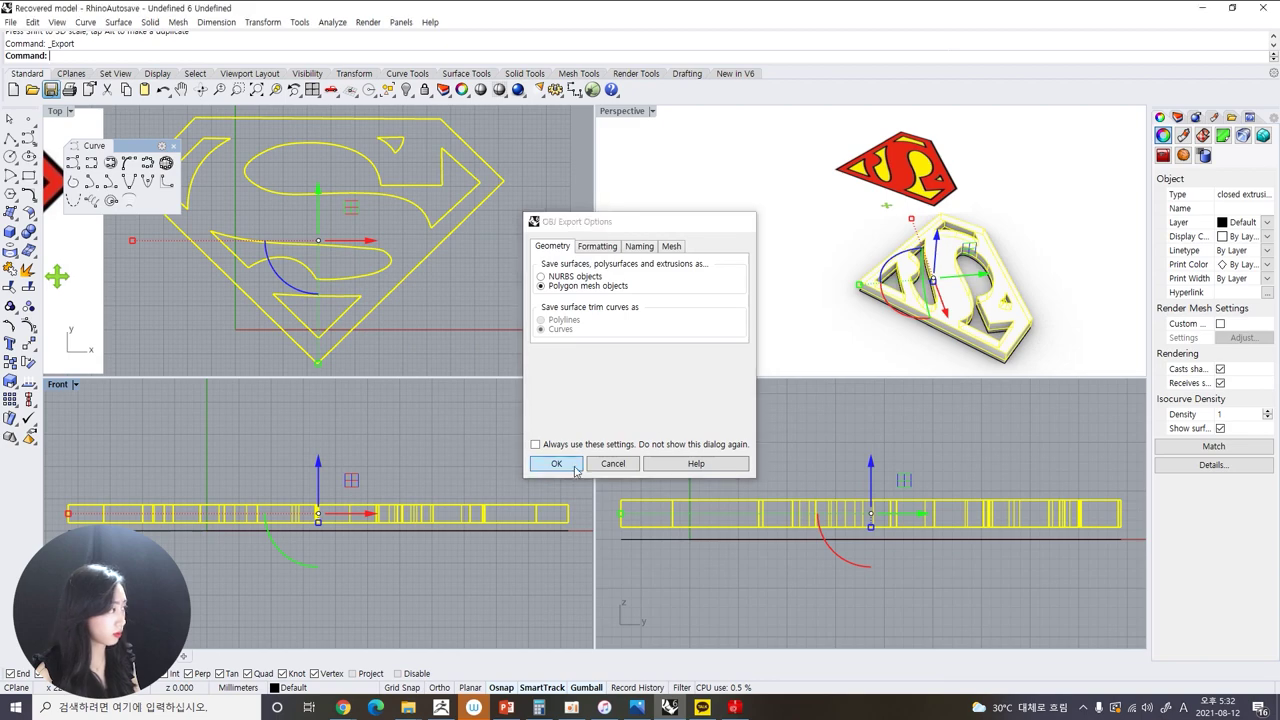
left_click(572, 466)
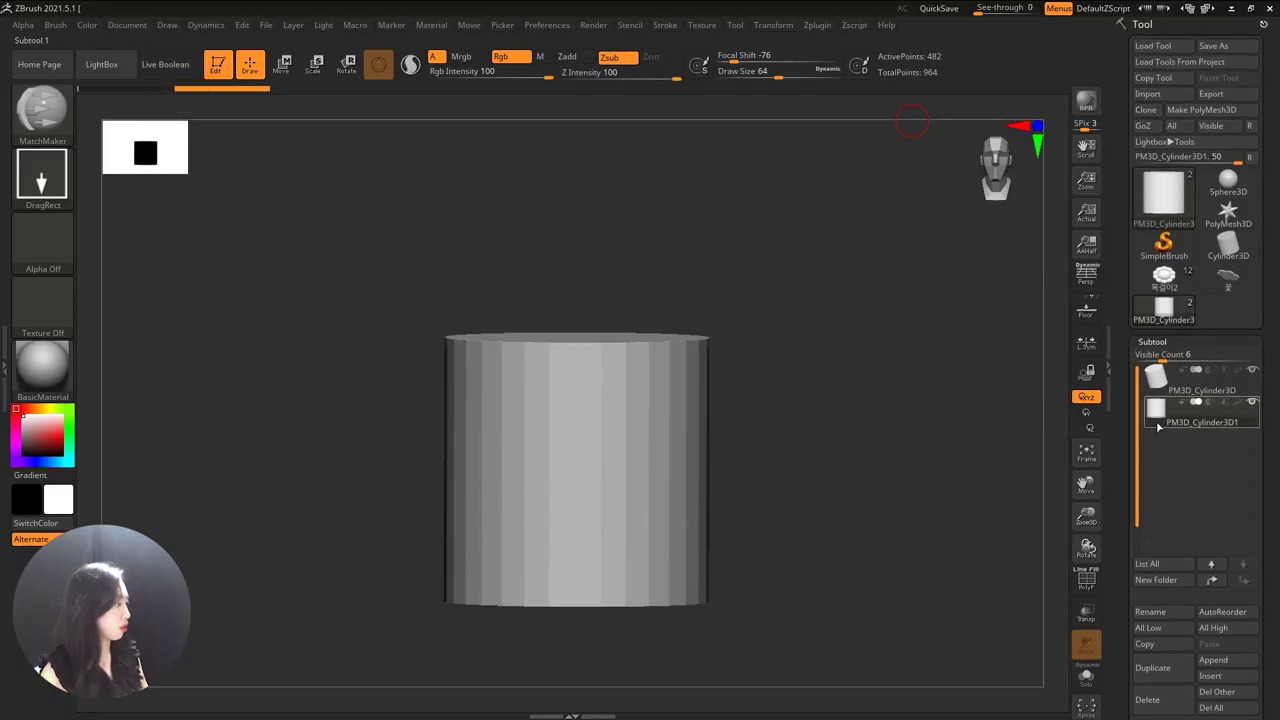
With subtool 2 selected, import the 슈퍼맨 마크 mesh and bring it into view
left_click(1176, 388)
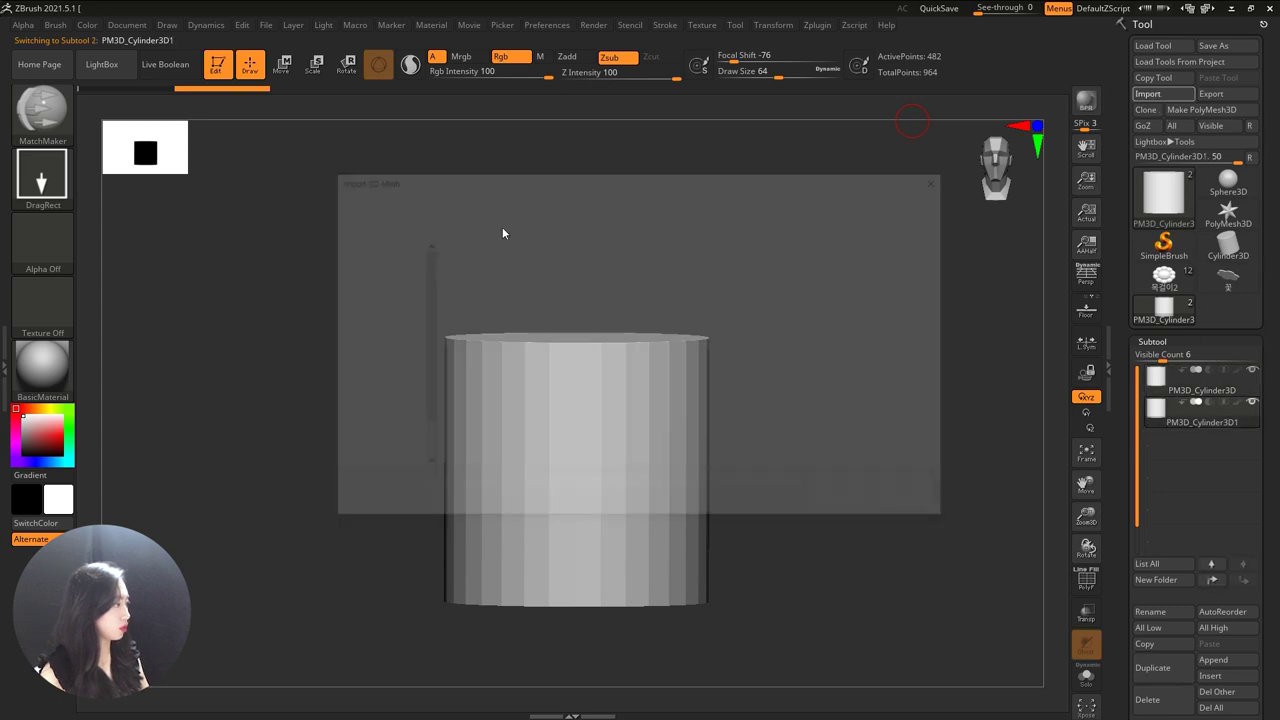
left_click(379, 287)
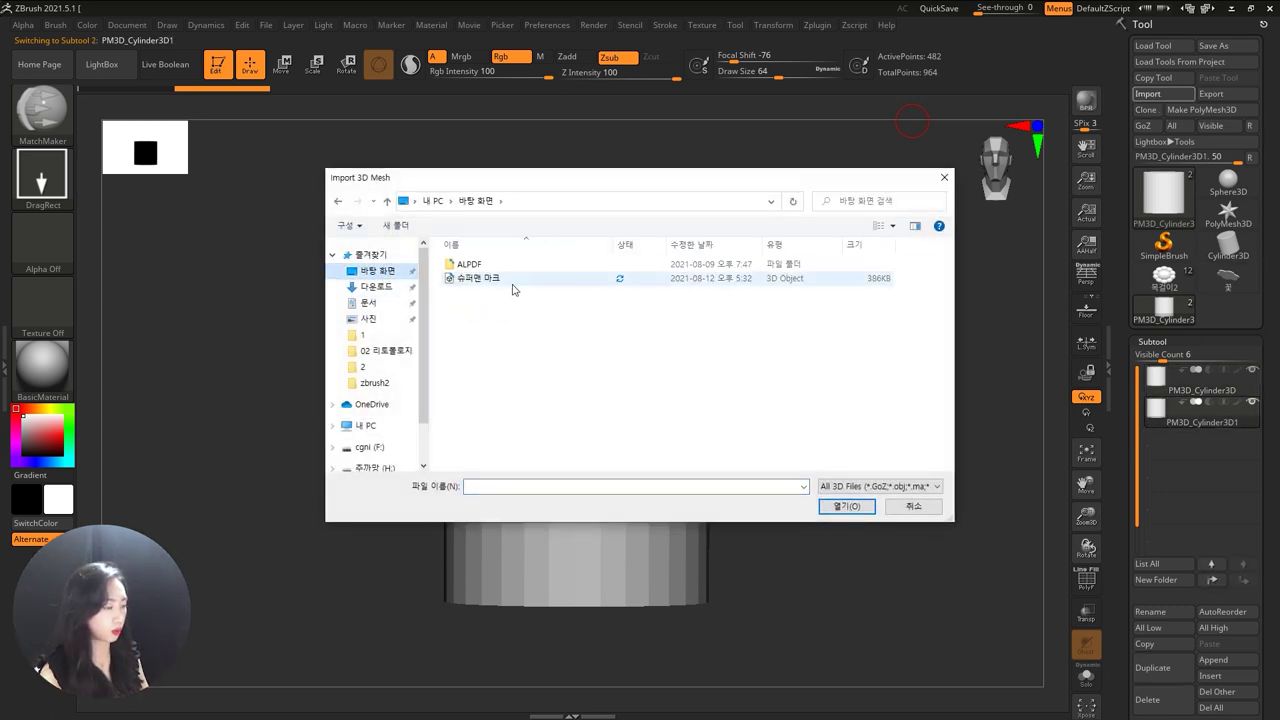
double_click(485, 288)
left_click(1170, 142)
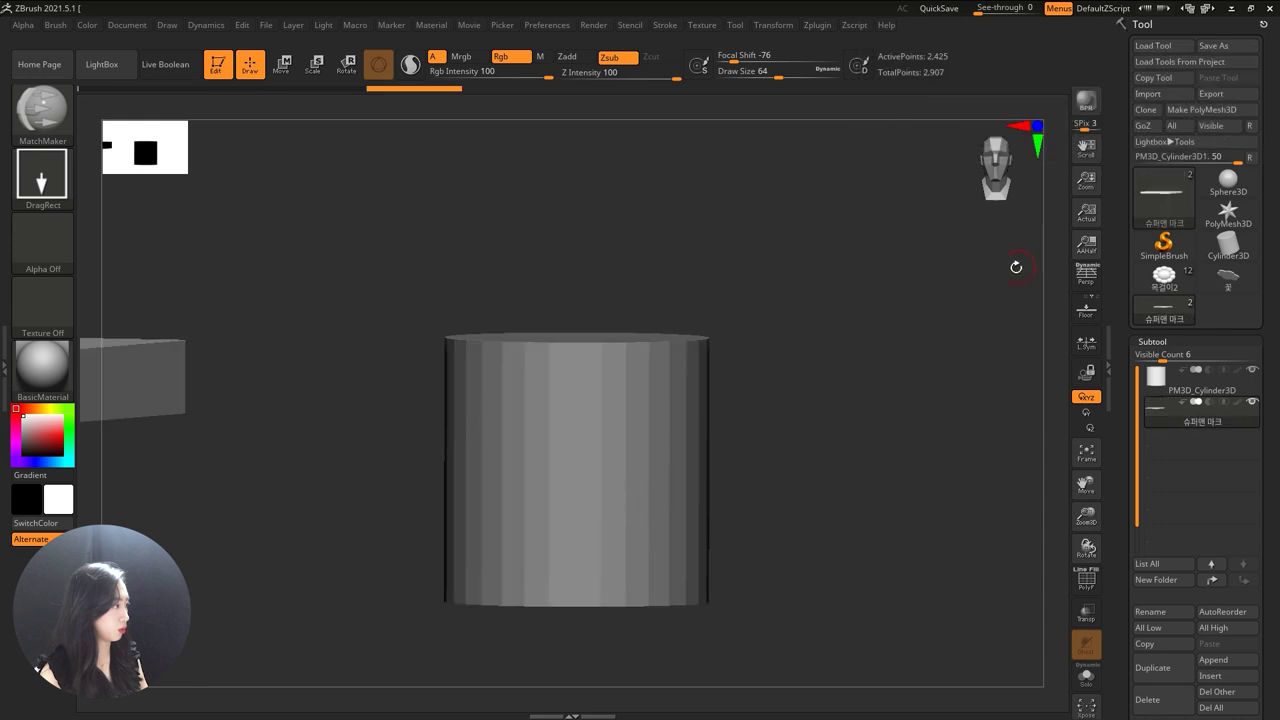
left_click_drag(861, 369, 883, 397)
key("f")
left_click_drag(689, 271, 588, 392)
Rotate the logo 90° upright, scale it to about 0.66 and move it against the cylinder
key("r")
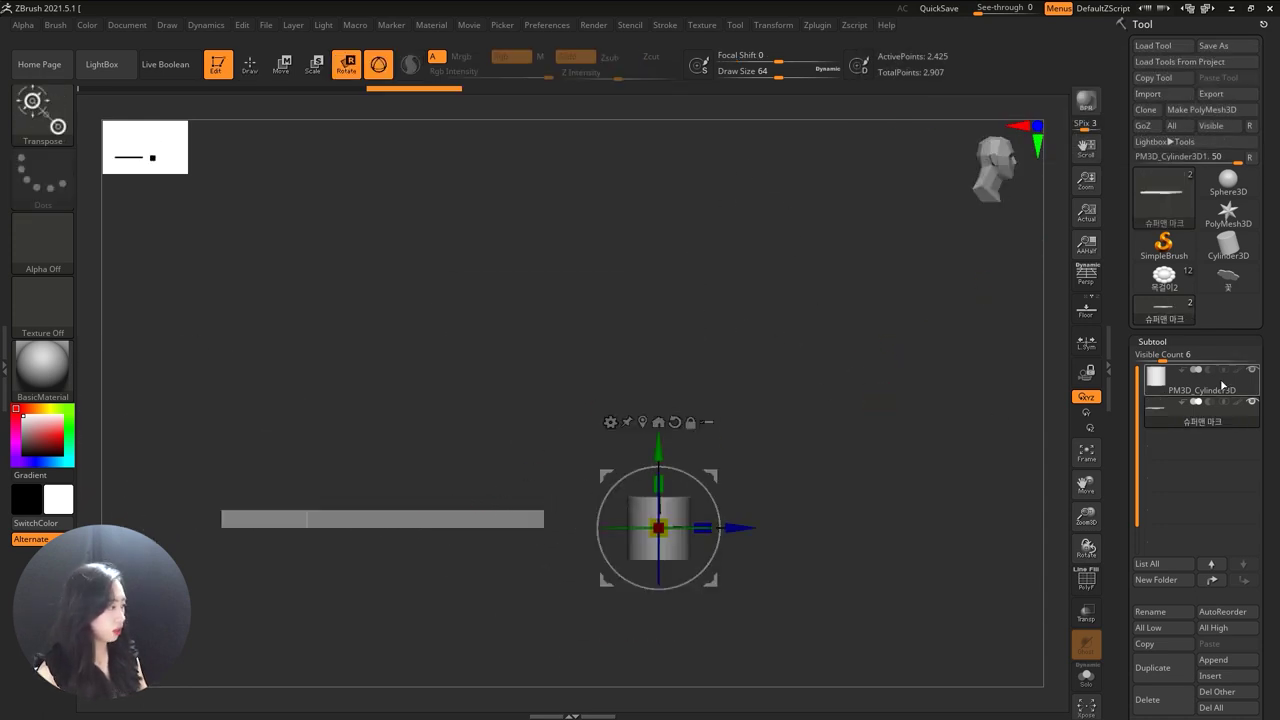
left_click(374, 520, "alt")
left_click_drag(463, 482, 420, 616)
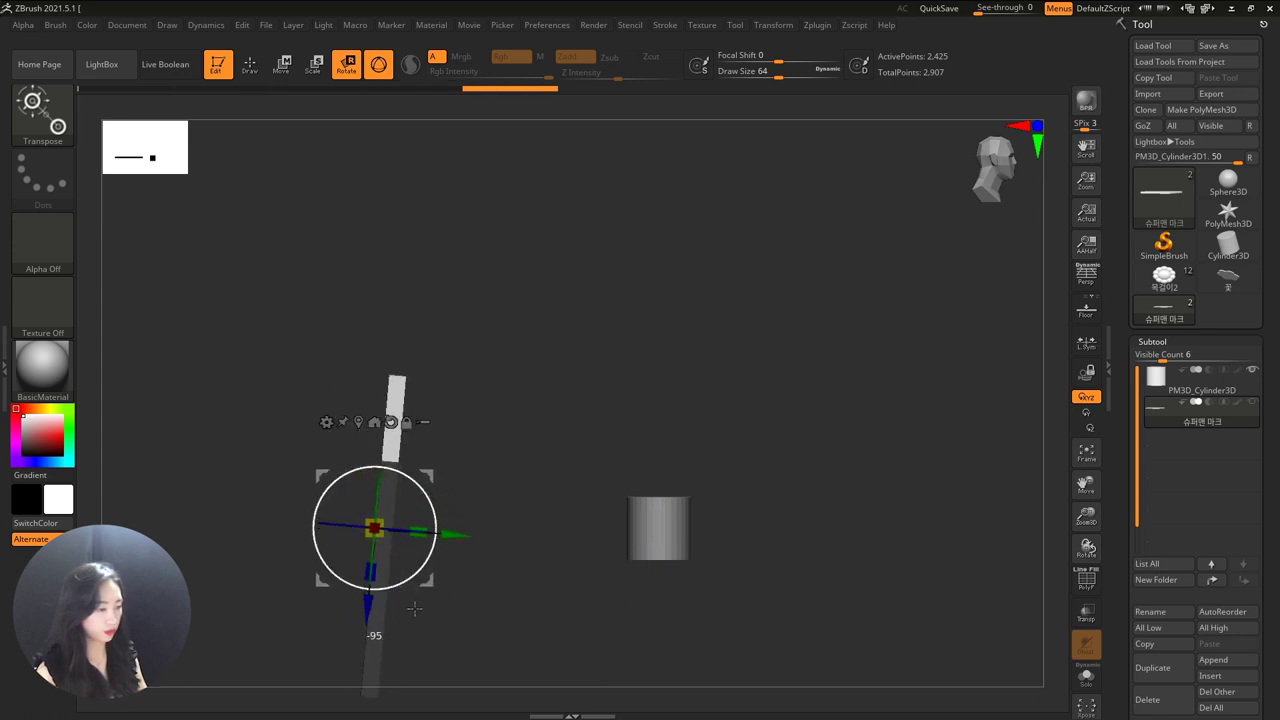
left_click_drag(420, 616, 416, 570)
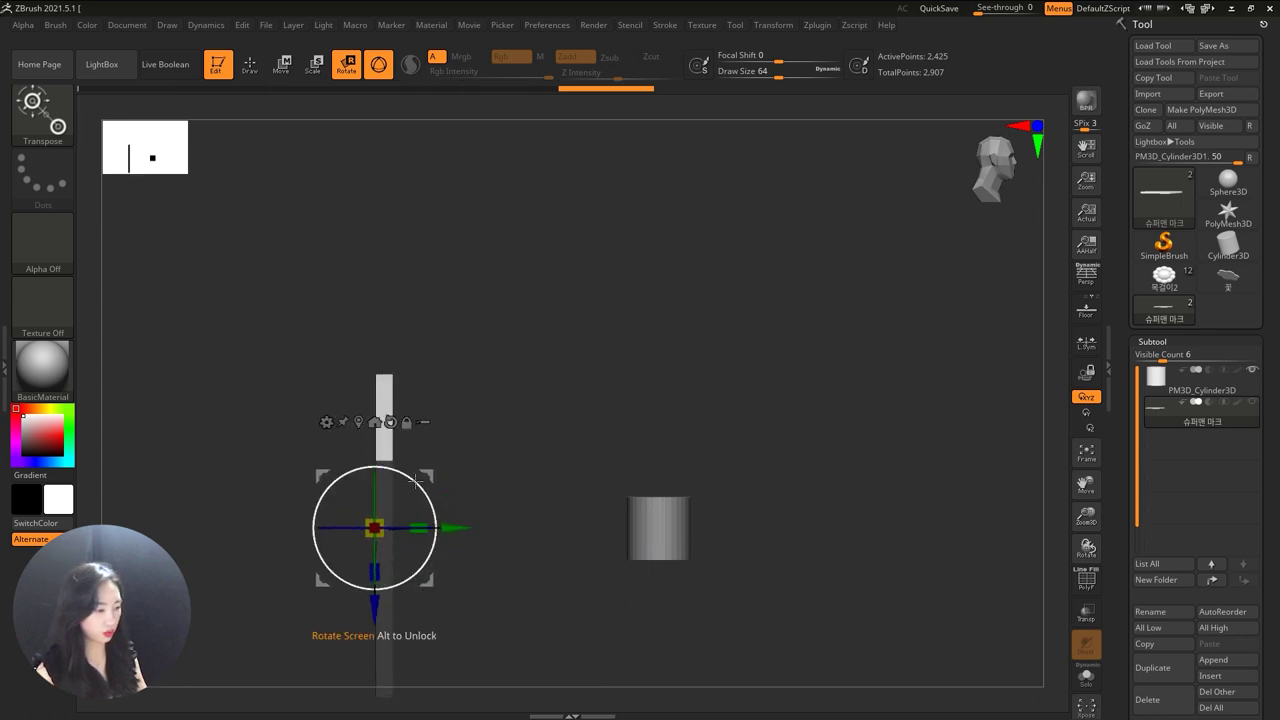
left_click_drag(374, 527, 386, 586)
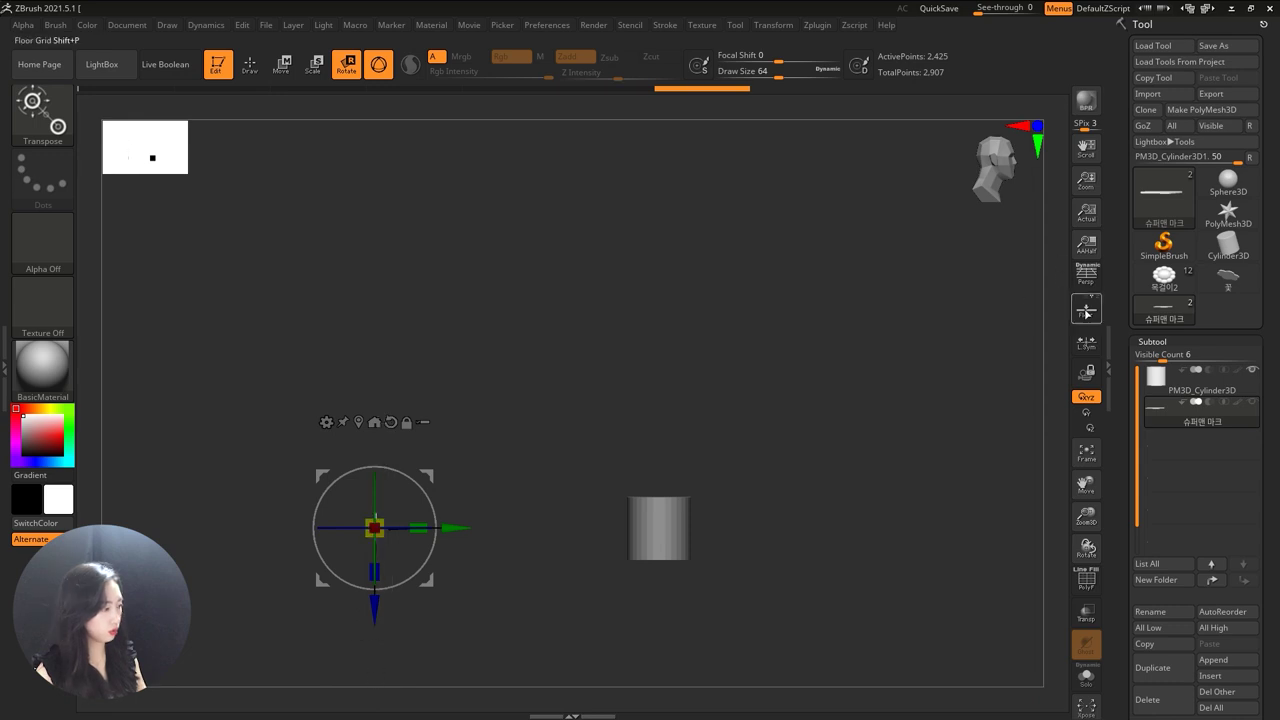
mouse_move(451, 520)
left_mouse_down()
mouse_move(772, 514)
mouse_move(519, 467)
mouse_move(547, 481)
left_mouse_up()
left_click_drag(624, 357, 848, 362)
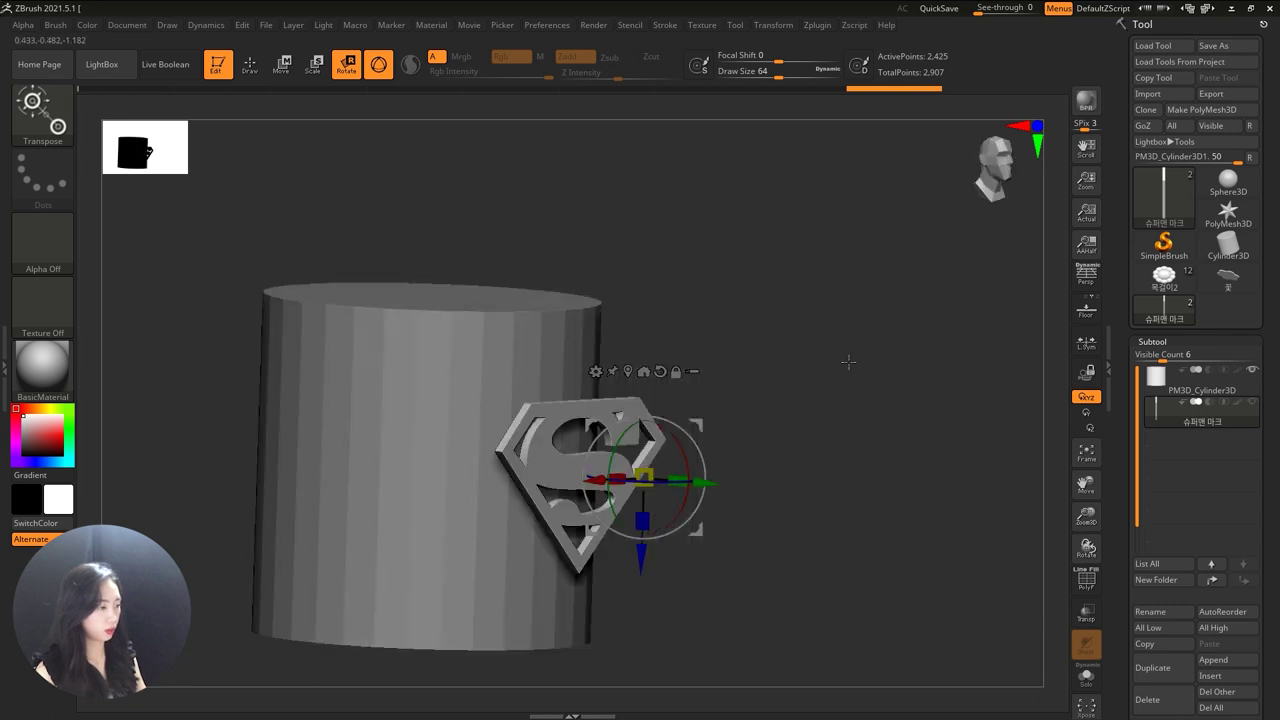
mouse_move(731, 351)
left_mouse_down()
mouse_move(791, 420)
mouse_move(848, 383)
mouse_move(800, 420)
left_mouse_up()
Select the MatchMaker brush and turn on PolyF, viewing the logo straight on
left_click(55, 125)
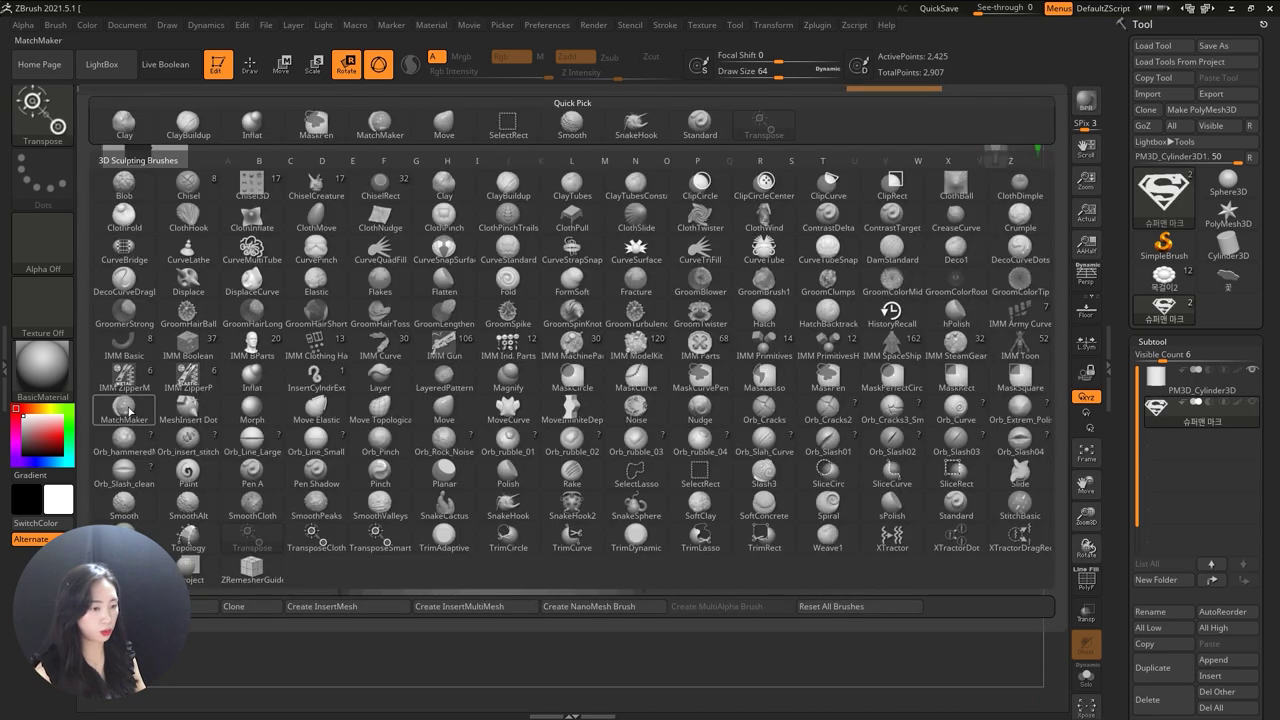
left_click(129, 411)
mouse_move(617, 330)
left_mouse_down()
mouse_move(677, 306)
mouse_move(537, 430)
mouse_move(554, 531)
left_mouse_up()
mouse_move(761, 504)
left_mouse_down()
mouse_move(857, 511)
mouse_move(783, 517)
left_mouse_up()
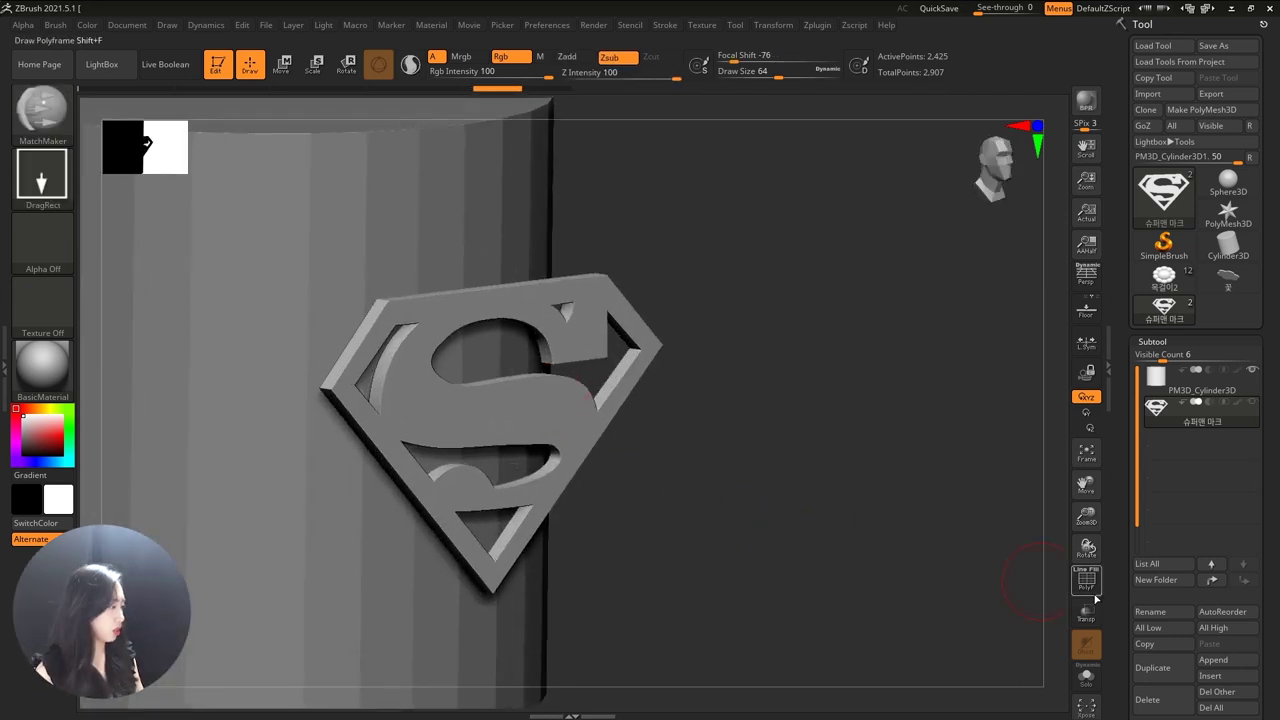
key("shift+f")
mouse_move(740, 449)
left_mouse_down()
mouse_move(829, 523)
mouse_move(496, 342)
left_mouse_up()
left_click_drag(939, 516, 960, 518)
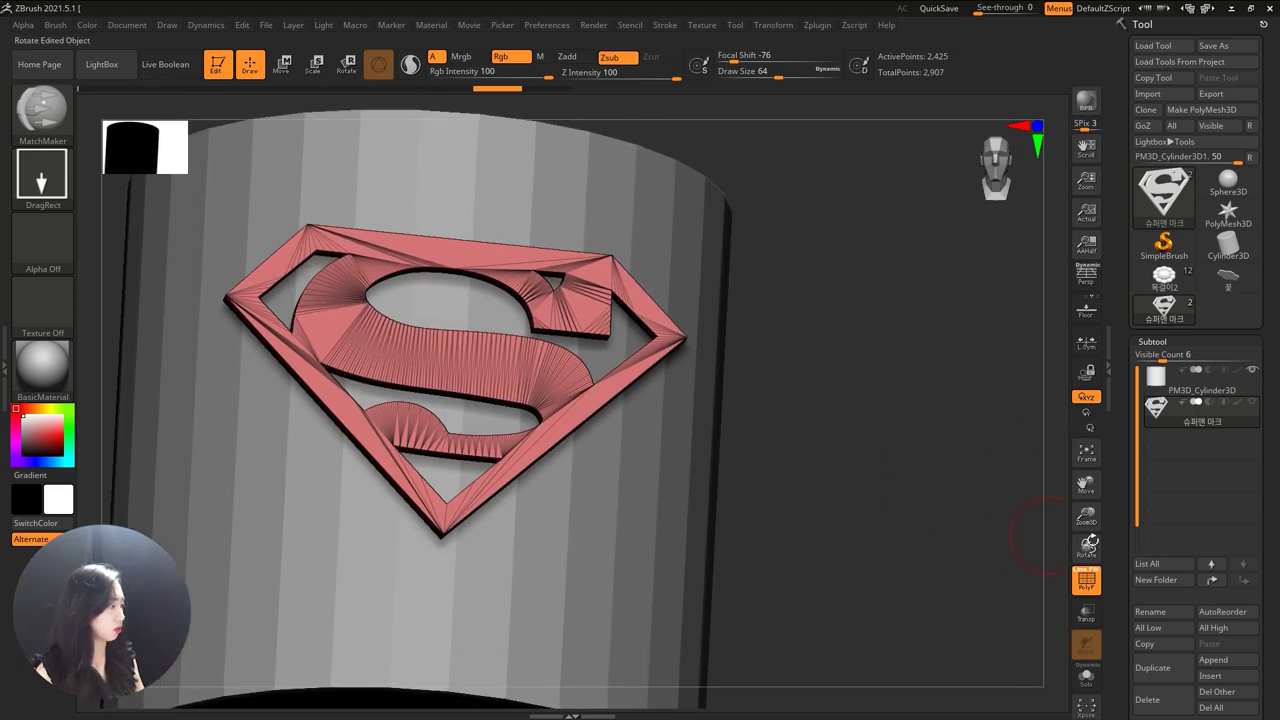
scroll(1121, 518, "down", 5)
scroll(1121, 518, "down", 5)
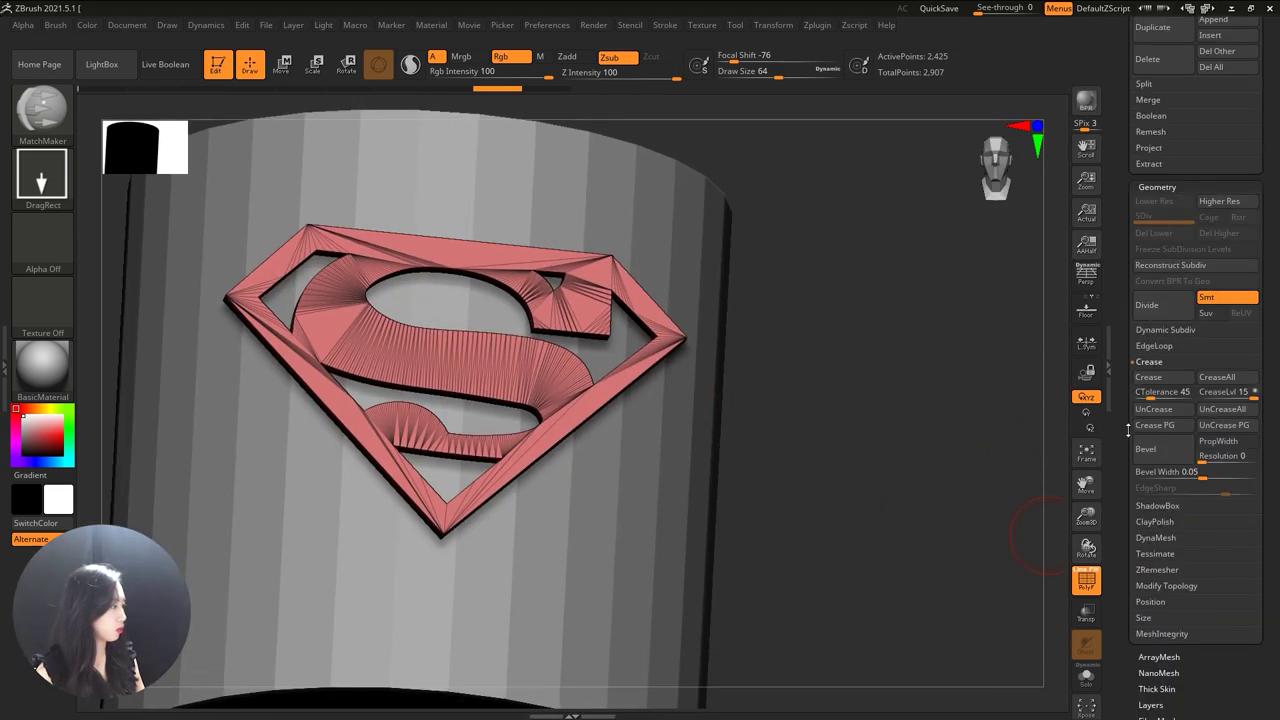
left_click_drag(871, 471, 877, 486)
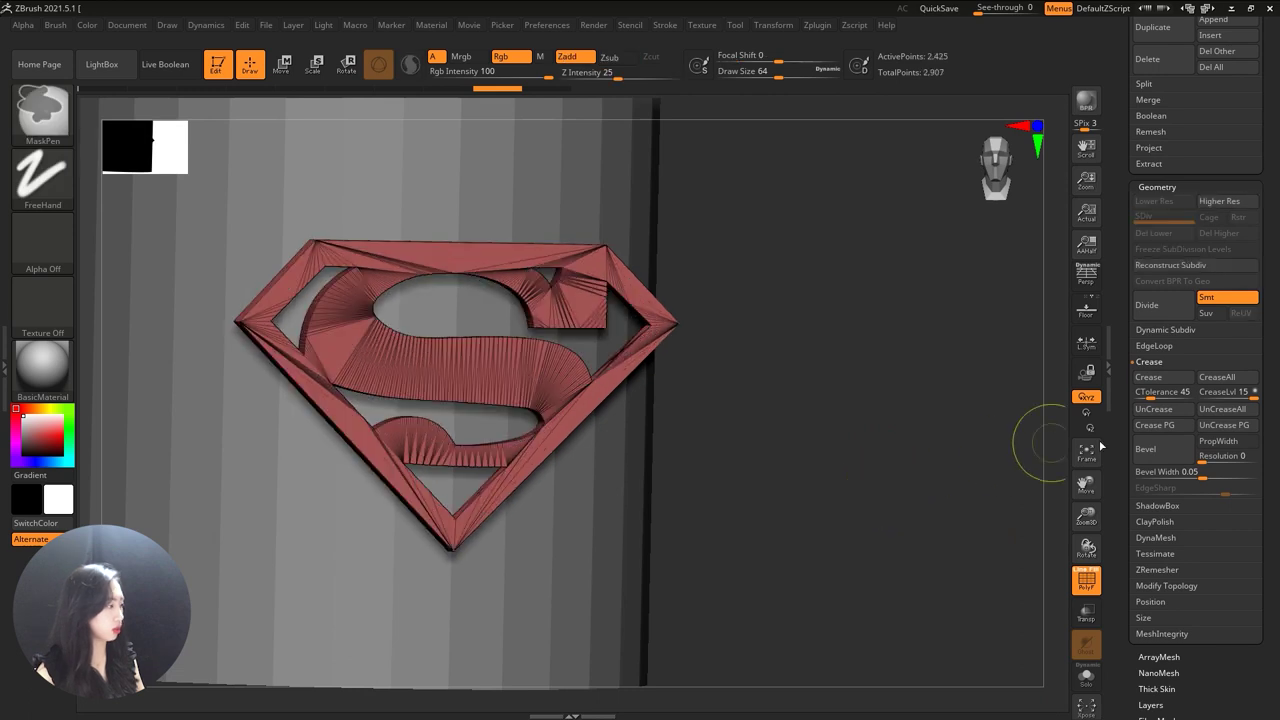
Crease the logo's border edges with Geometry > Crease
left_click(1160, 381)
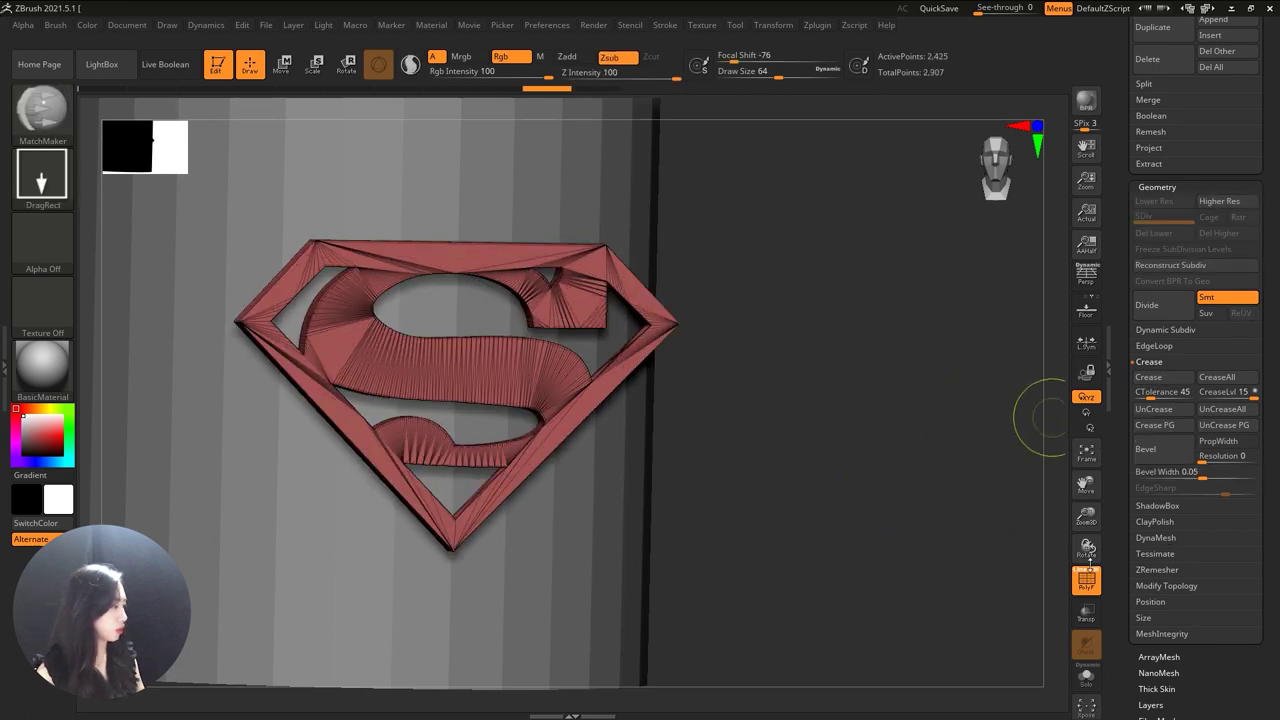
left_click_drag(934, 394, 840, 331)
key("ctrl")
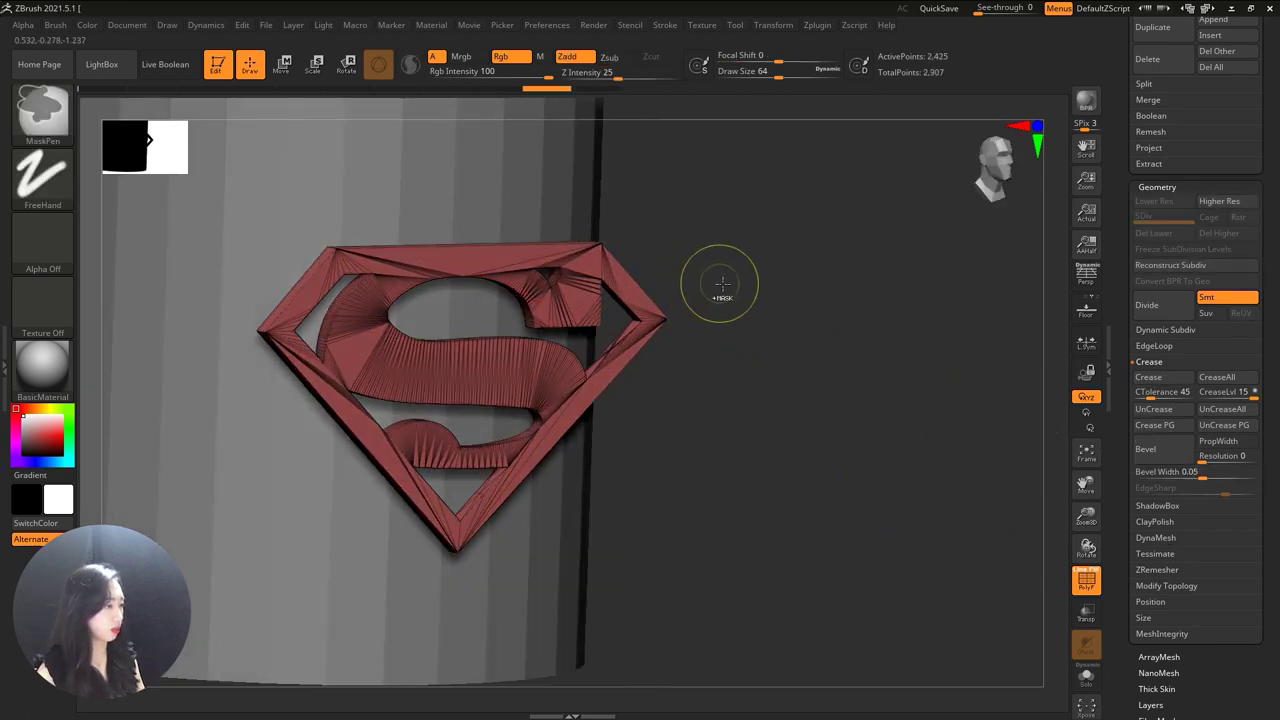
left_click(717, 284, "ctrl")
left_click(754, 286, "ctrl")
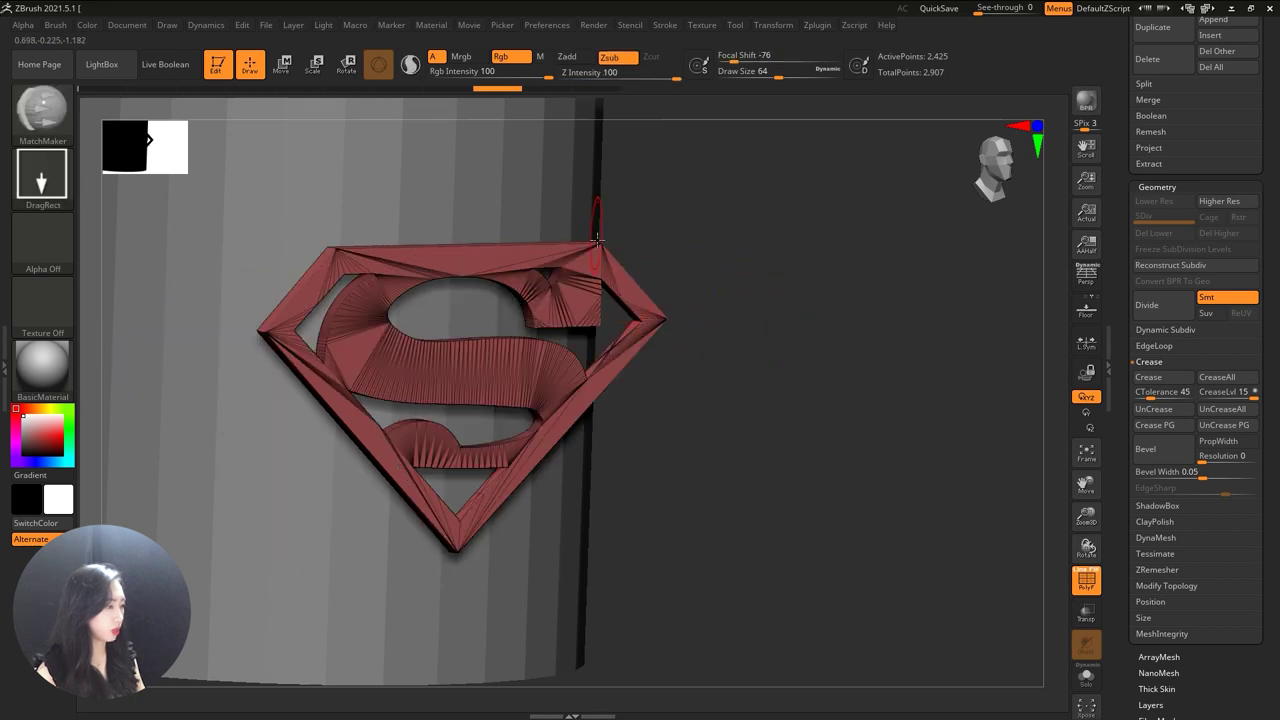
Weld the logo's points, reducing it to 1,199 active points, then subdivide it twice
left_click(1158, 590)
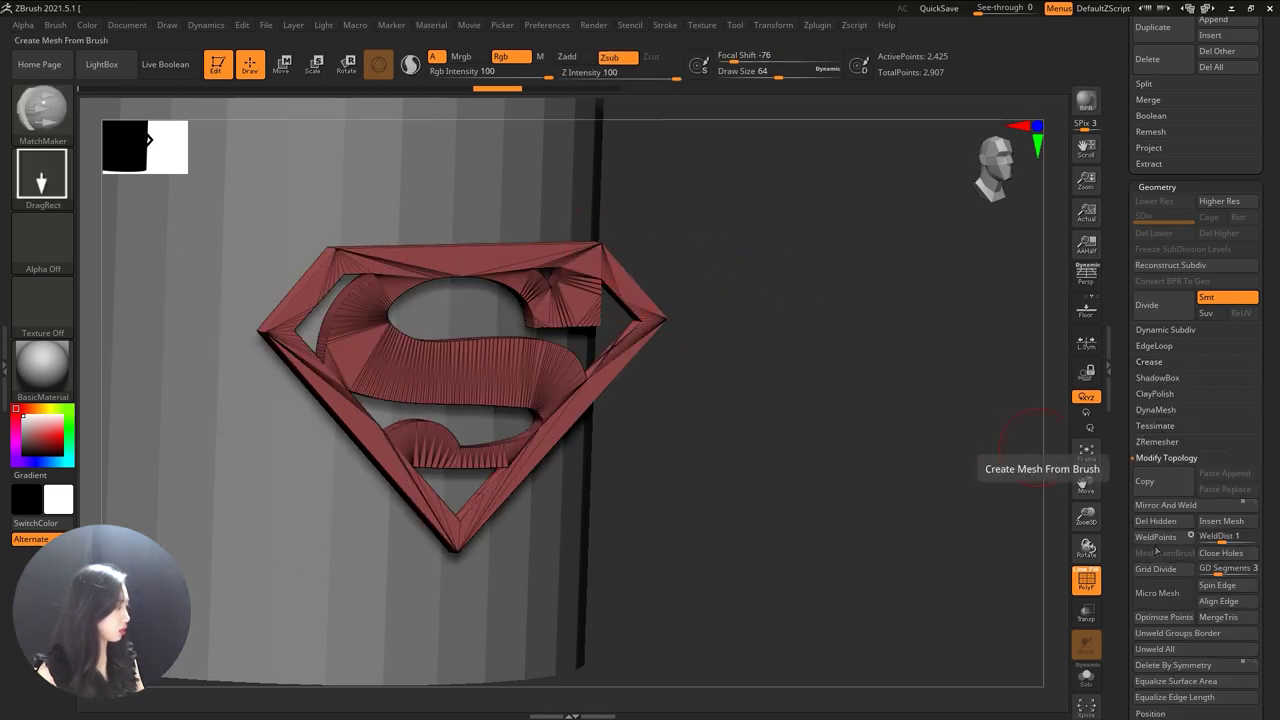
left_click(1134, 539)
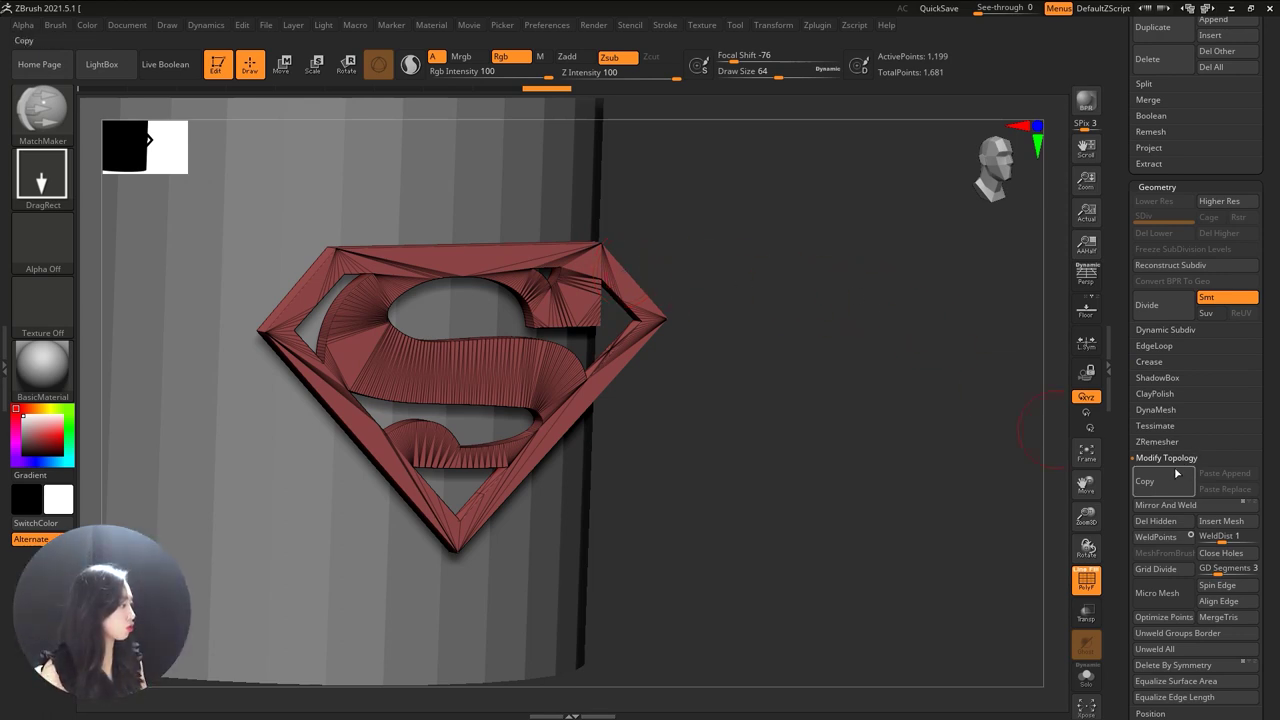
left_click_drag(874, 405, 864, 405)
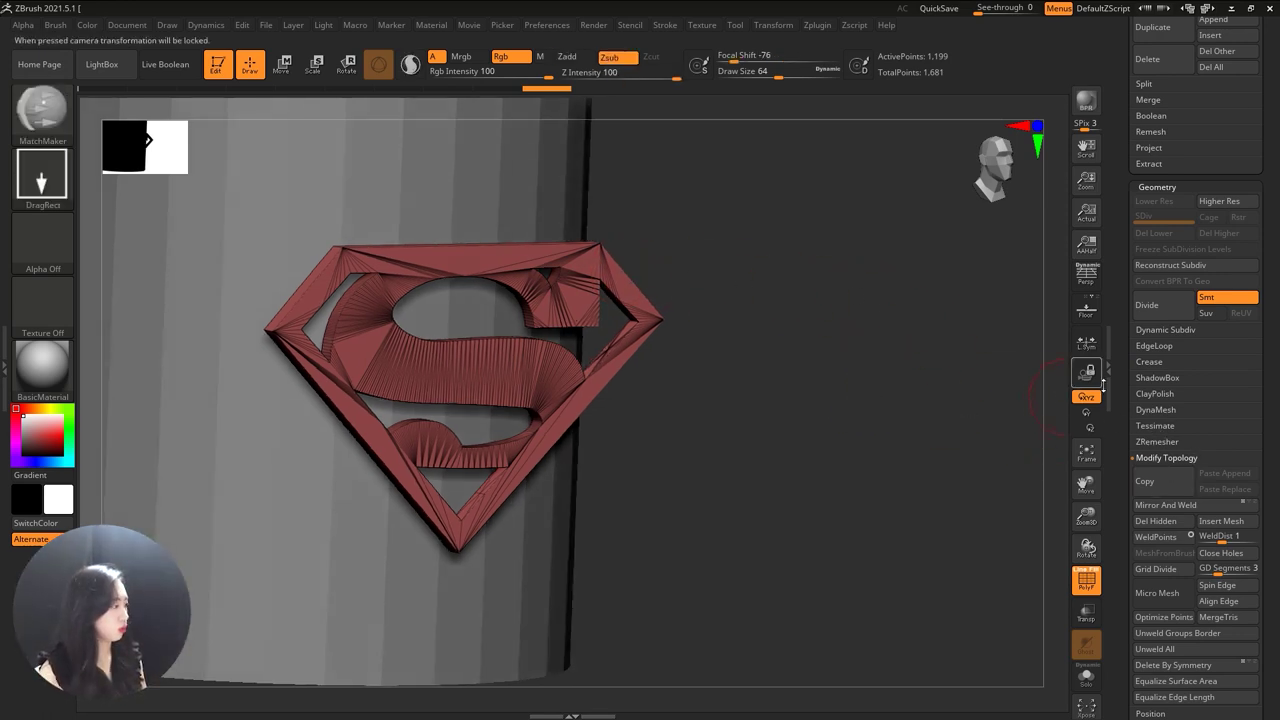
left_click(1150, 362)
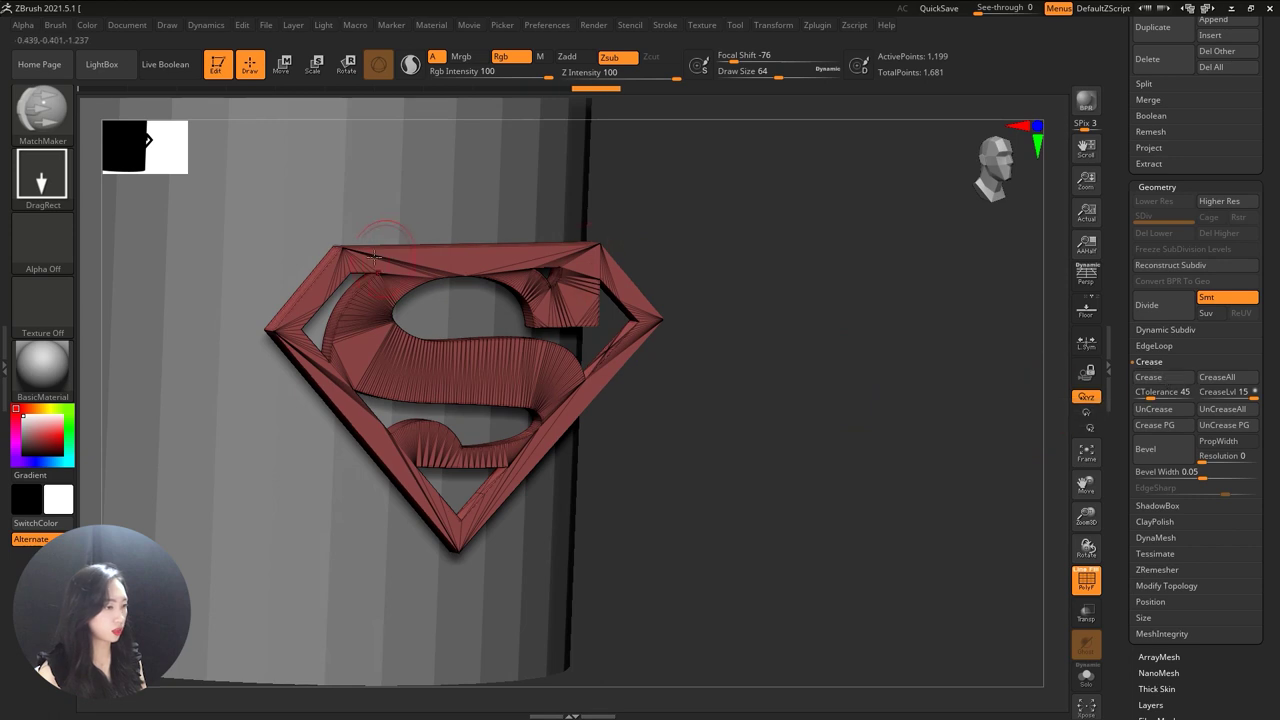
key("ctrl+d")
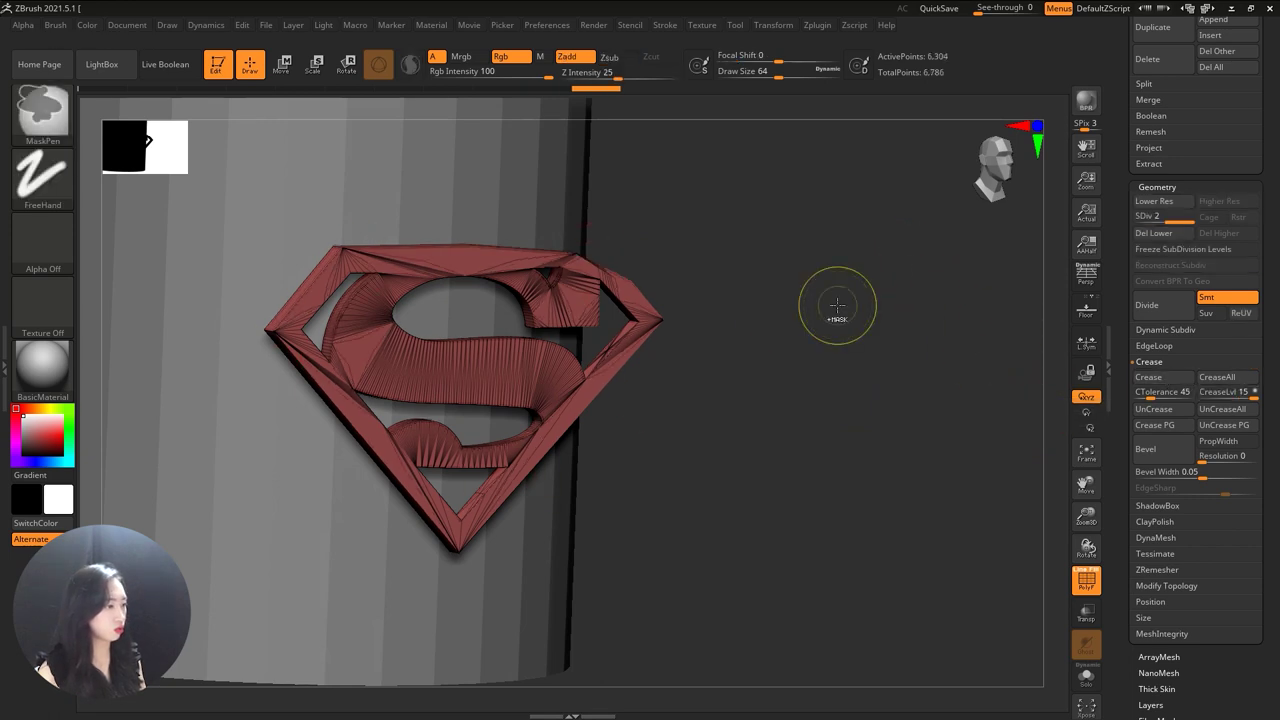
key("ctrl+d")
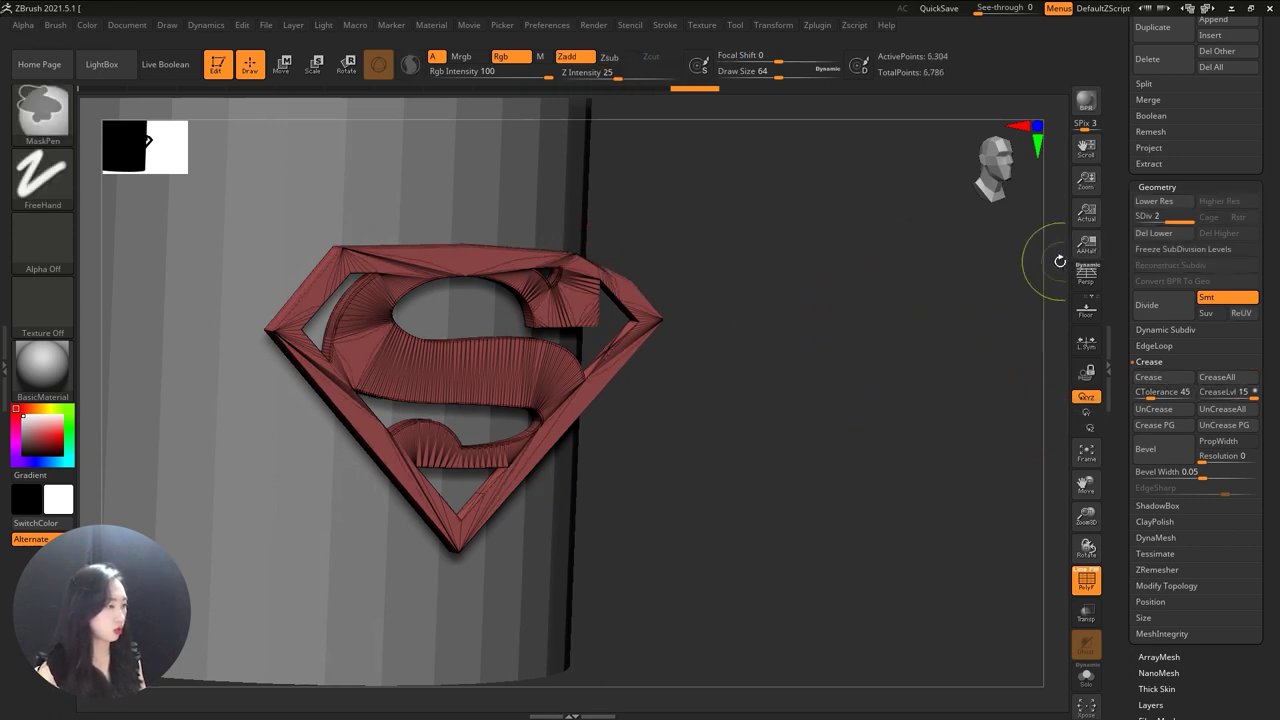
Step down to the lowest subdivision level and inspect the logo's edges up close
mouse_move(794, 314)
left_mouse_down()
mouse_move(789, 363)
mouse_move(894, 480)
left_mouse_up()
key("shift+d")
mouse_move(1011, 229)
left_mouse_down("alt")
mouse_move(960, 408)
mouse_move(695, 333)
left_mouse_up("alt")
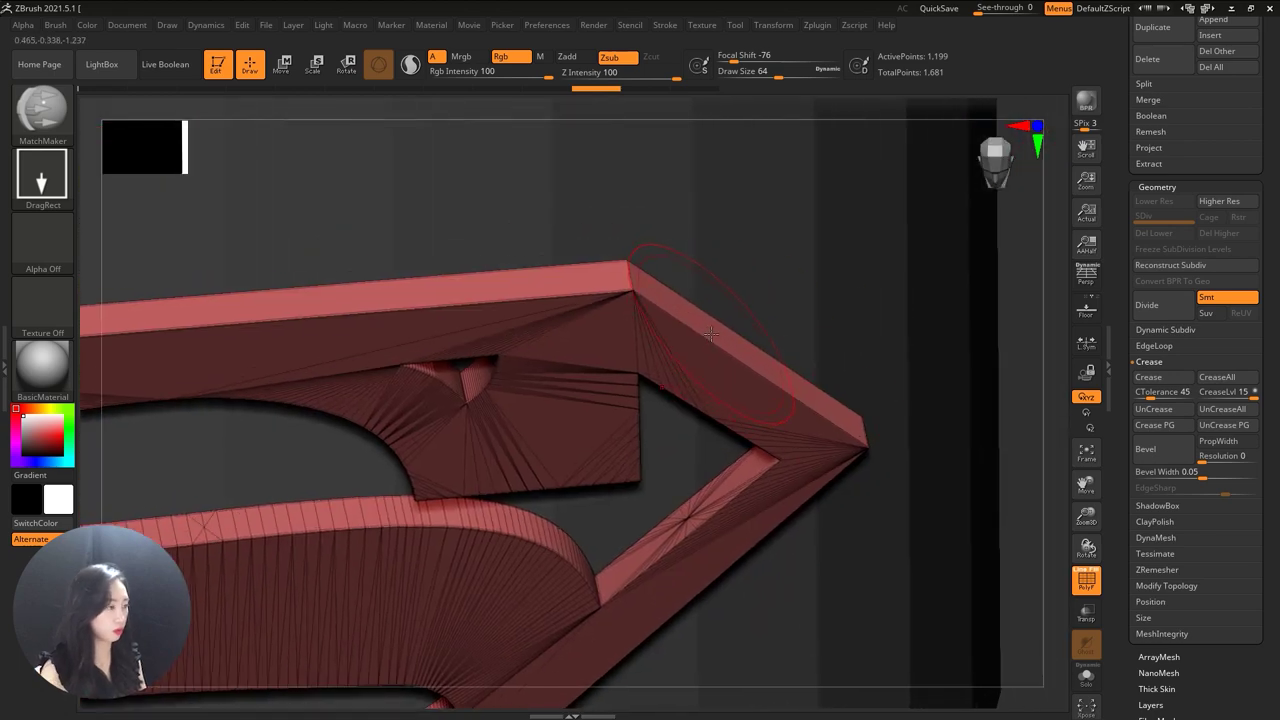
left_click(66, 114)
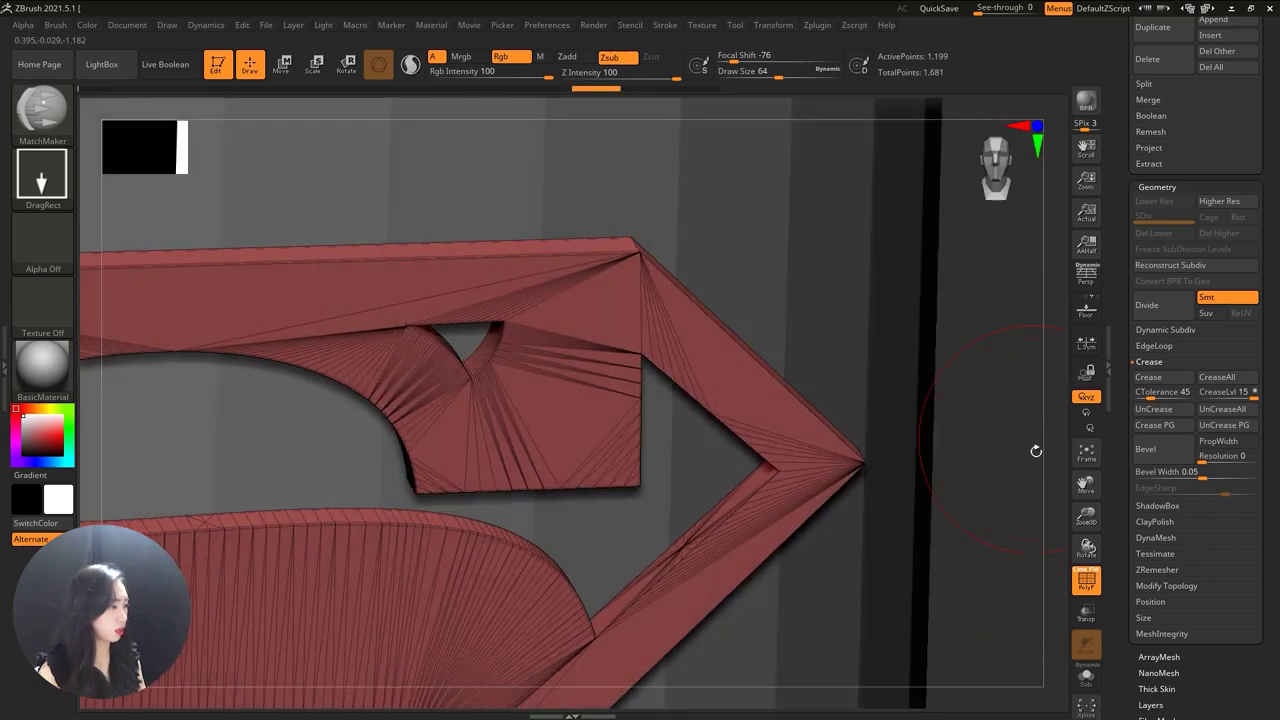
left_click_drag(1034, 449, 1036, 357)
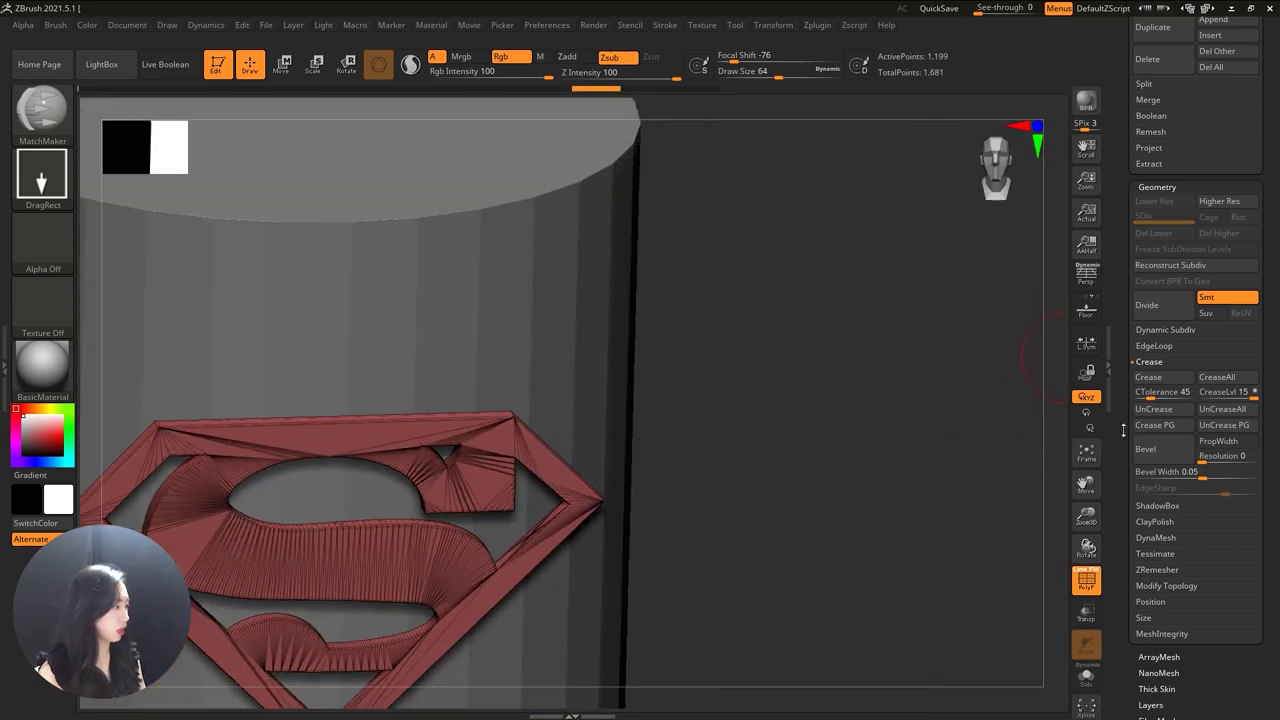
left_click_drag(944, 505, 1034, 445)
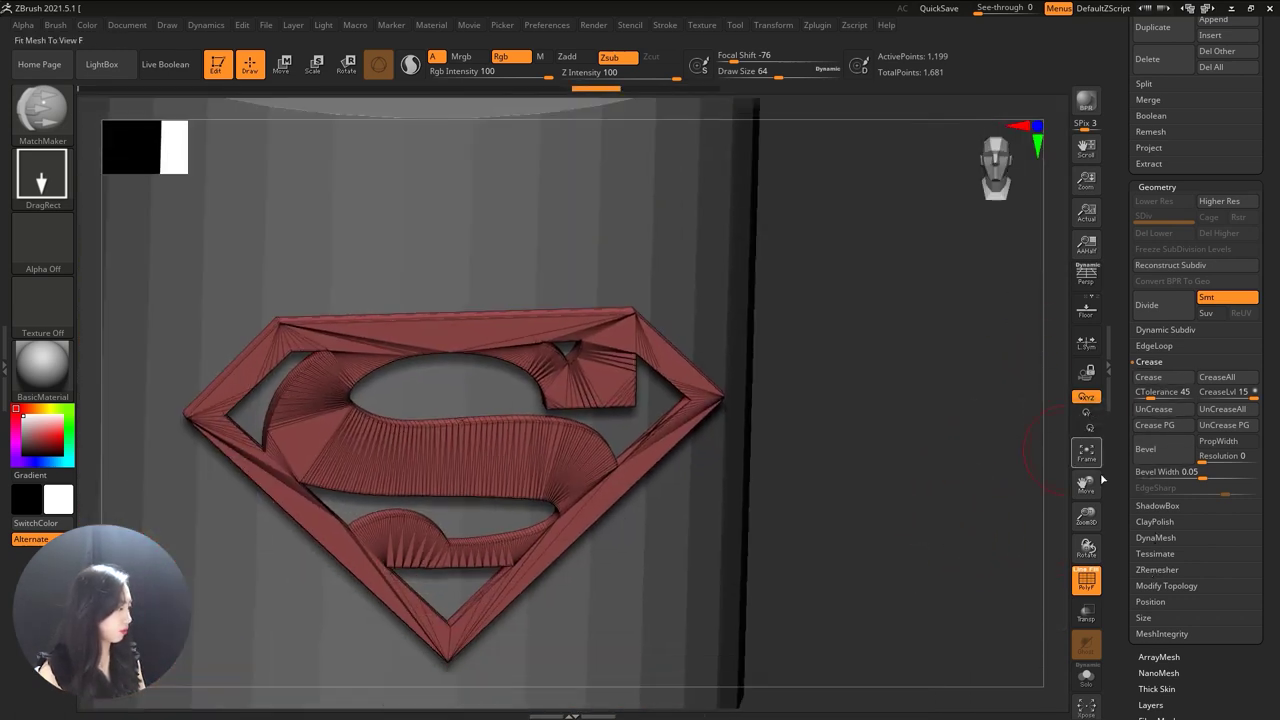
left_click(1166, 585)
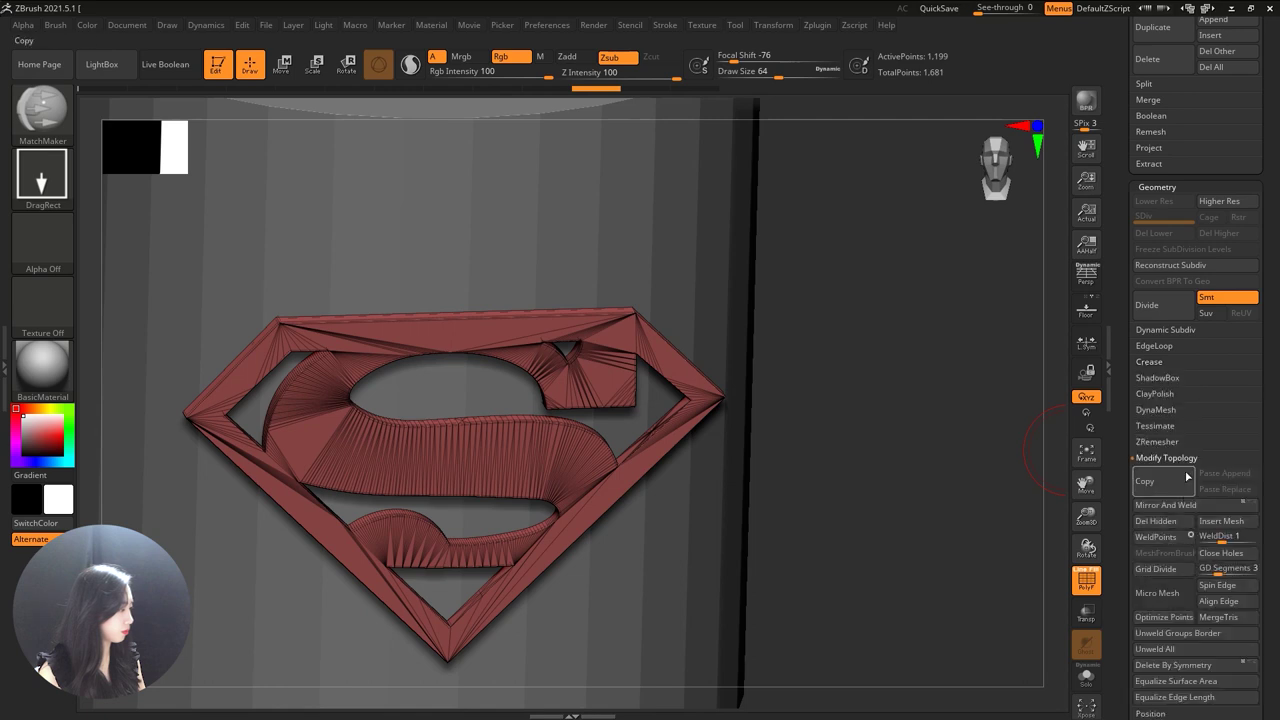
left_click(1157, 412)
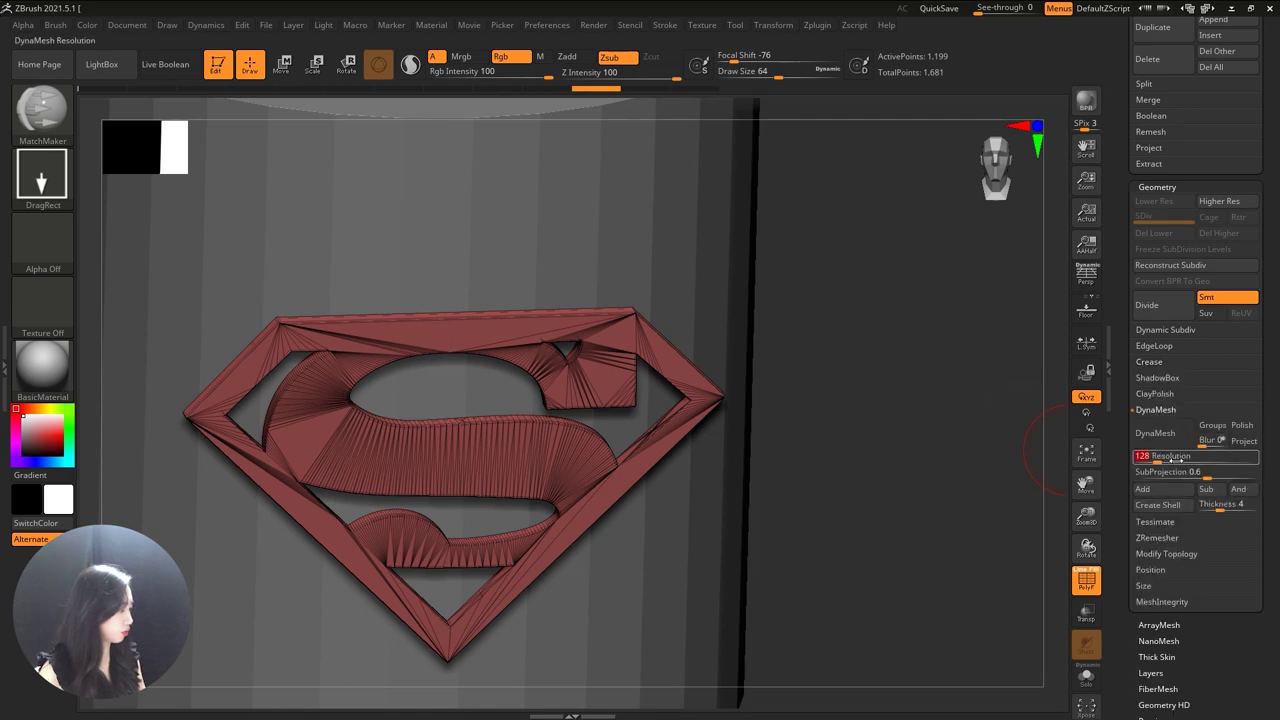
Remesh the logo with DynaMesh at resolution 1024
type("1")
key("Return")
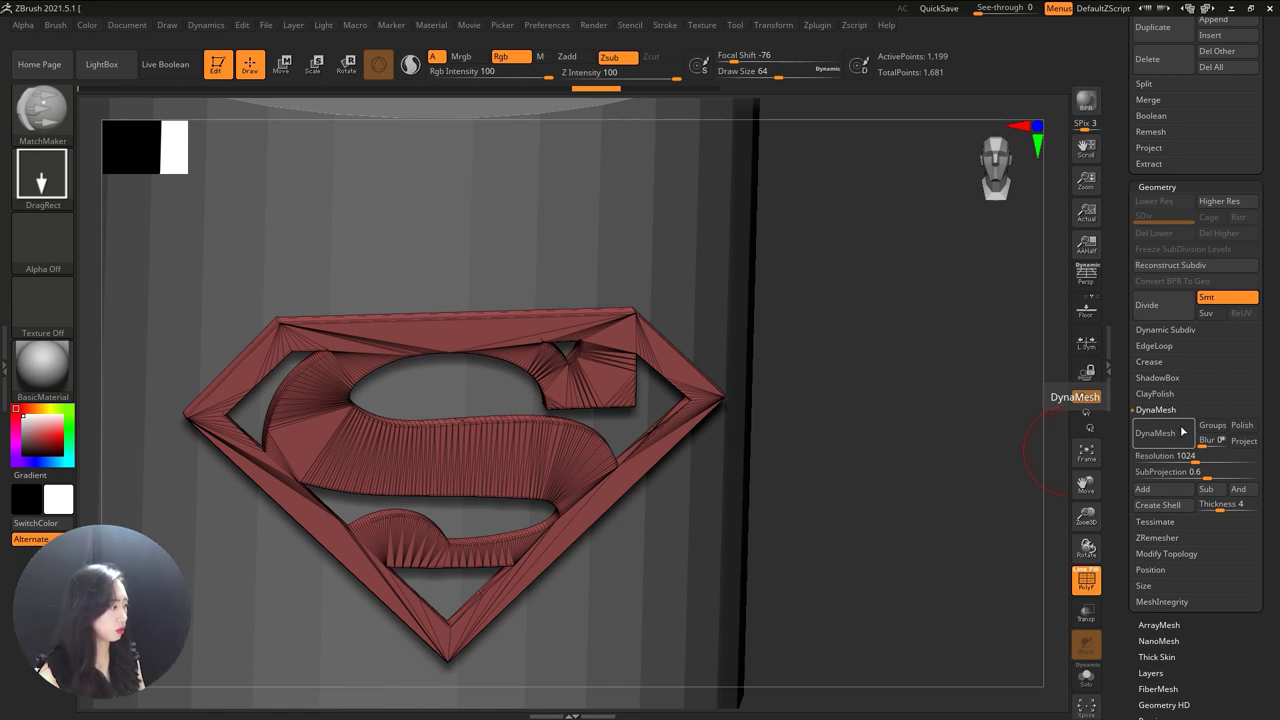
left_click(1168, 437)
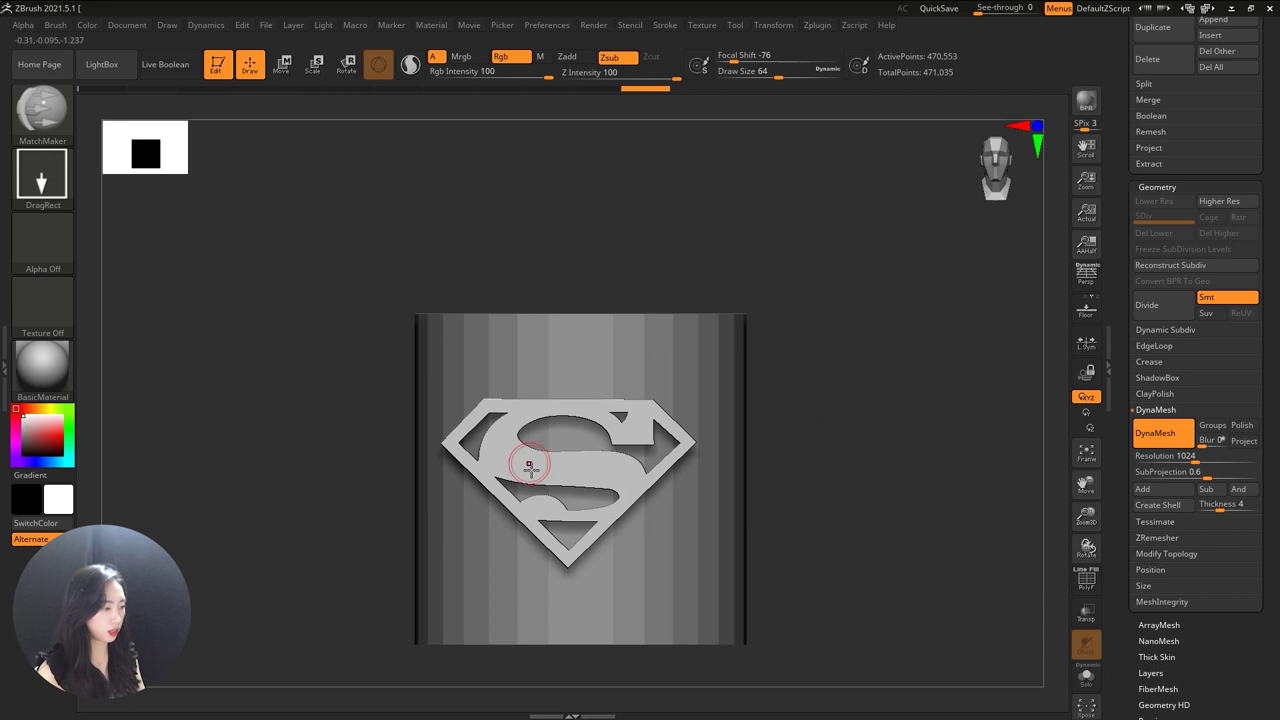
mouse_move(957, 574)
left_mouse_down()
mouse_move(1007, 547)
mouse_move(920, 510)
mouse_move(436, 456)
mouse_move(730, 498)
mouse_move(674, 420)
mouse_move(774, 509)
mouse_move(852, 505)
mouse_move(471, 266)
mouse_move(686, 346)
left_mouse_up()
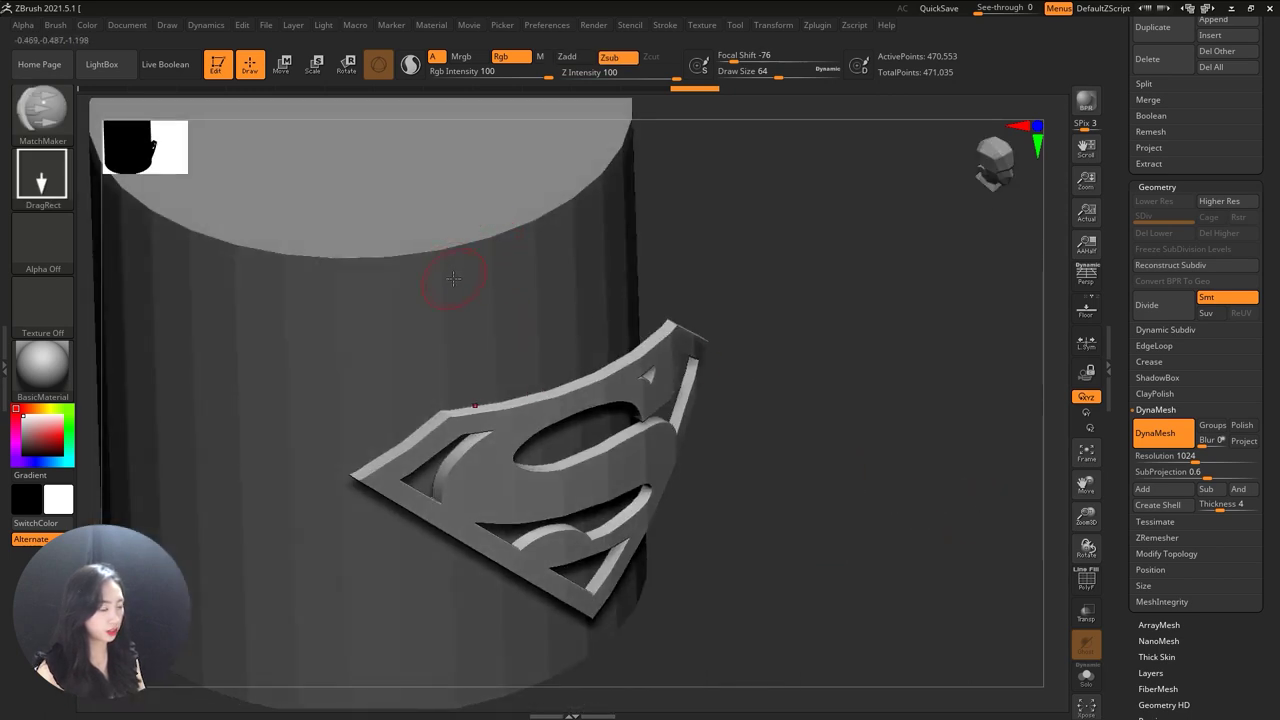
left_click_drag(823, 503, 563, 470)
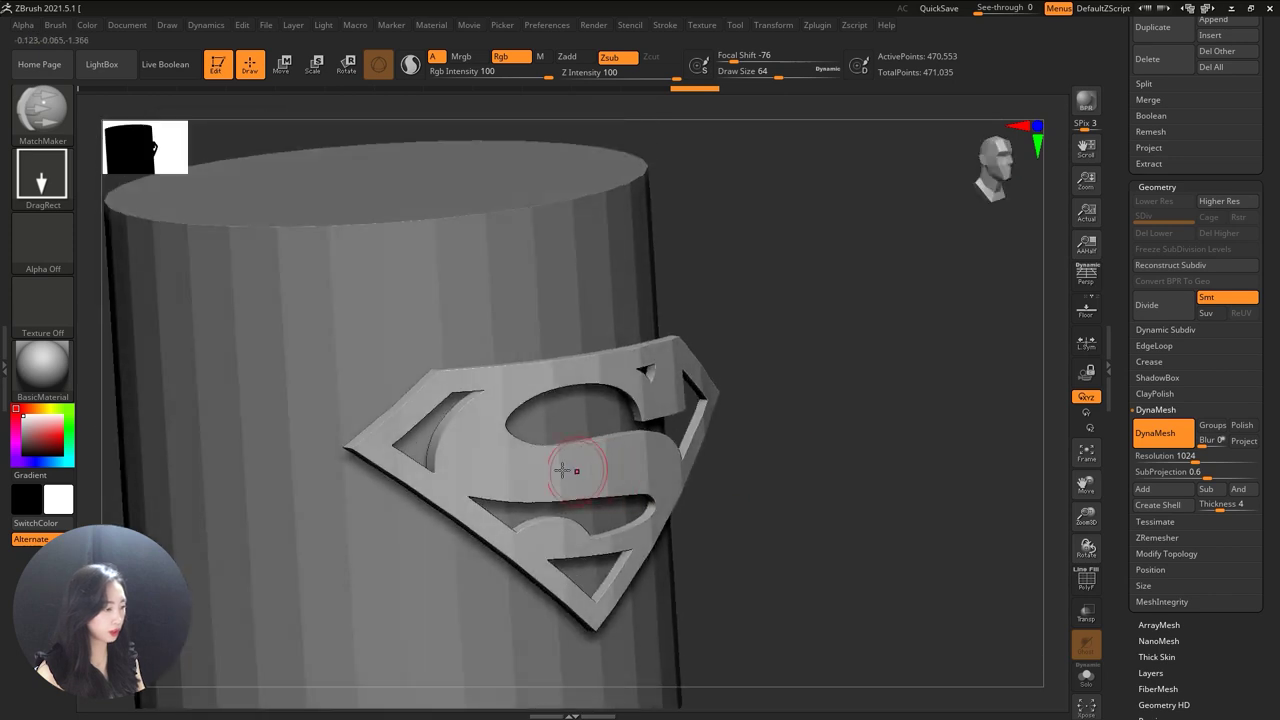
mouse_move(441, 474)
left_mouse_down()
mouse_move(820, 457)
mouse_move(837, 426)
left_mouse_up()
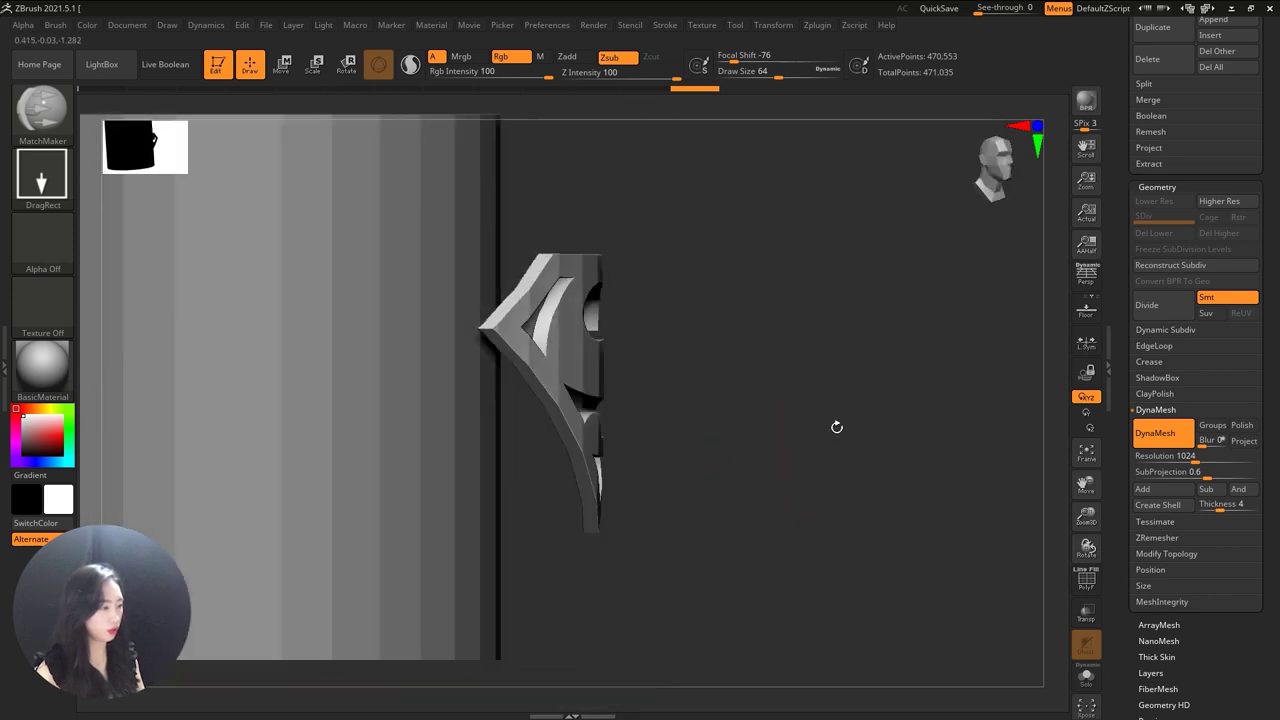
Slide the logo against the cylinder and bend it onto the curved surface with MatchMaker
key("r")
mouse_move(622, 393)
left_mouse_down()
mouse_move(538, 388)
mouse_move(620, 514)
mouse_move(580, 449)
mouse_move(826, 449)
mouse_move(707, 492)
mouse_move(749, 523)
mouse_move(803, 514)
mouse_move(738, 451)
mouse_move(766, 423)
mouse_move(814, 423)
mouse_move(780, 373)
mouse_move(777, 434)
mouse_move(914, 423)
left_mouse_up()
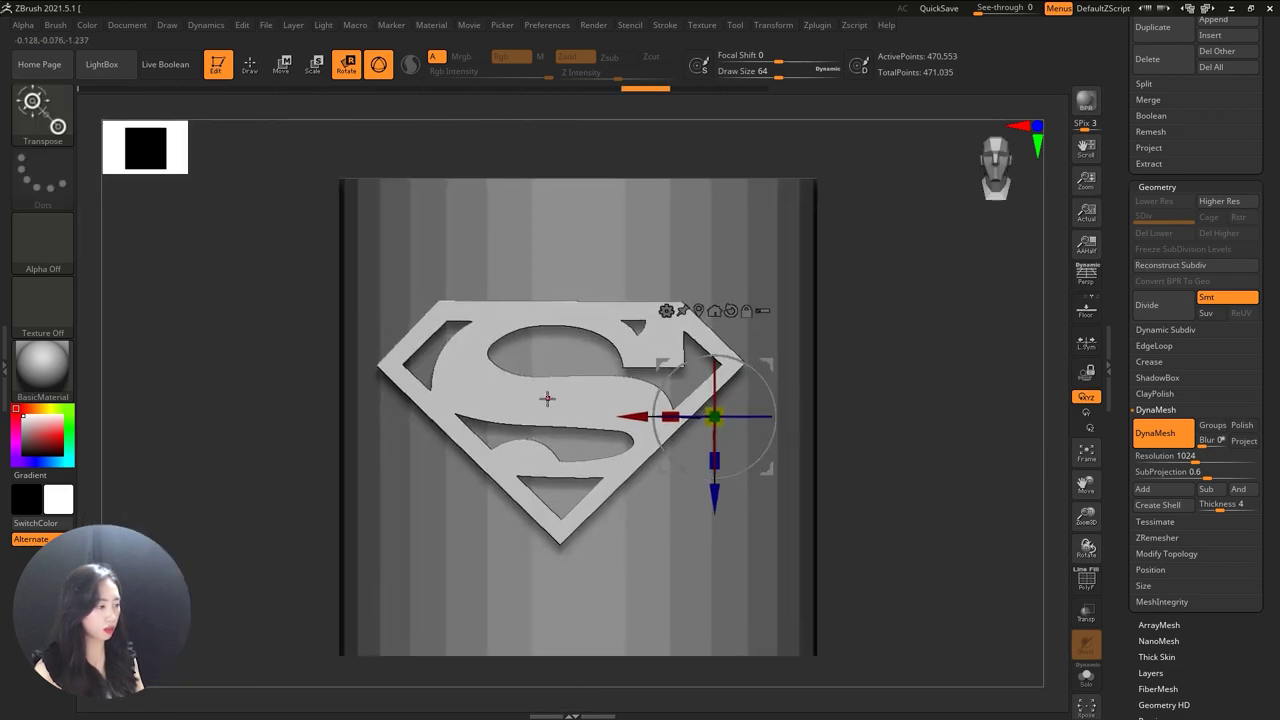
key("q")
mouse_move(577, 420)
left_mouse_down()
mouse_move(914, 491)
mouse_move(932, 409)
mouse_move(1022, 474)
mouse_move(716, 431)
left_mouse_up()
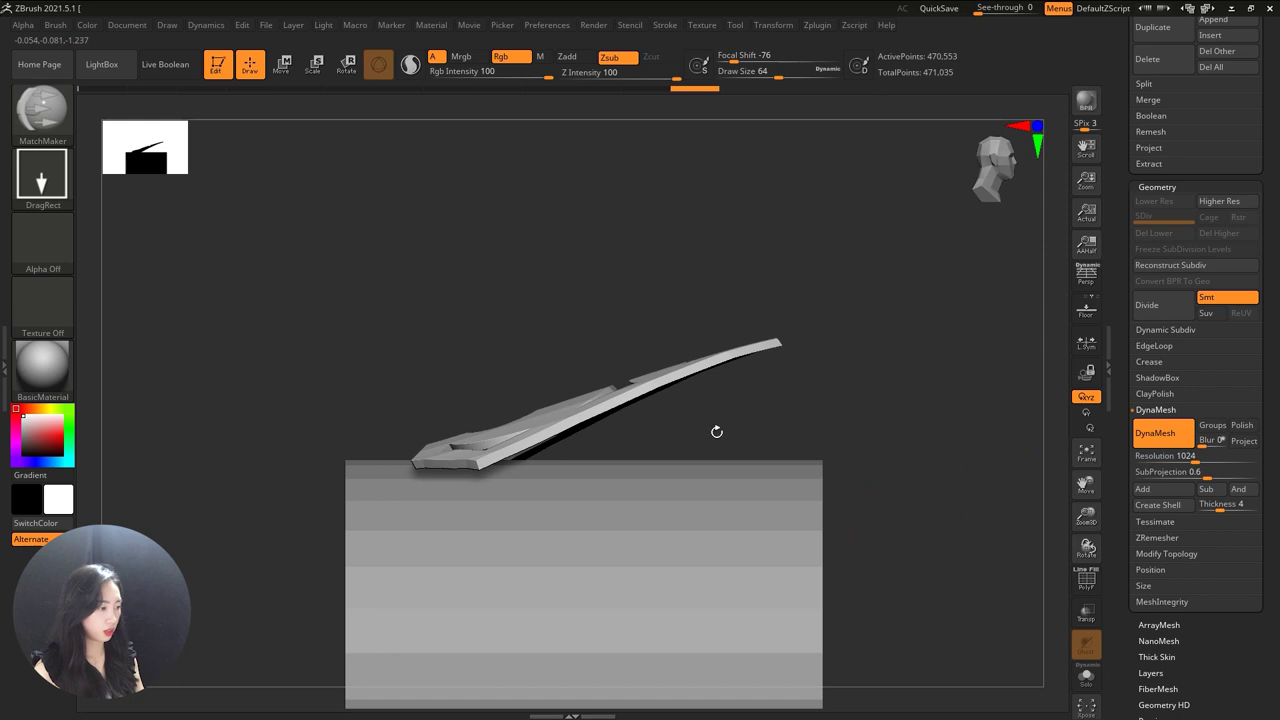
Orbit around the cylinder to check the logo's profile, ending in a front view
mouse_move(886, 381)
left_mouse_down("alt")
mouse_move(863, 365)
mouse_move(791, 408)
left_mouse_up("alt")
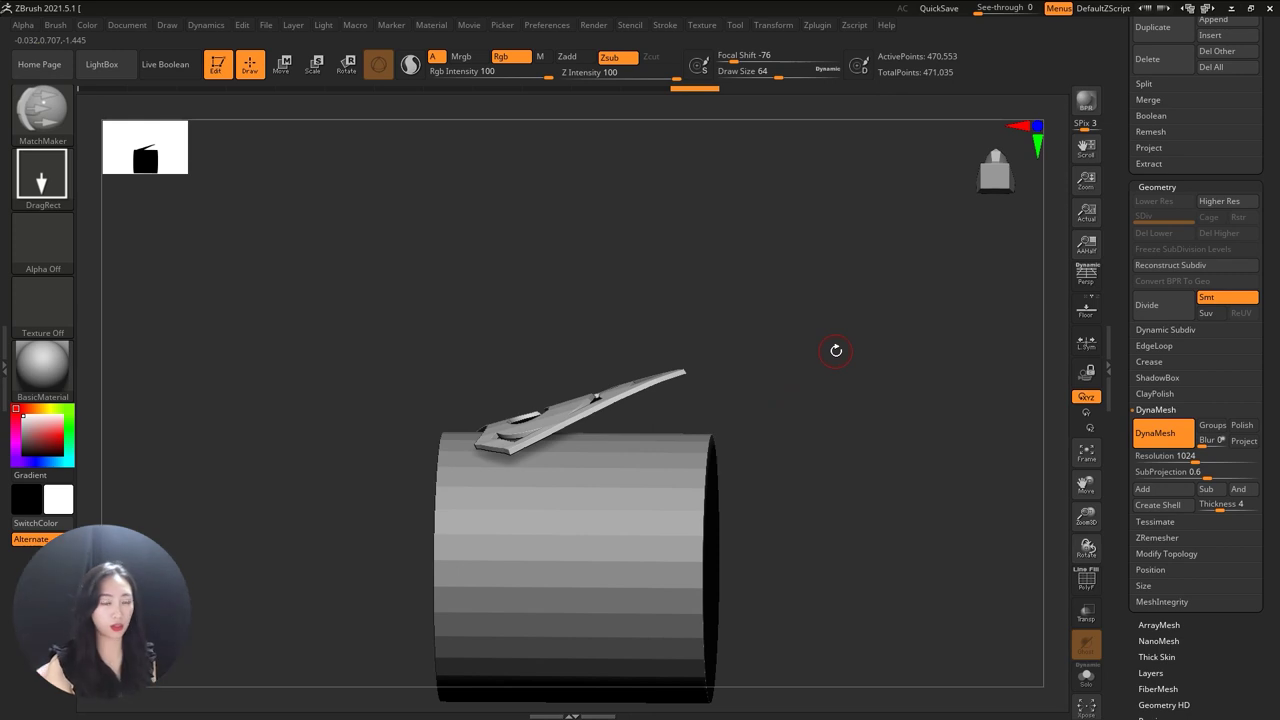
key("super")
mouse_move(831, 394)
left_mouse_down()
mouse_move(797, 460)
mouse_move(834, 491)
mouse_move(789, 400)
mouse_move(846, 389)
mouse_move(766, 417)
left_mouse_up()
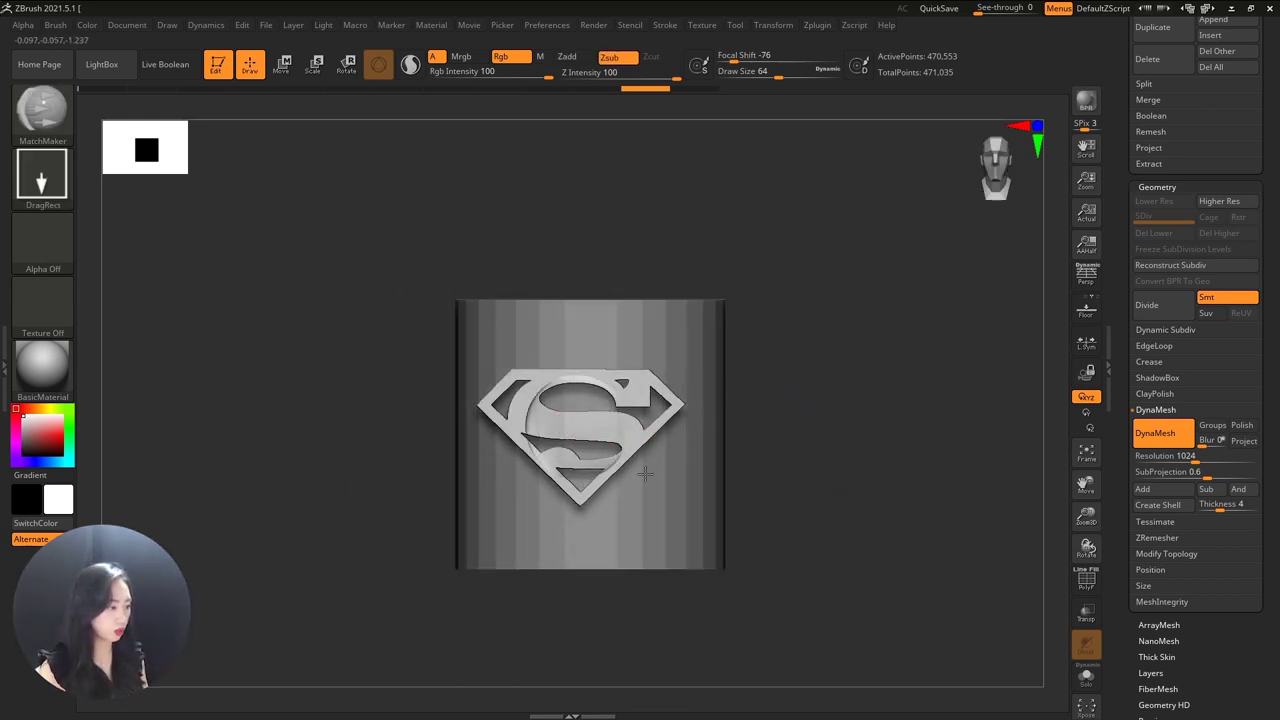
left_click_drag(857, 486, 959, 457)
left_click_drag(919, 461, 862, 350, "shift")
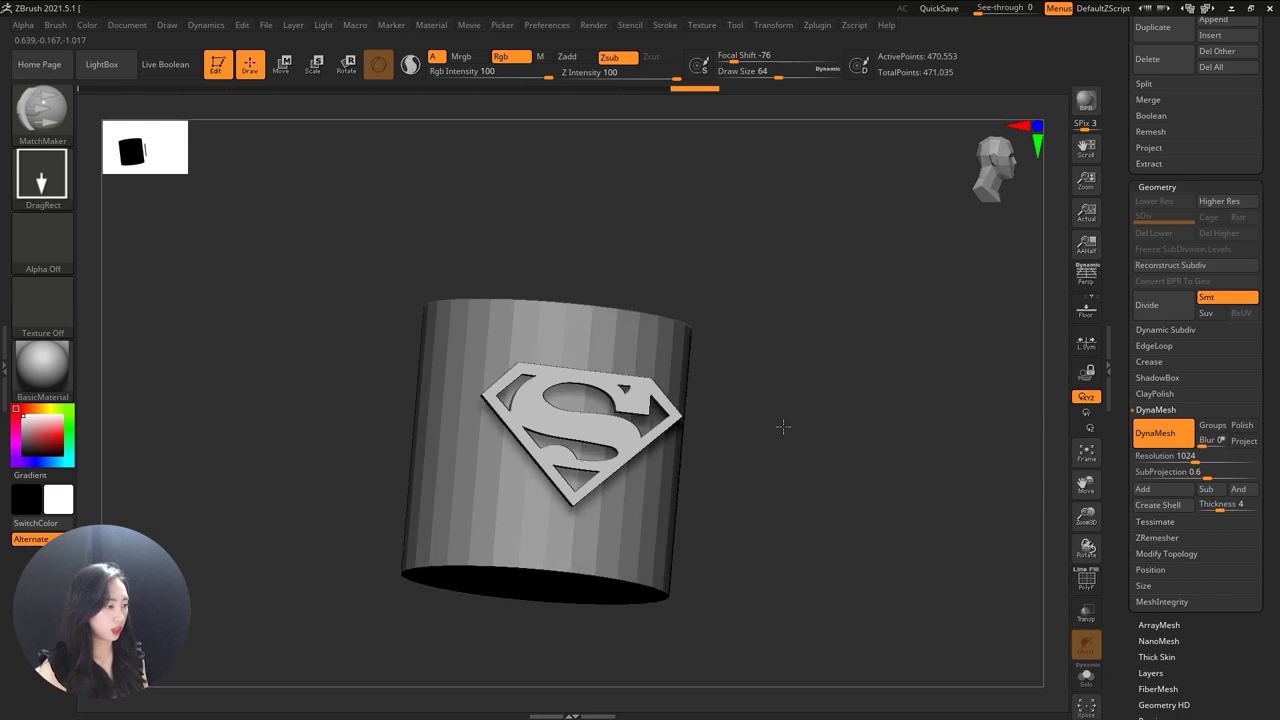
Switch to the muscular character tool with teeth, body, pants and shoes subtools
scroll(1139, 95, "up", 10)
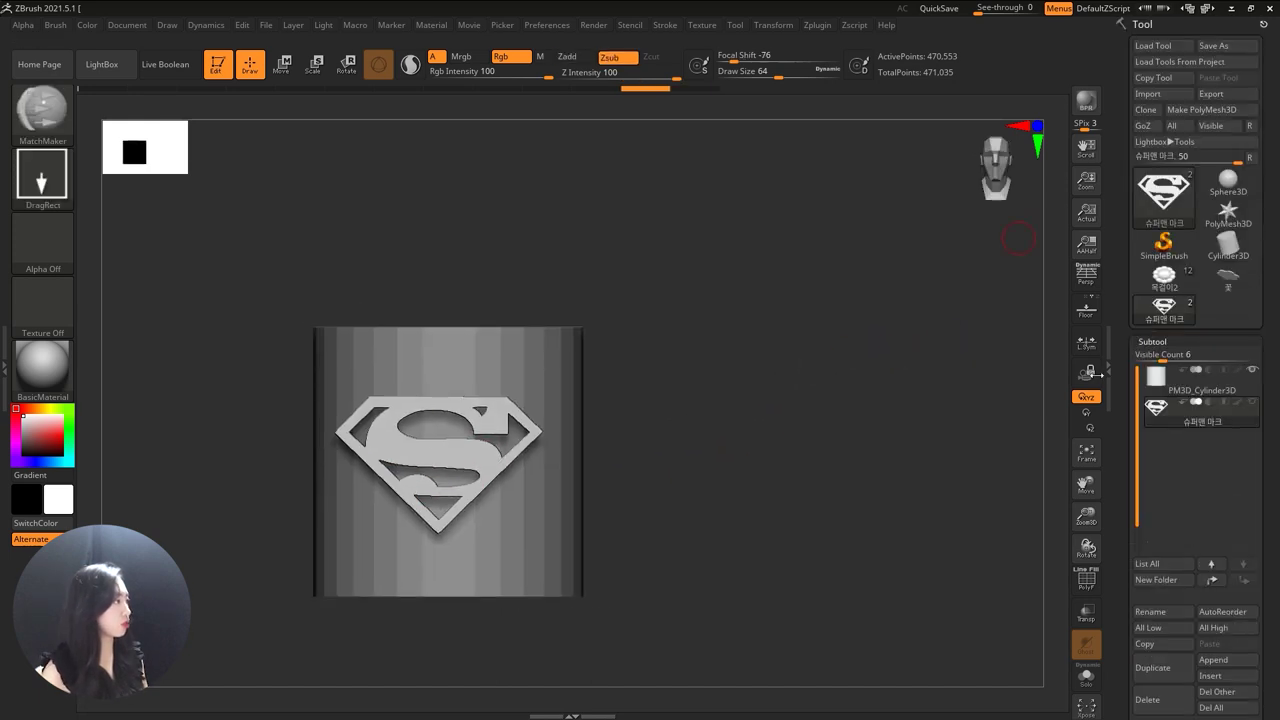
left_click(1152, 45)
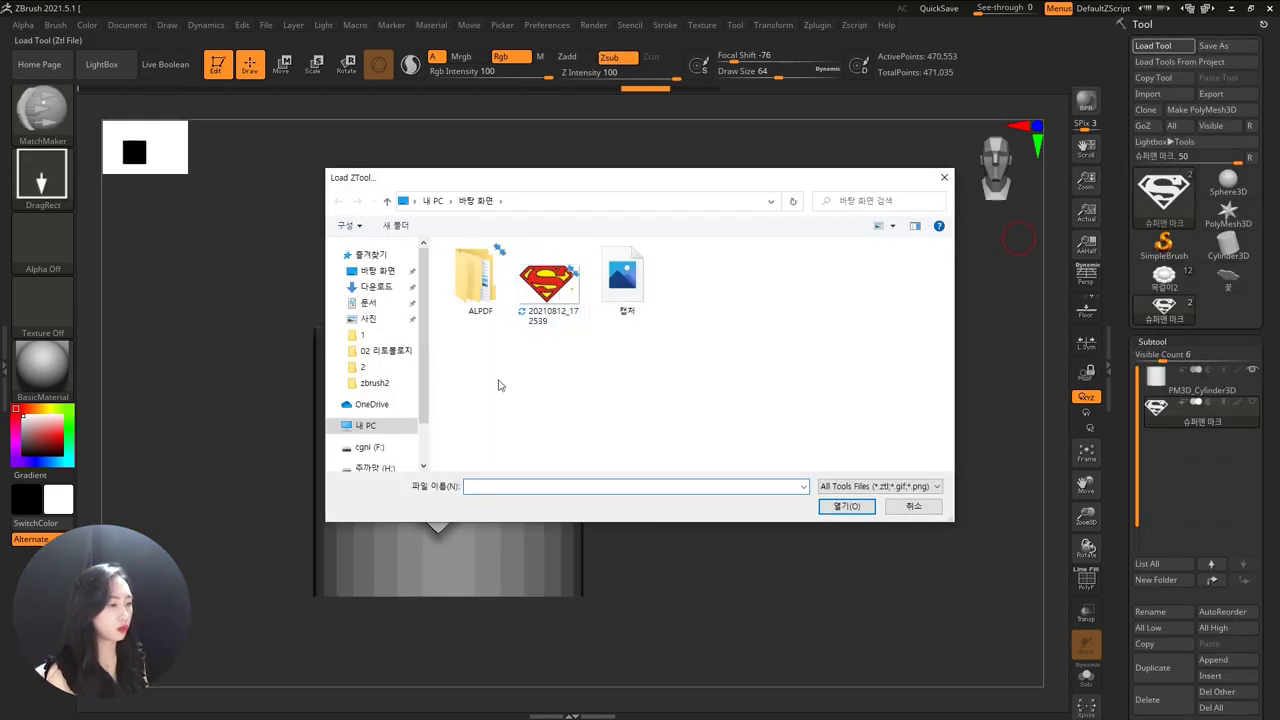
key("Escape")
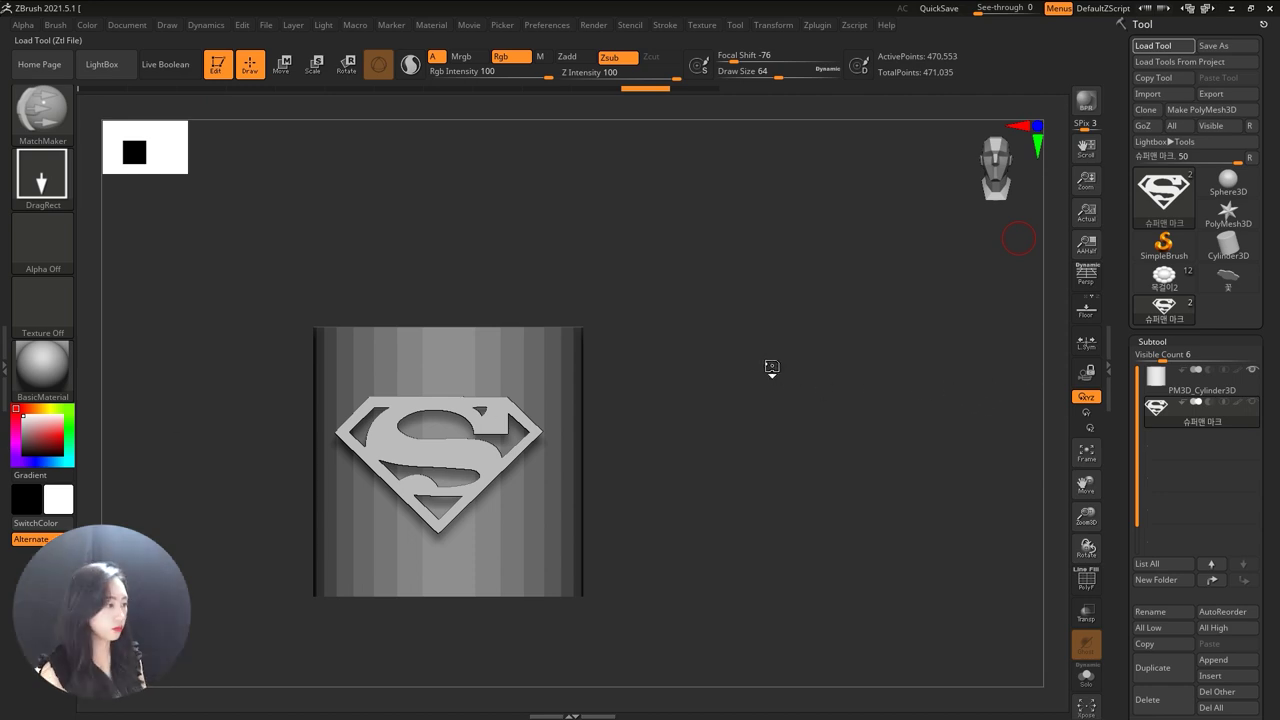
mouse_move(606, 410)
left_mouse_down("alt")
mouse_move(629, 443)
mouse_move(814, 543)
left_mouse_up("alt")
key("ctrl+d")
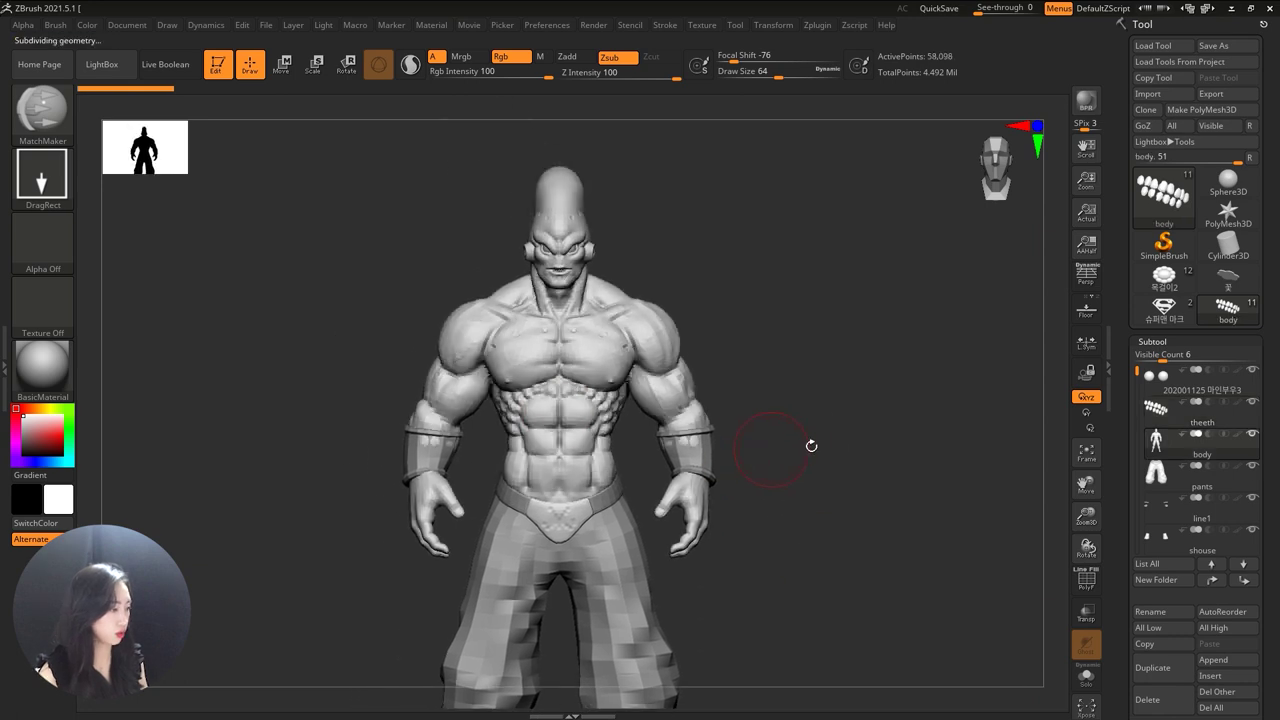
Copy the logo subtool and paste it into the character as subtool 슈퍼맨 마크1
left_click(620, 568, "alt")
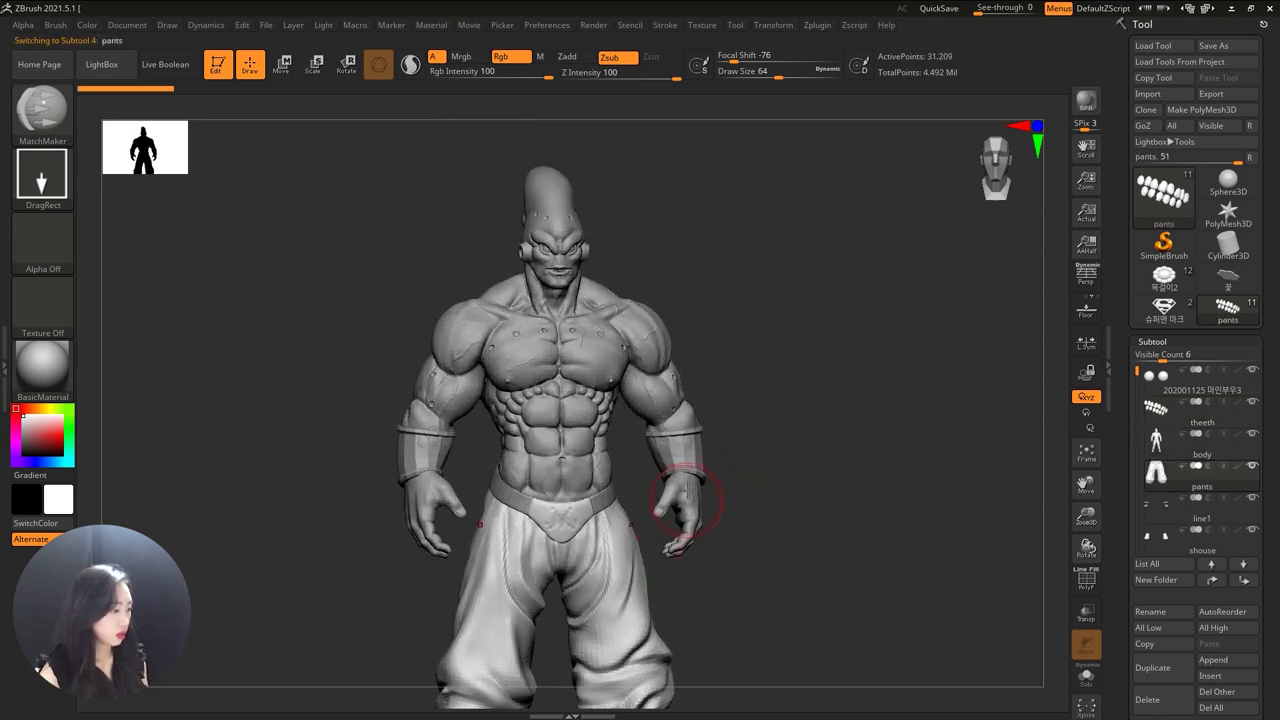
left_click(711, 421, "alt")
mouse_move(837, 303)
left_mouse_down()
mouse_move(914, 303)
mouse_move(623, 409)
left_mouse_up()
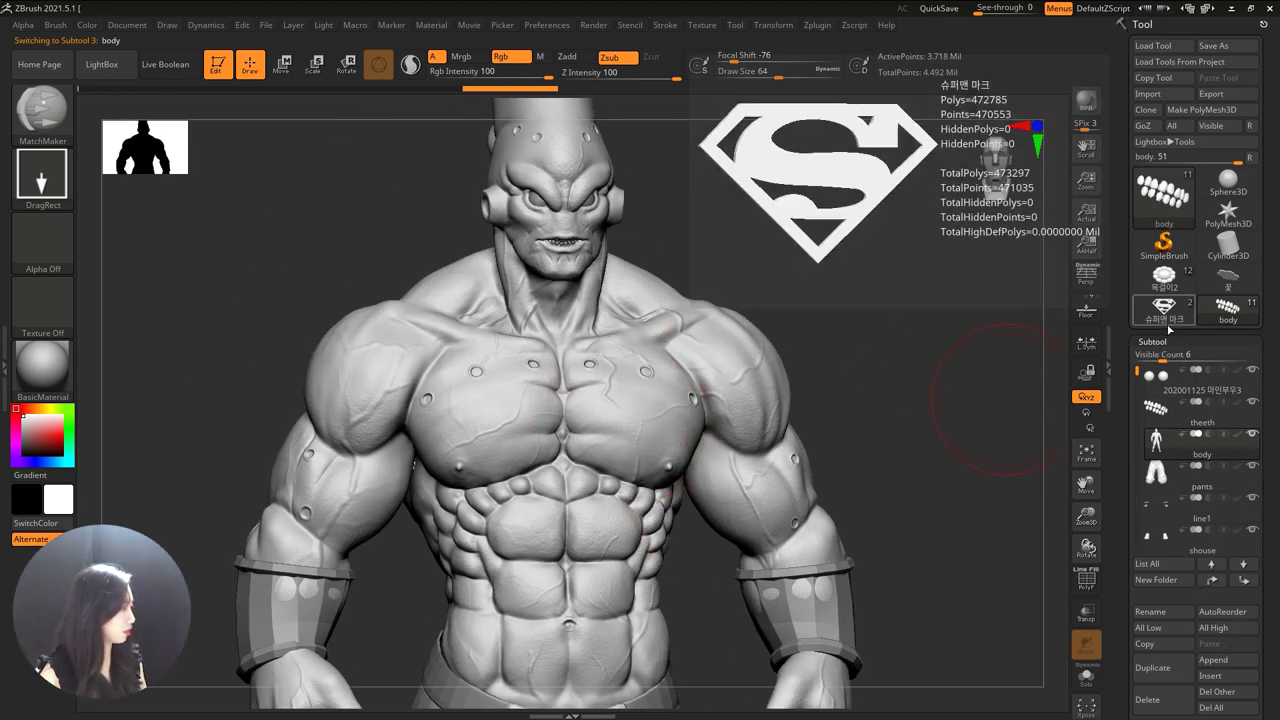
left_click(1166, 312)
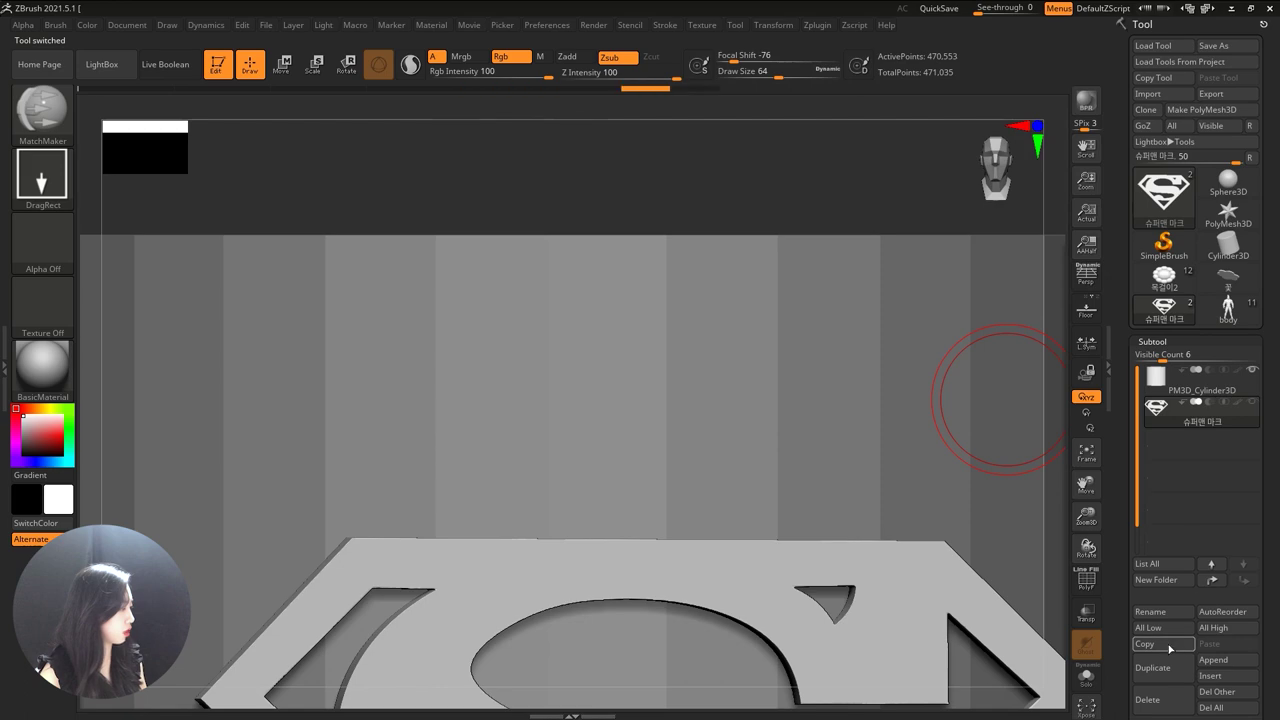
left_click(1228, 310)
left_click(1215, 646)
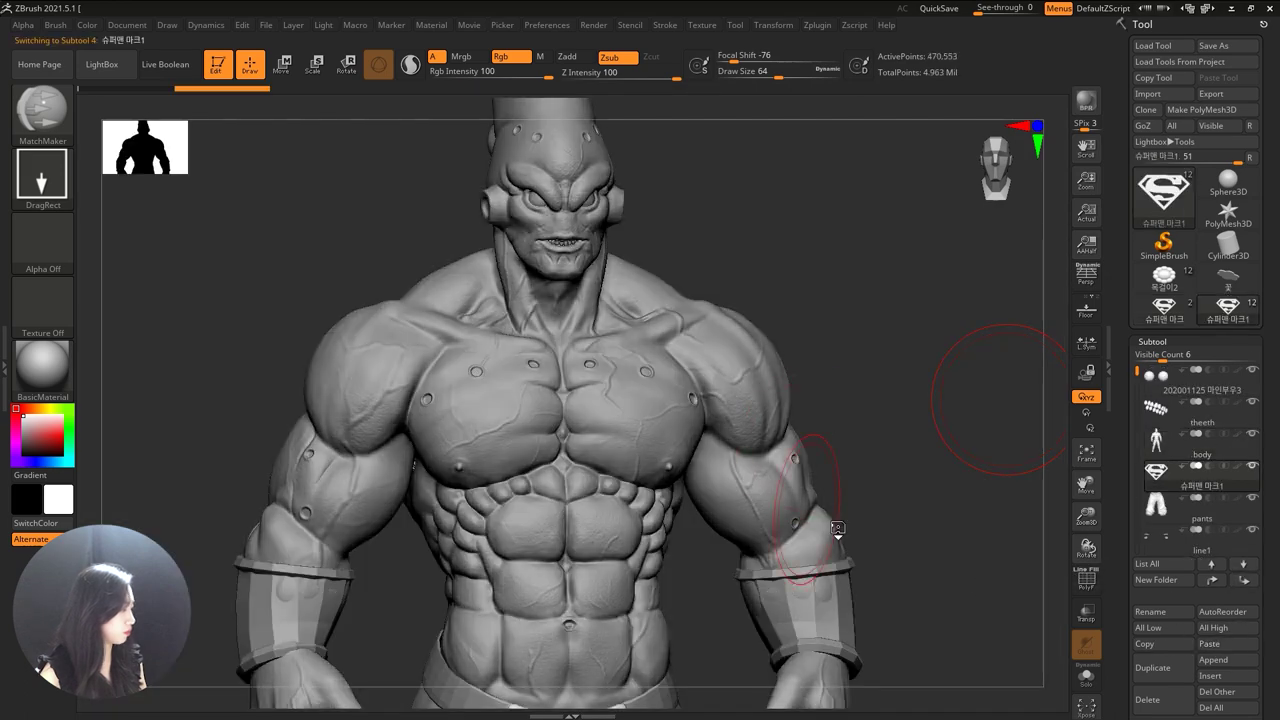
key("f")
left_click_drag(874, 323, 733, 371)
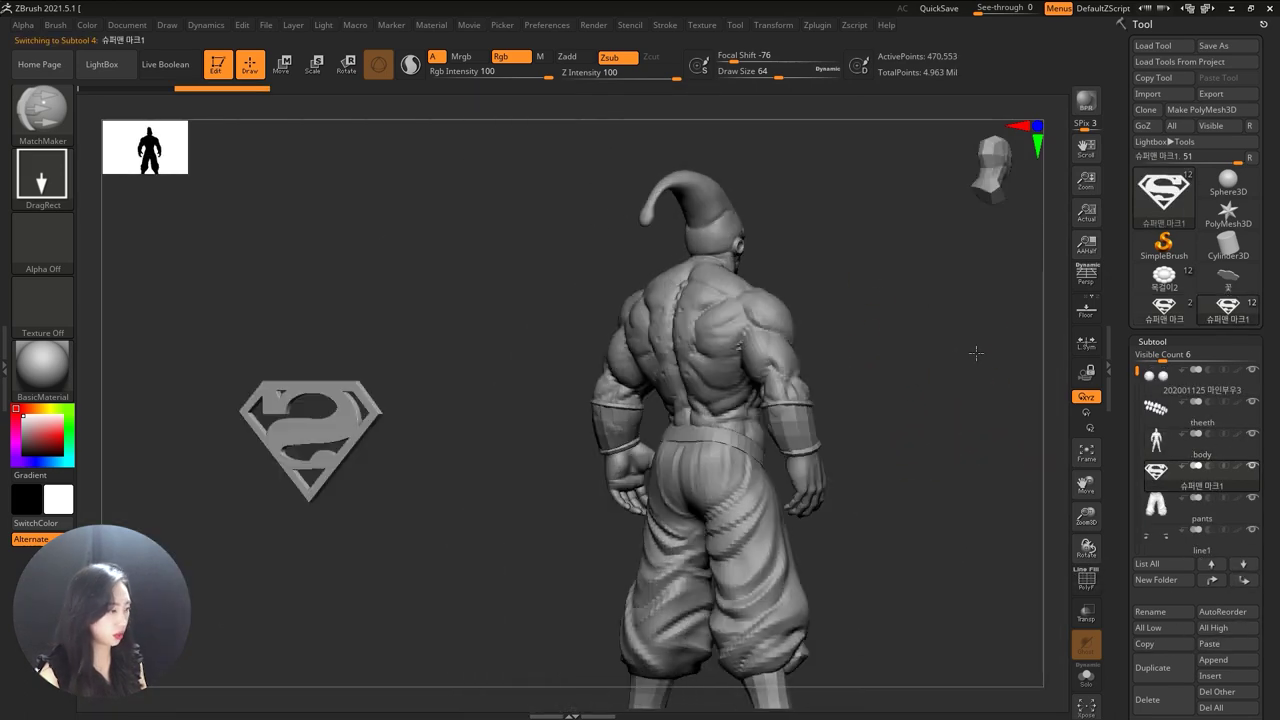
key("r")
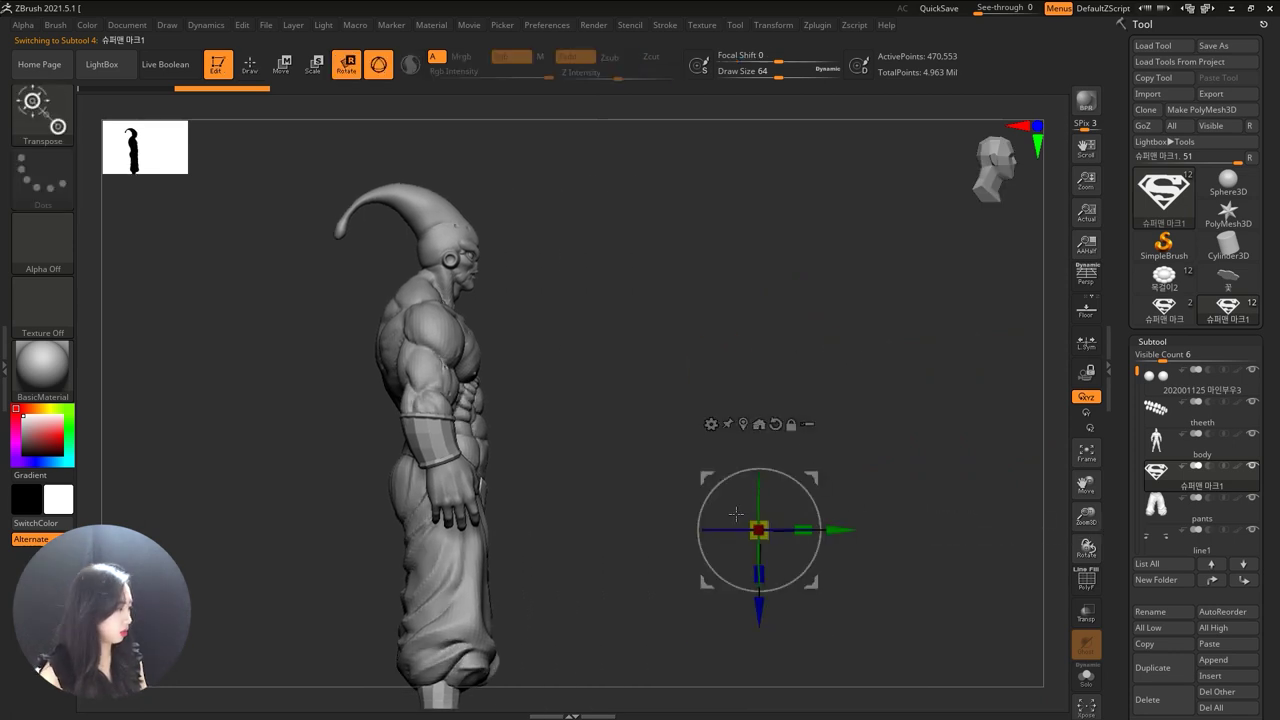
Show the logo alongside the character and place the transform handles on it
left_click_drag(700, 466, 869, 466)
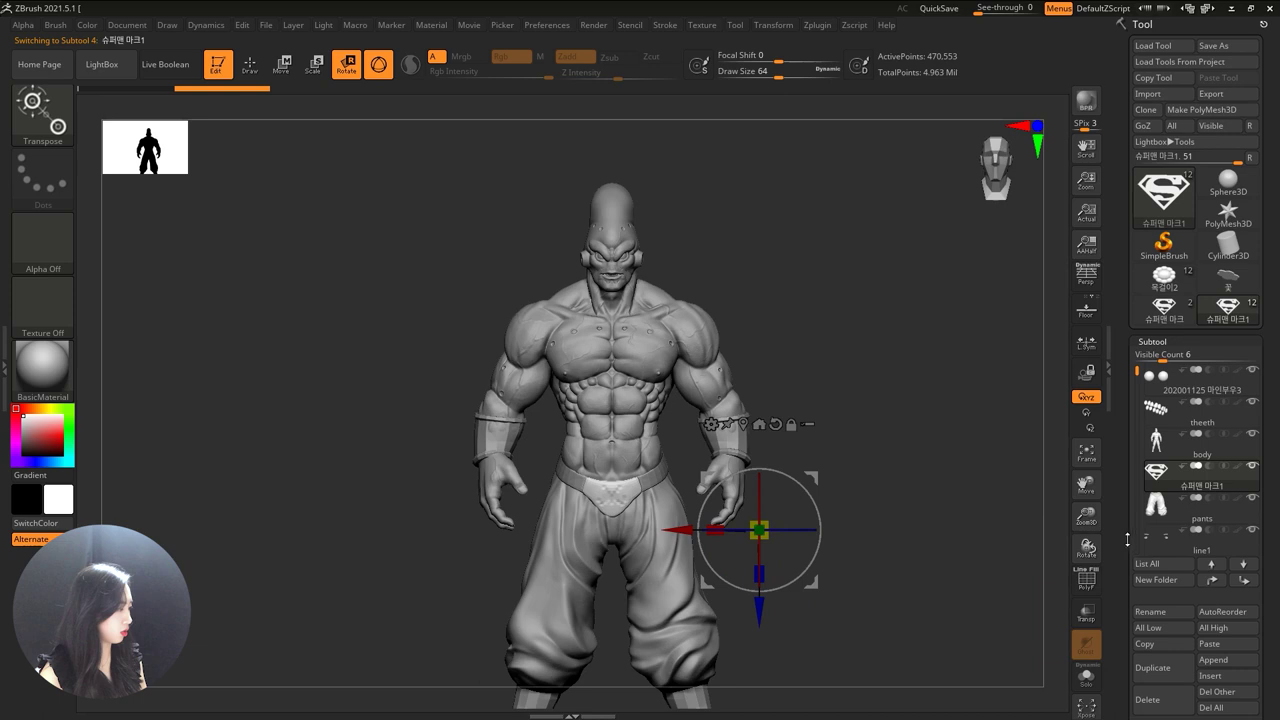
left_click_drag(1127, 540, 1111, 336)
left_click(1162, 452)
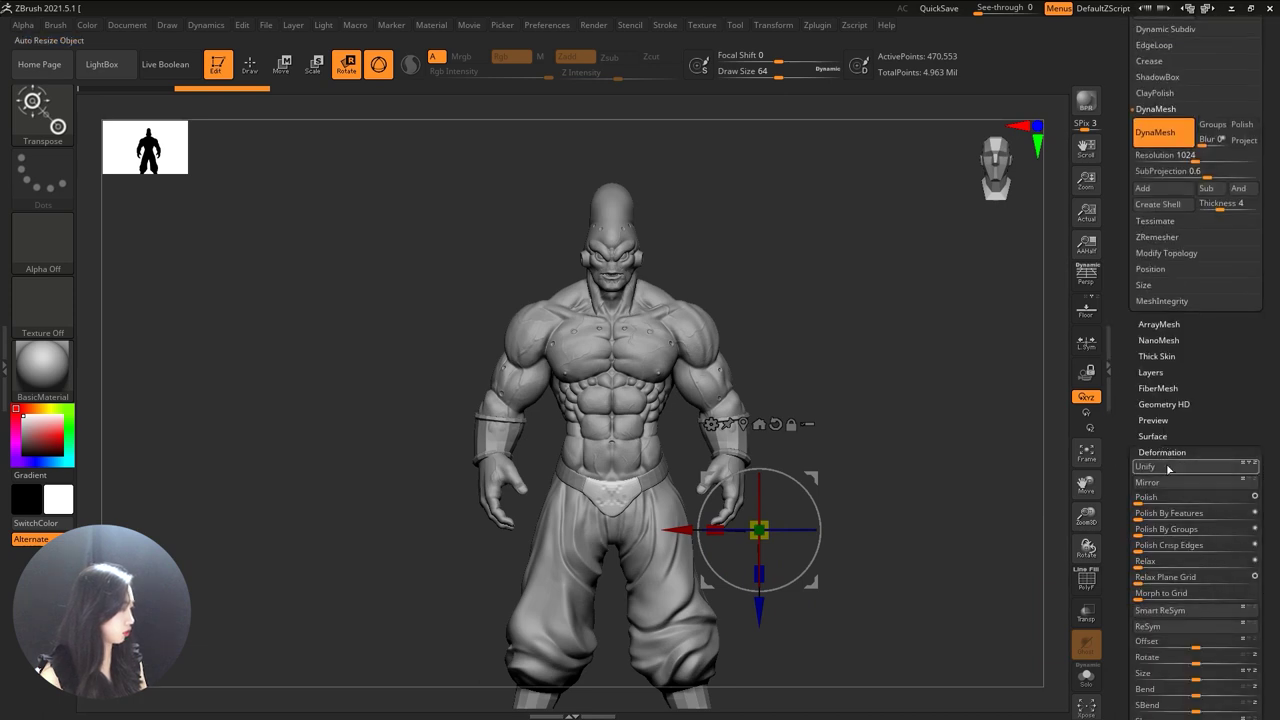
left_click(1086, 676)
left_click(706, 398)
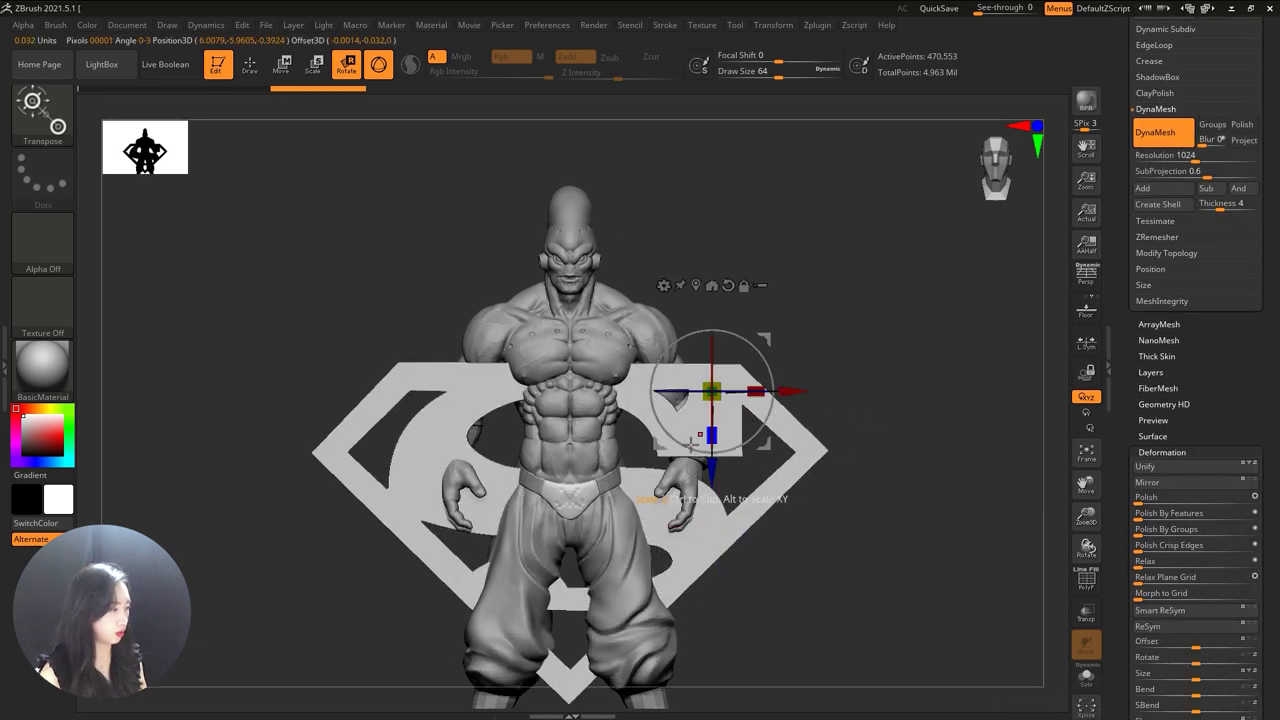
left_click(568, 532)
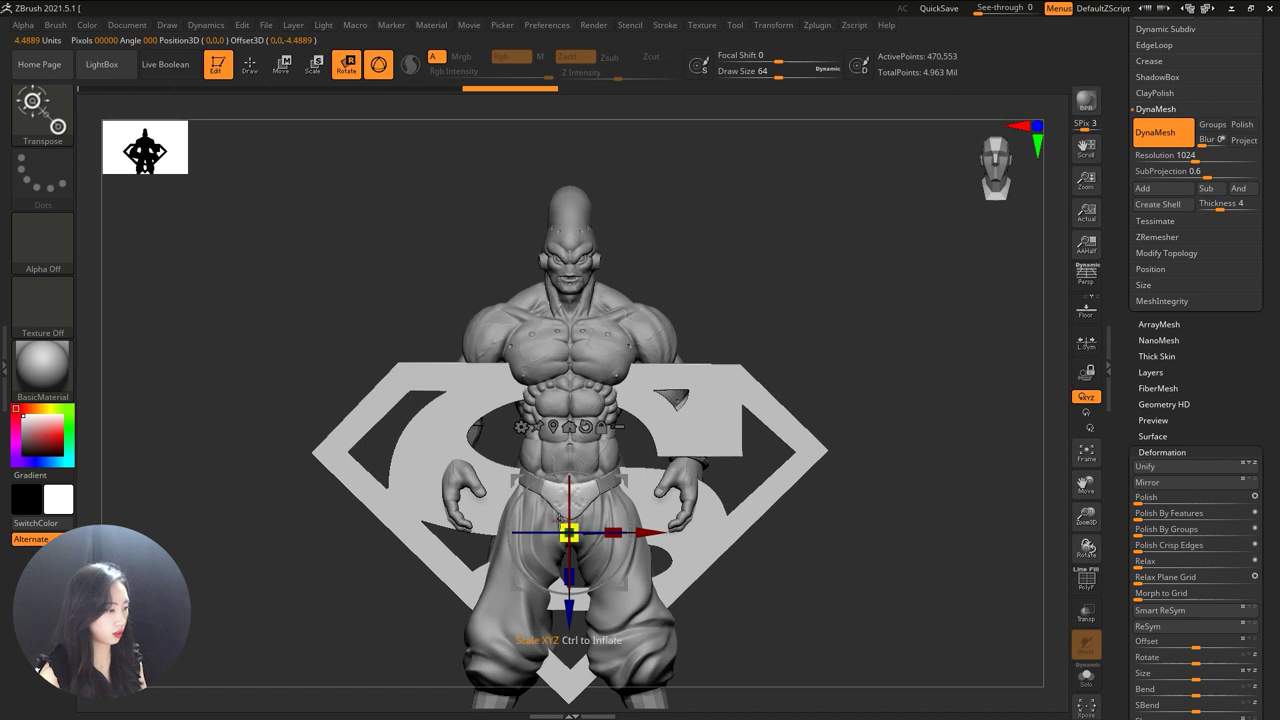
left_click_drag(568, 532, 849, 556)
Shrink the logo and position it on the chest
left_click(622, 328)
left_click_drag(786, 320, 652, 323)
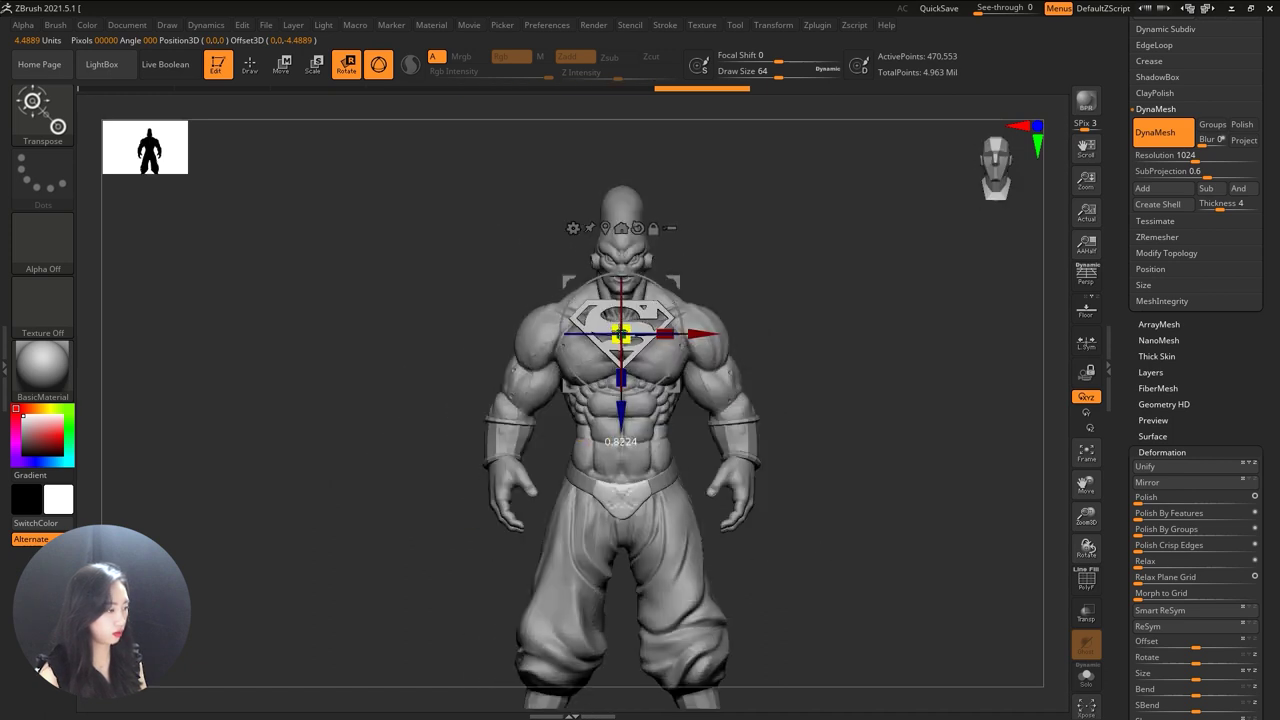
scroll(665, 305, "up", 5)
left_click_drag(620, 412, 623, 508)
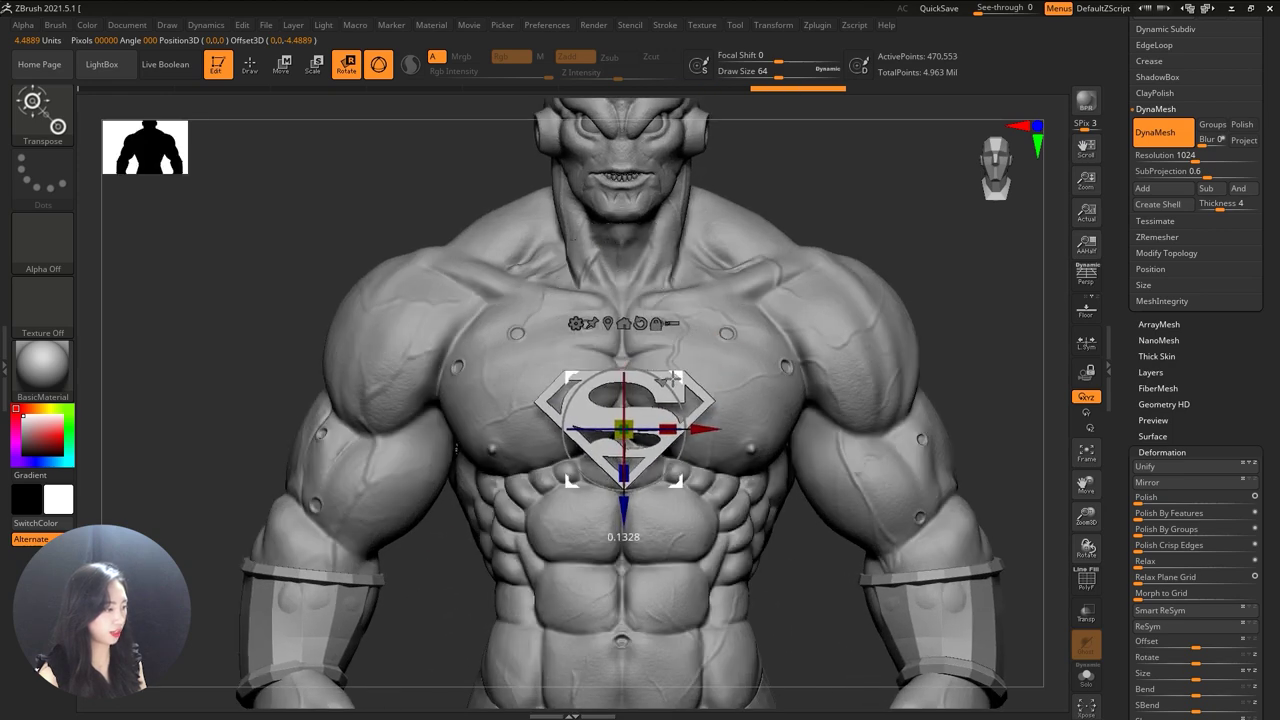
left_click_drag(623, 512, 623, 458)
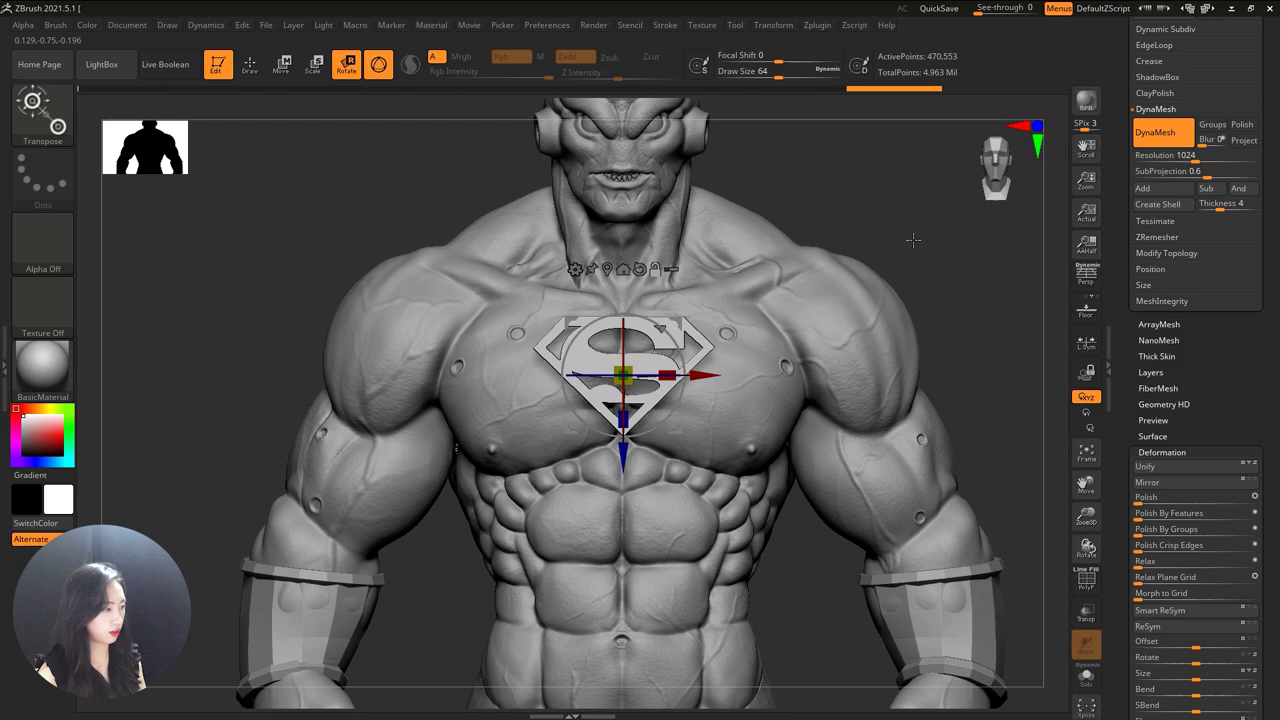
left_click_drag(908, 243, 886, 214)
Press the logo onto the chest with MatchMaker and push it flush against the pectorals
key("q")
left_click_drag(868, 271, 871, 257)
mouse_move(575, 400)
left_mouse_down()
mouse_move(608, 443)
mouse_move(708, 377)
left_mouse_up()
key("e")
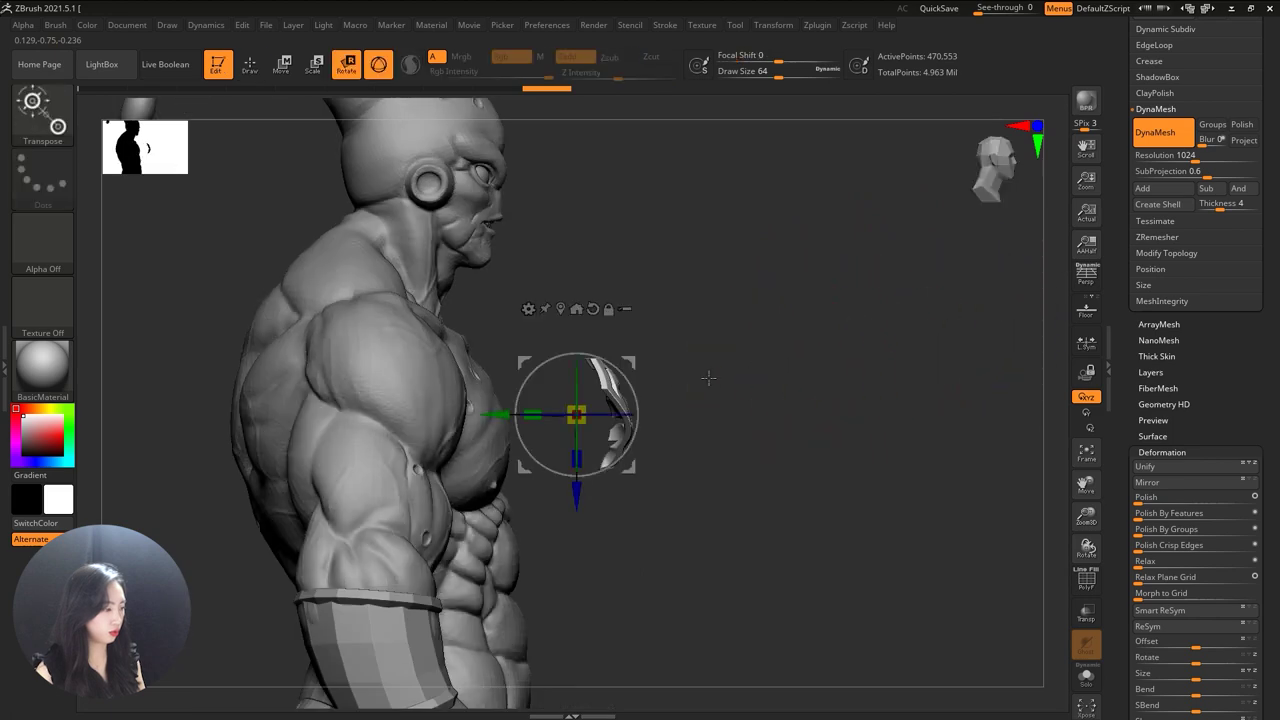
left_click_drag(512, 413, 396, 414)
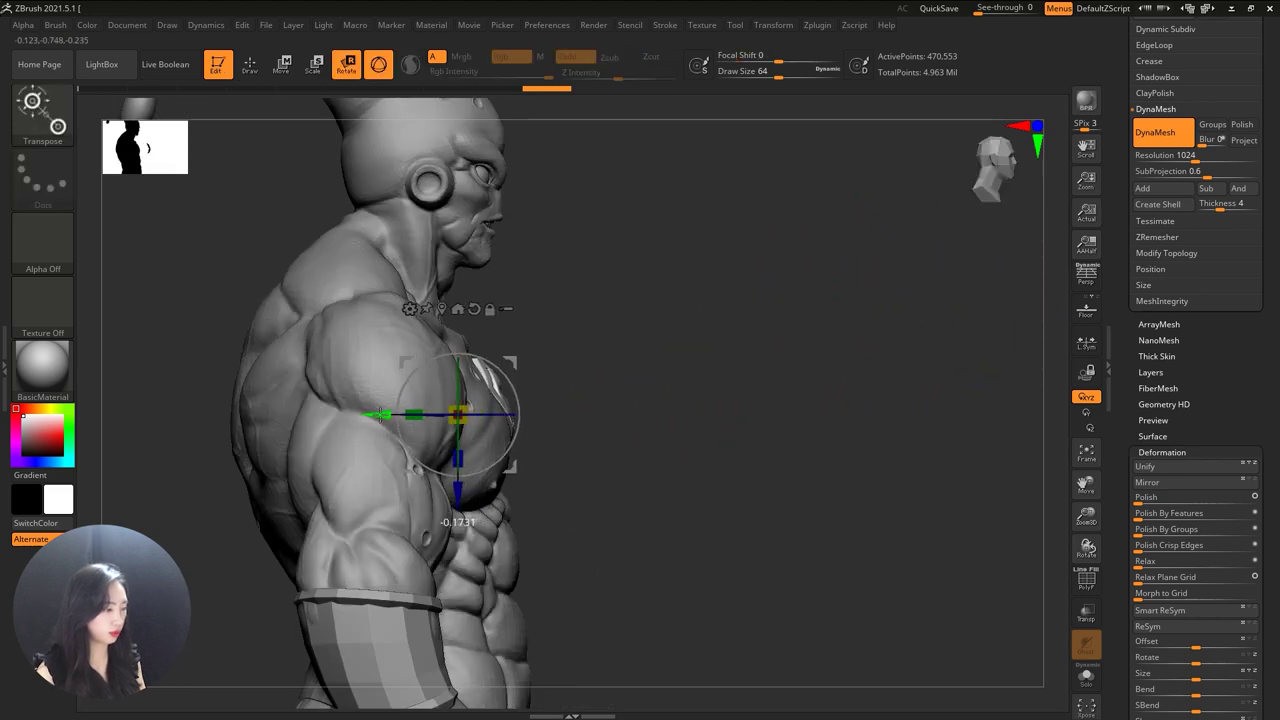
mouse_move(700, 420)
left_mouse_down()
mouse_move(777, 400)
mouse_move(840, 357)
left_mouse_up()
Zoom in and orbit to check the chest logo, ending in a straight front view
key("q")
scroll(835, 390, "up", 3)
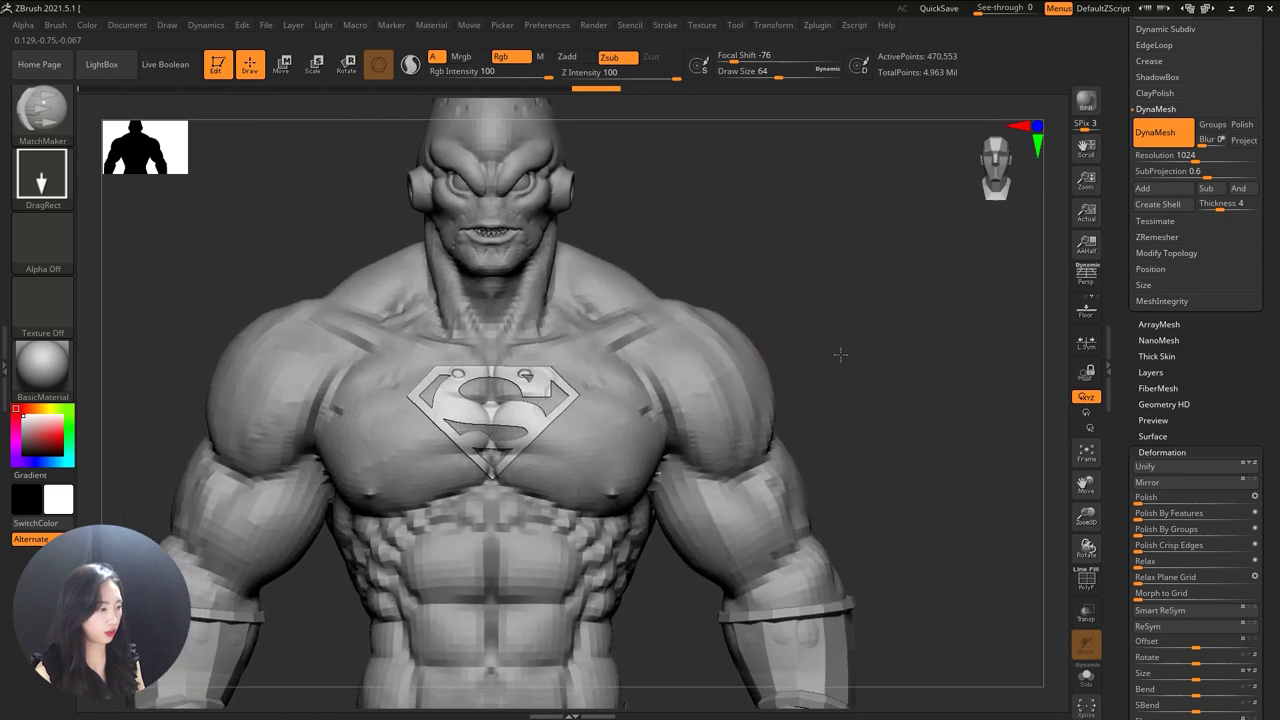
scroll(705, 381, "up", 5)
key("space")
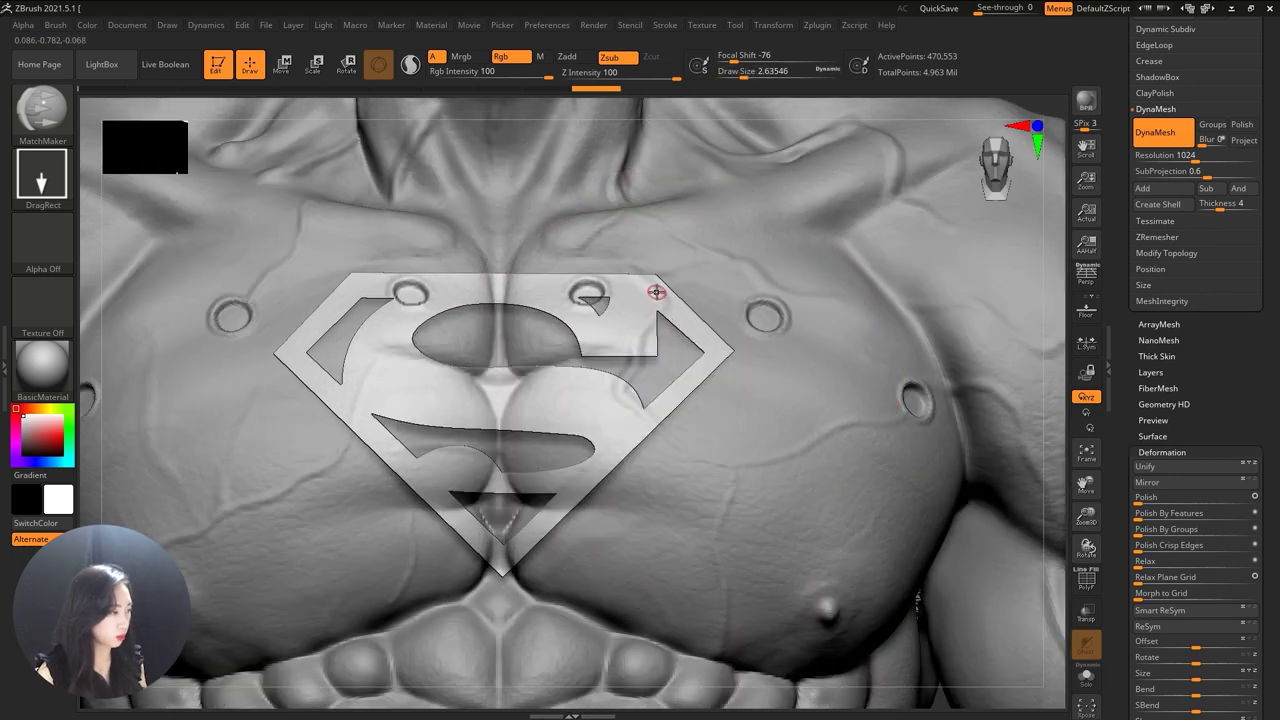
scroll(581, 137, "down", 5)
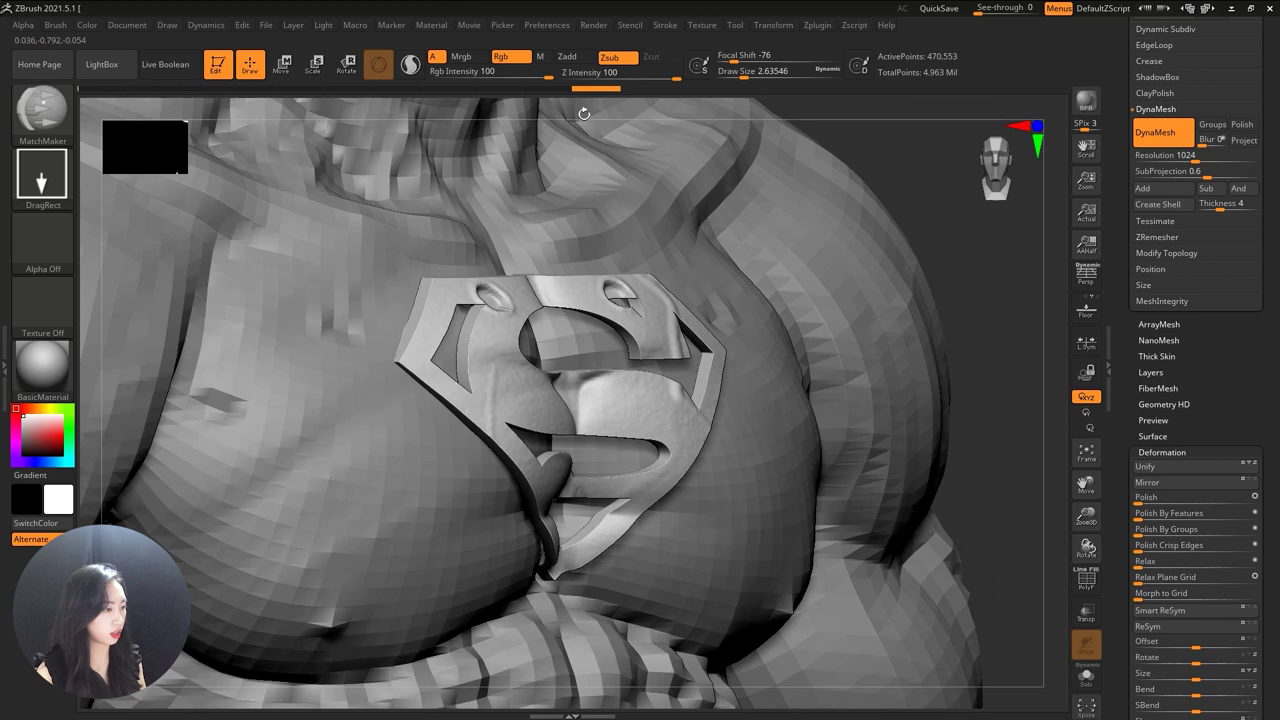
left_click_drag(581, 137, 937, 222)
left_click_drag(821, 401, 603, 327, "shift")
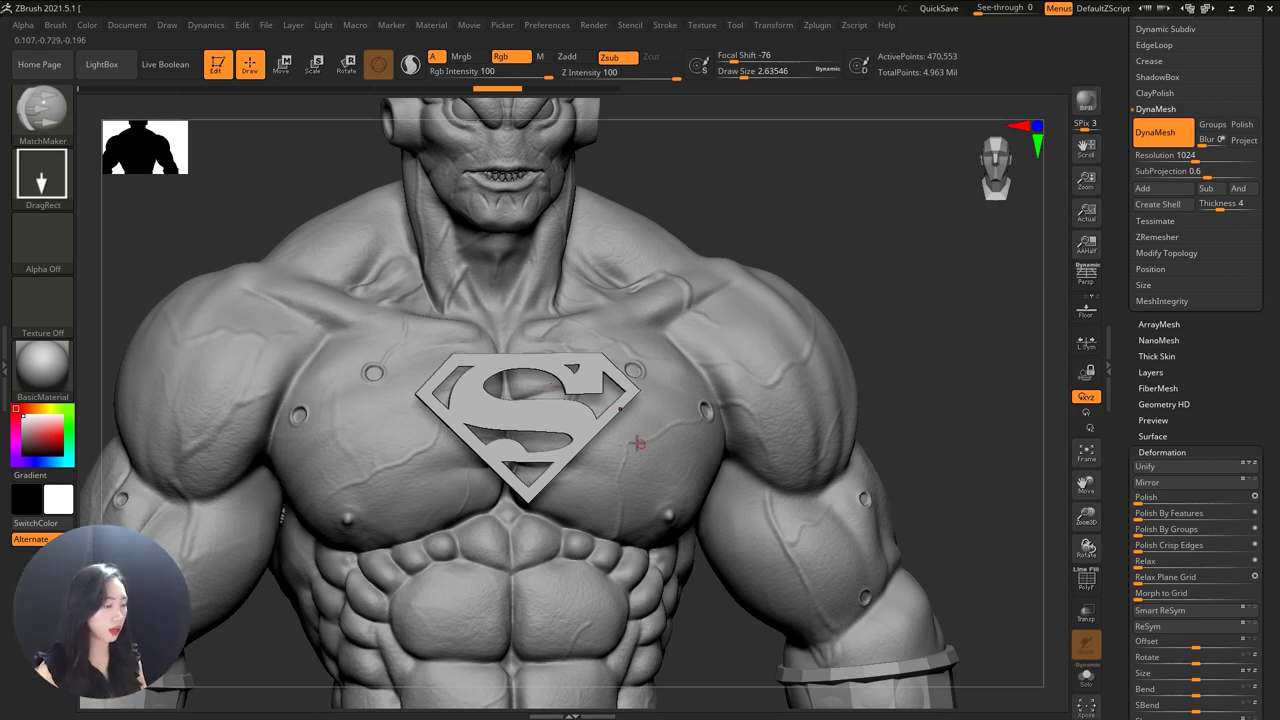
Move the logo from the chest onto the character's shoulder
mouse_move(990, 406)
left_mouse_down()
mouse_move(963, 386)
mouse_move(820, 400)
left_mouse_up()
key("r")
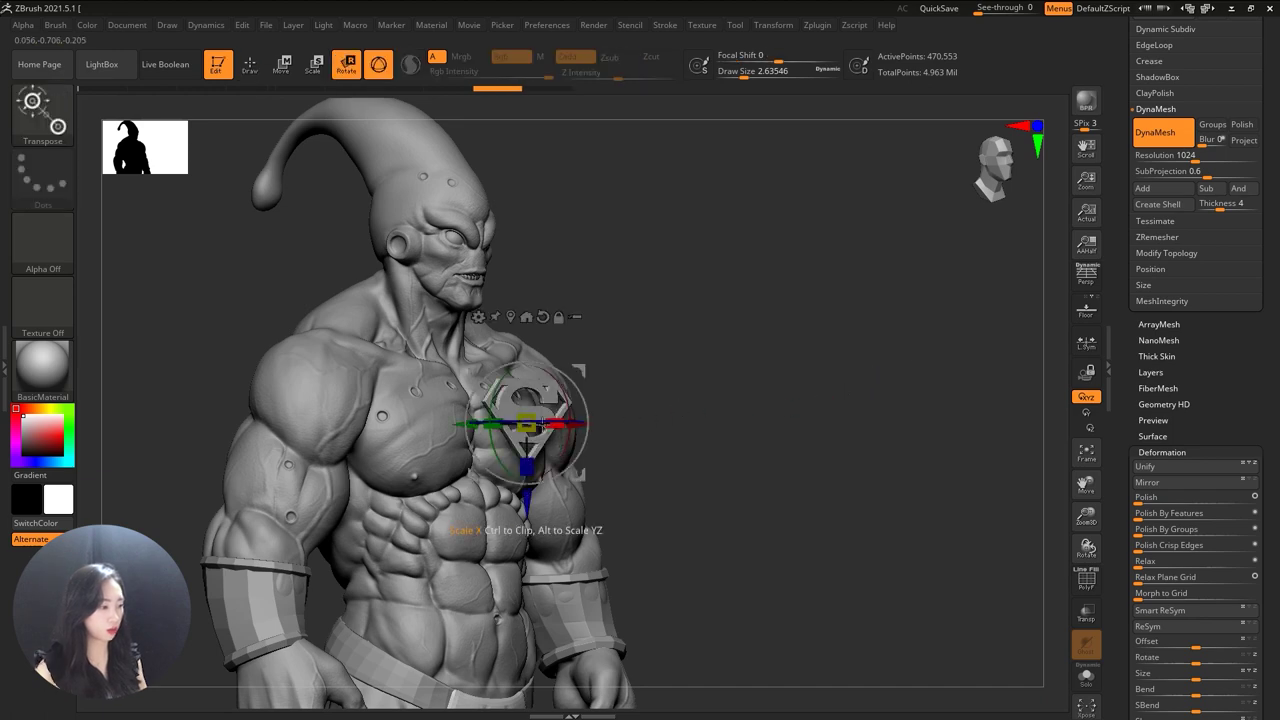
mouse_move(568, 425)
left_mouse_down("shift")
mouse_move(568, 401)
mouse_move(292, 348)
left_mouse_up("shift")
mouse_move(330, 300)
left_mouse_down("alt")
mouse_move(365, 278)
mouse_move(471, 266)
mouse_move(688, 376)
left_mouse_up("alt")
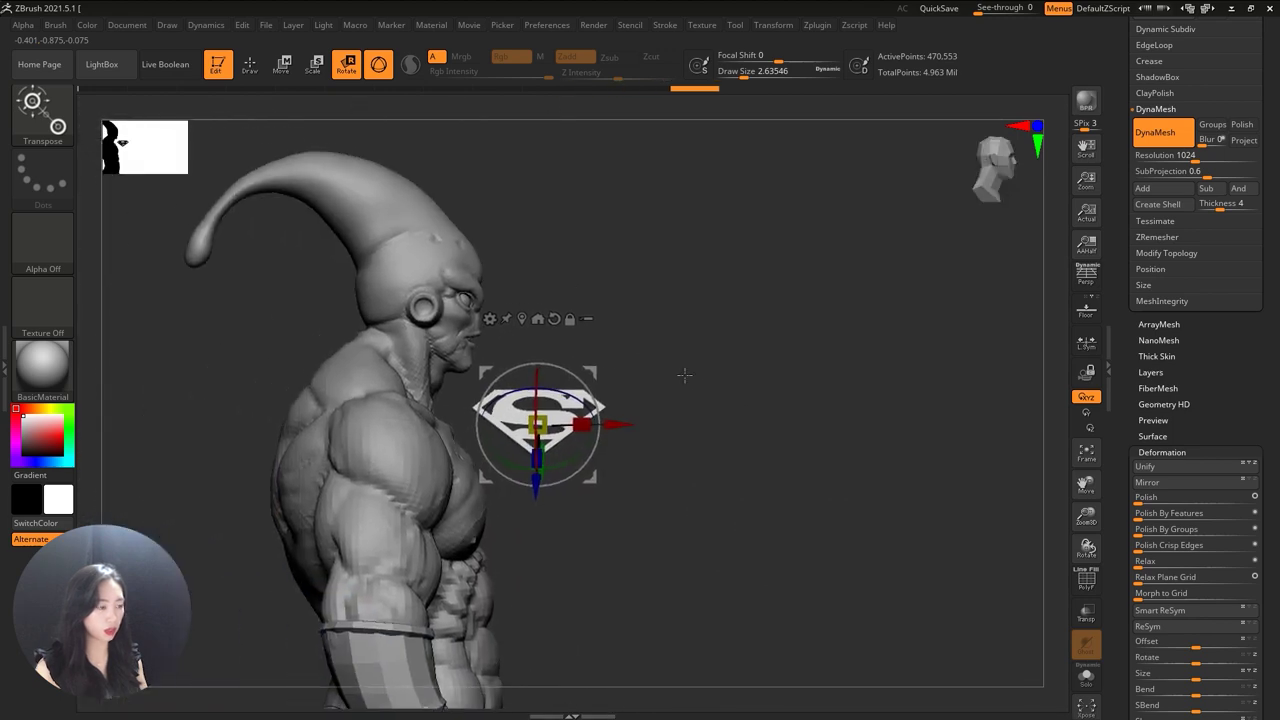
left_click_drag(507, 415, 386, 429)
mouse_move(681, 370)
left_mouse_down("alt")
mouse_move(681, 407)
mouse_move(855, 405)
mouse_move(459, 417)
left_mouse_up("alt")
Conform the logo to the shoulder with MatchMaker, then reposition and shrink it to about two-thirds
key("q")
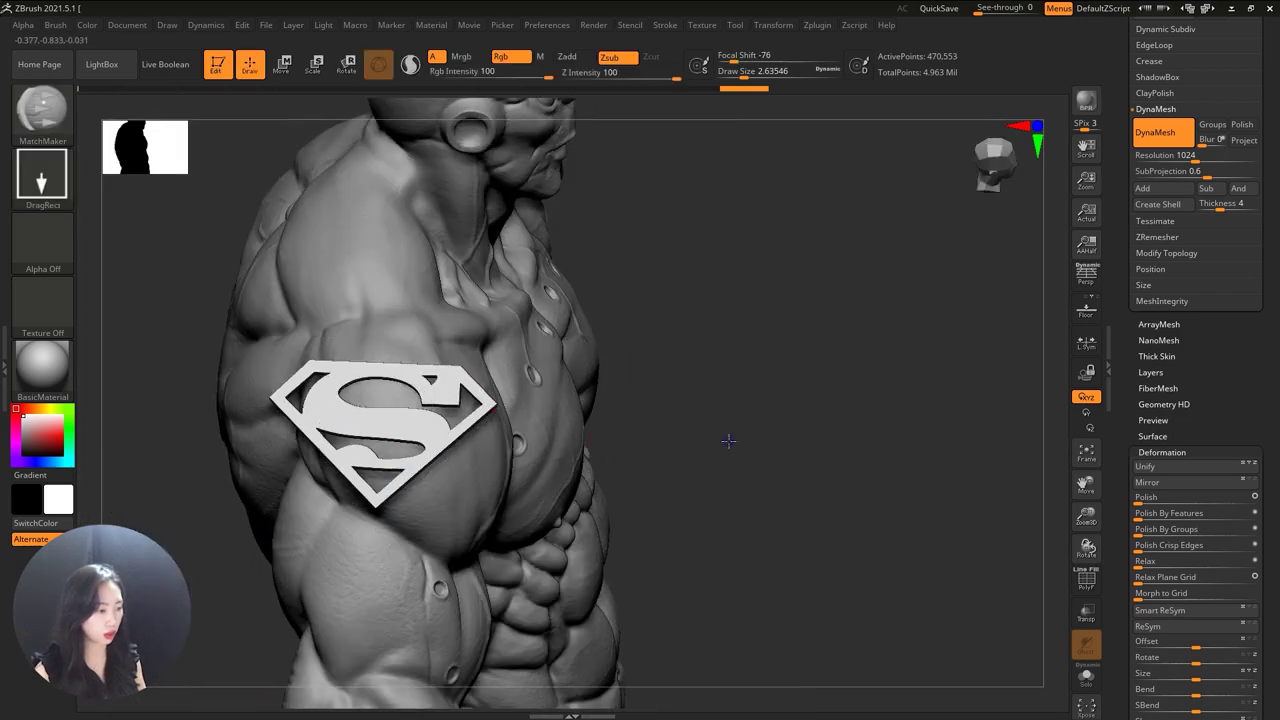
left_click_drag(728, 441, 721, 491)
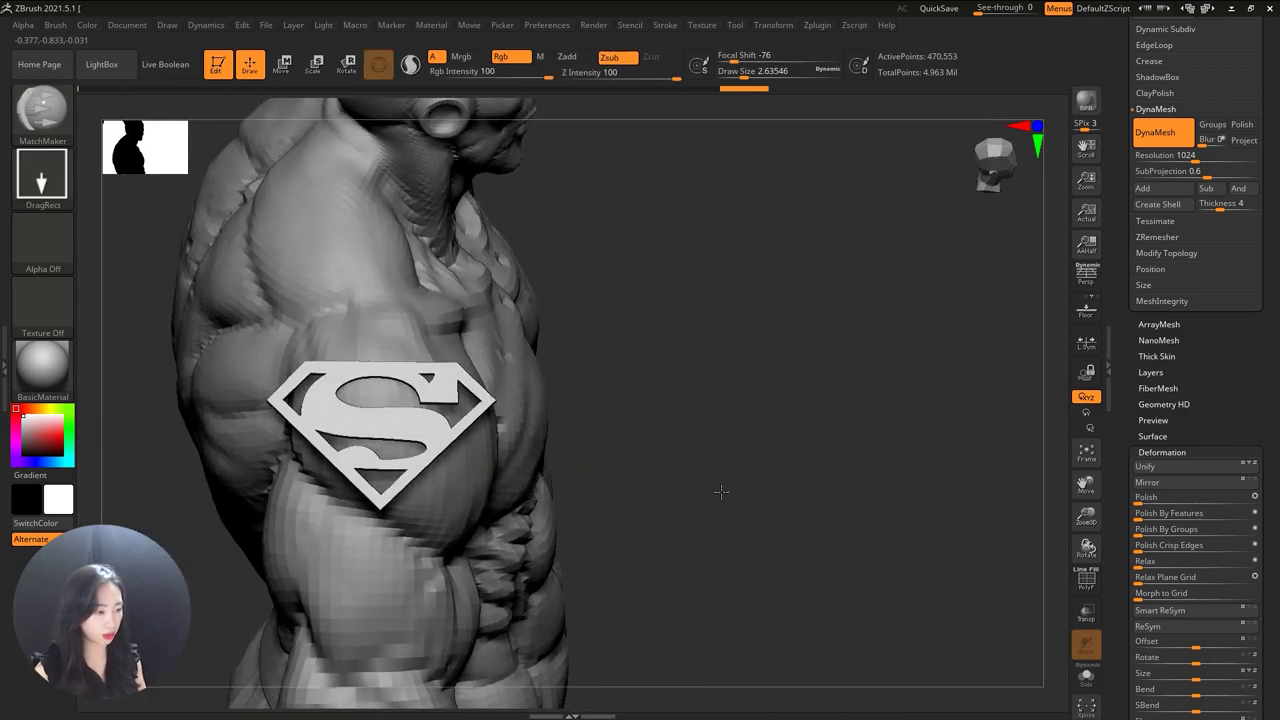
left_click_drag(381, 425, 610, 539)
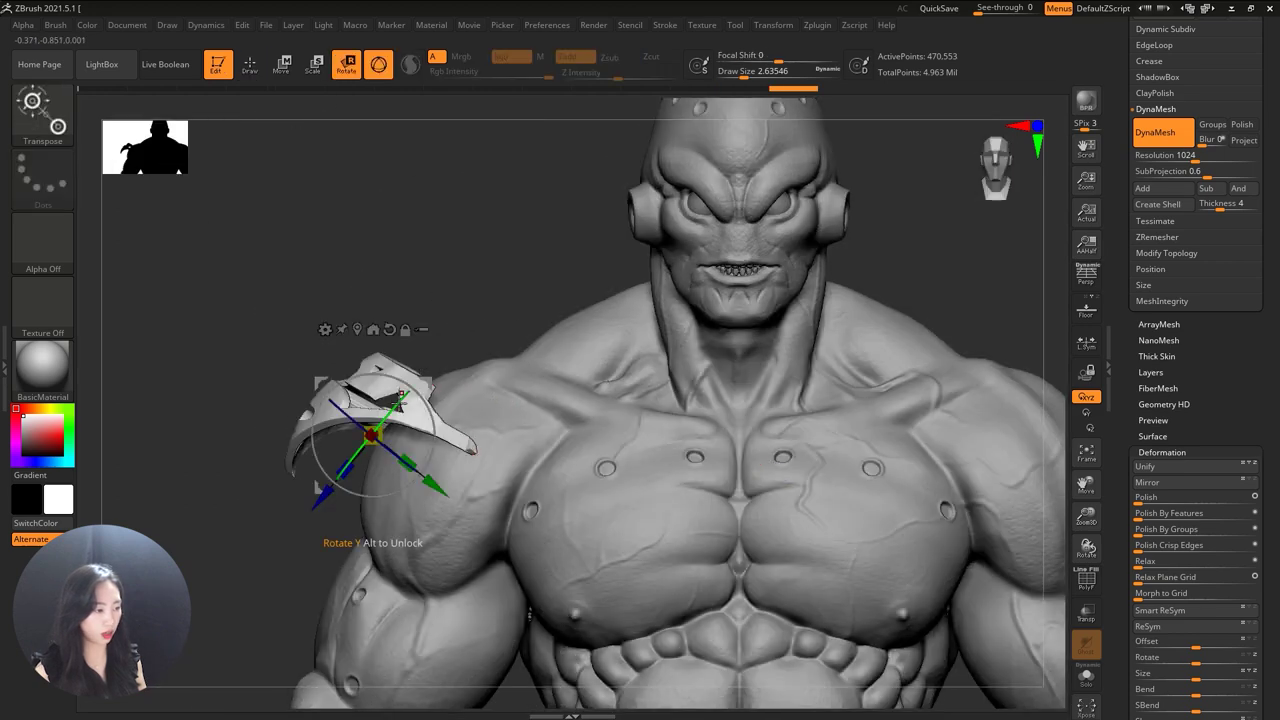
left_click_drag(408, 463, 433, 485)
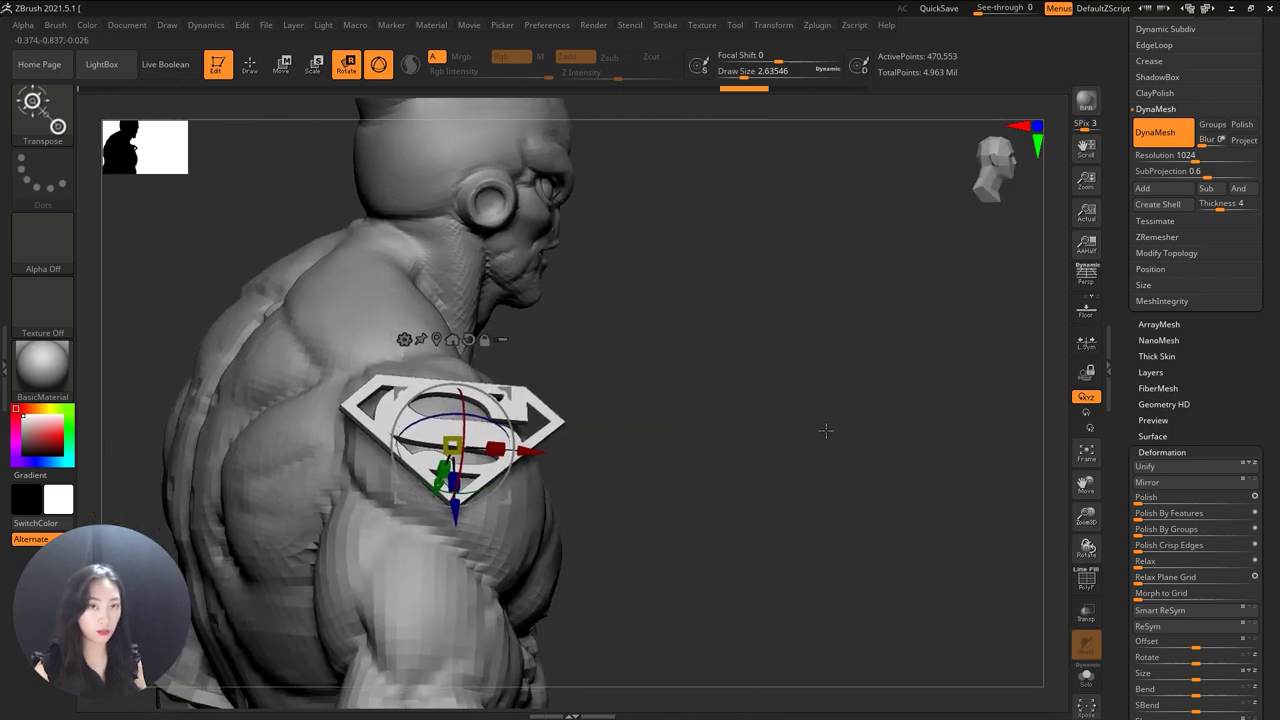
left_click_drag(456, 518, 456, 490)
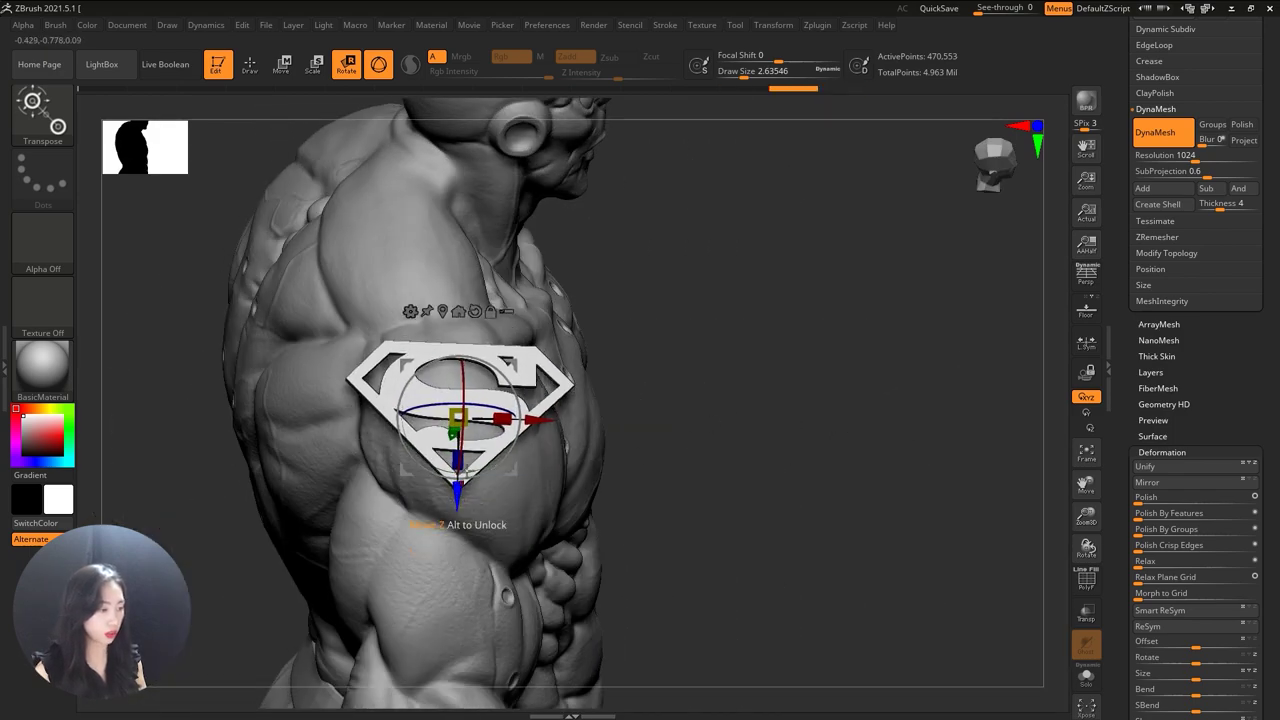
left_click_drag(448, 403, 452, 418)
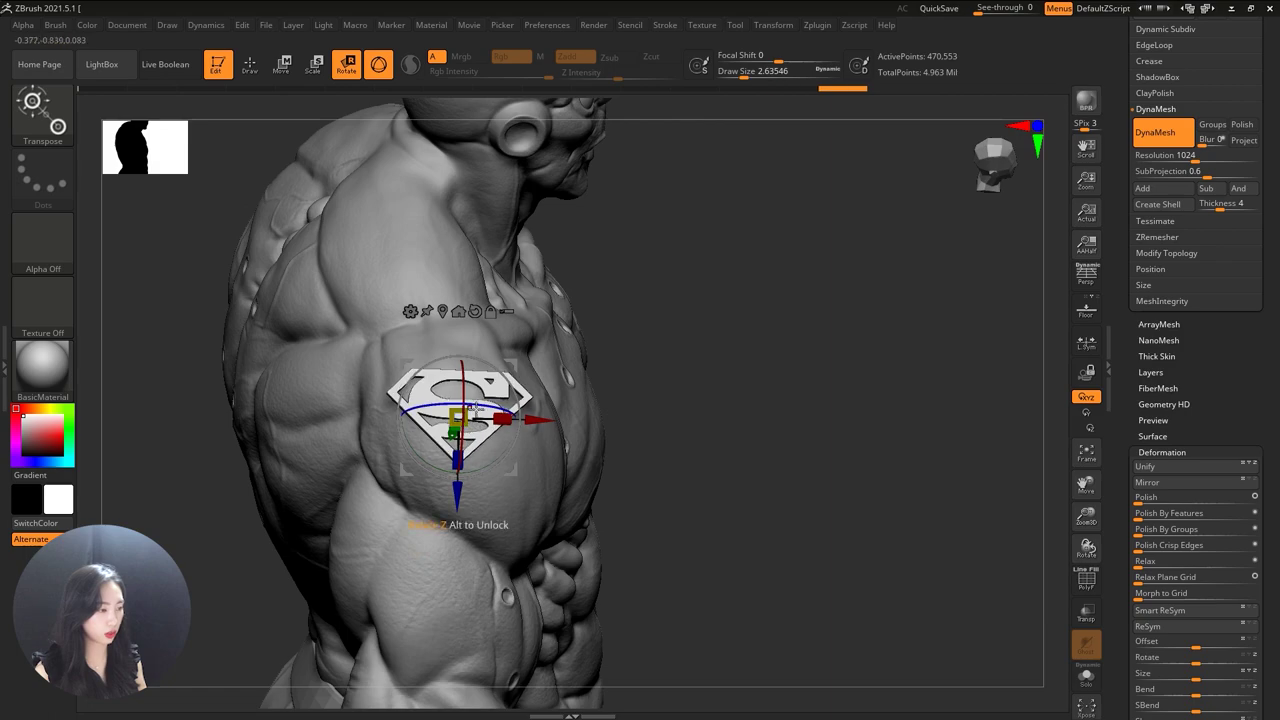
key("q")
left_click_drag(762, 500, 689, 447)
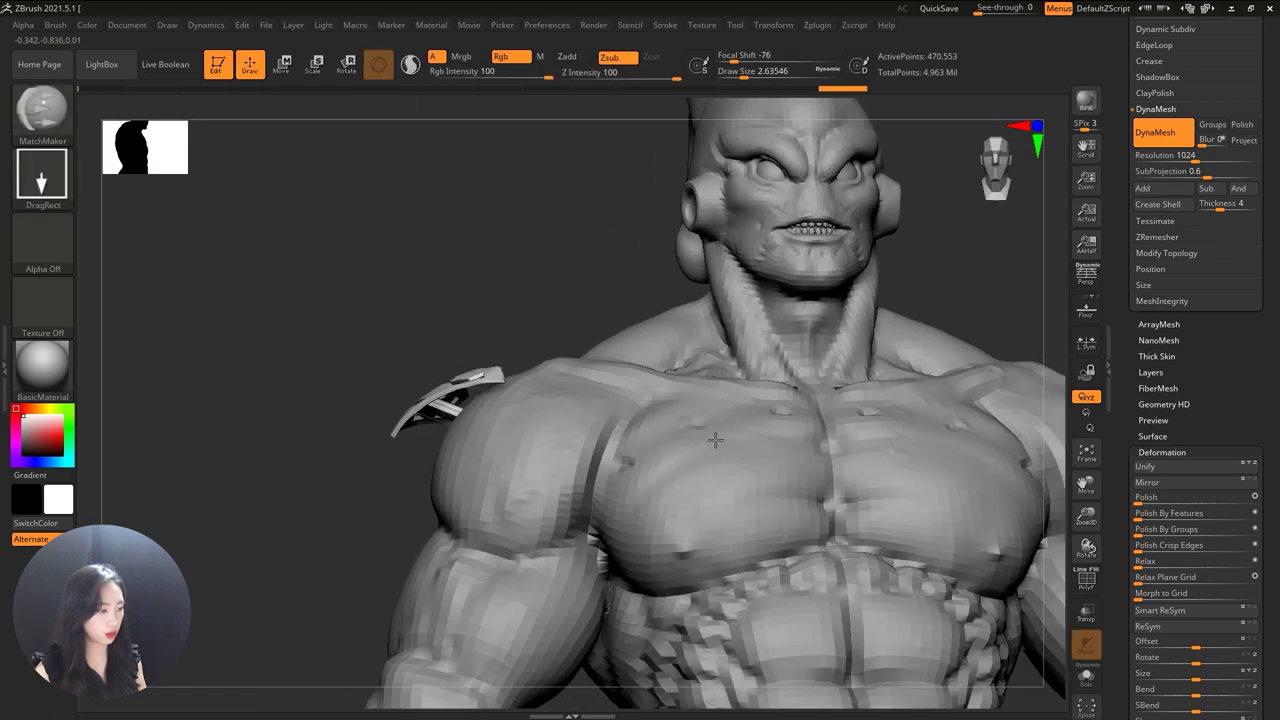
Solo the emblem subtool to inspect its angle, then show the full figure again
mouse_move(430, 435)
left_mouse_down()
mouse_move(558, 425)
mouse_move(392, 240)
left_mouse_up()
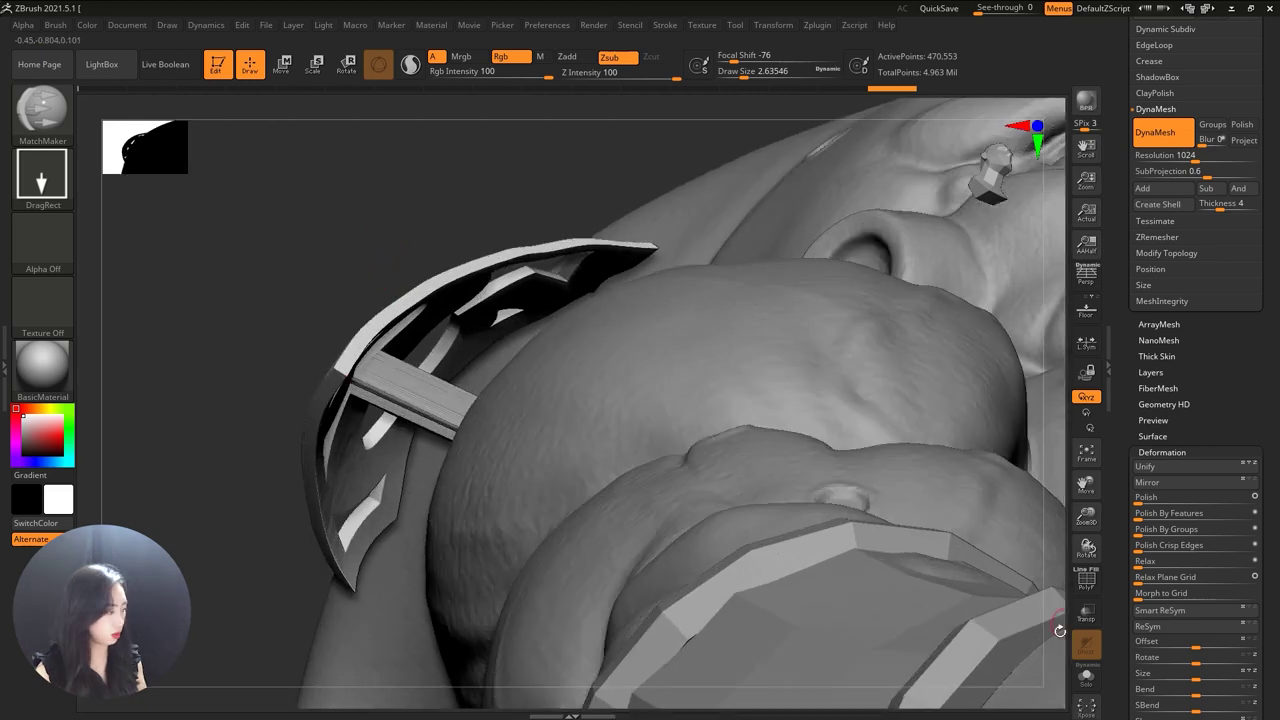
left_click(1086, 677)
mouse_move(720, 448)
left_mouse_down()
mouse_move(709, 444)
mouse_move(697, 514)
mouse_move(663, 500)
mouse_move(743, 400)
mouse_move(917, 537)
mouse_move(925, 510)
left_mouse_up()
left_click(1086, 677)
Tilt the emblem with the Transpose rotate gizmo so it lies against the shoulder
mouse_move(934, 457)
left_mouse_down()
mouse_move(600, 386)
mouse_move(475, 423)
left_mouse_up()
left_click_drag(886, 459, 914, 366)
key("r")
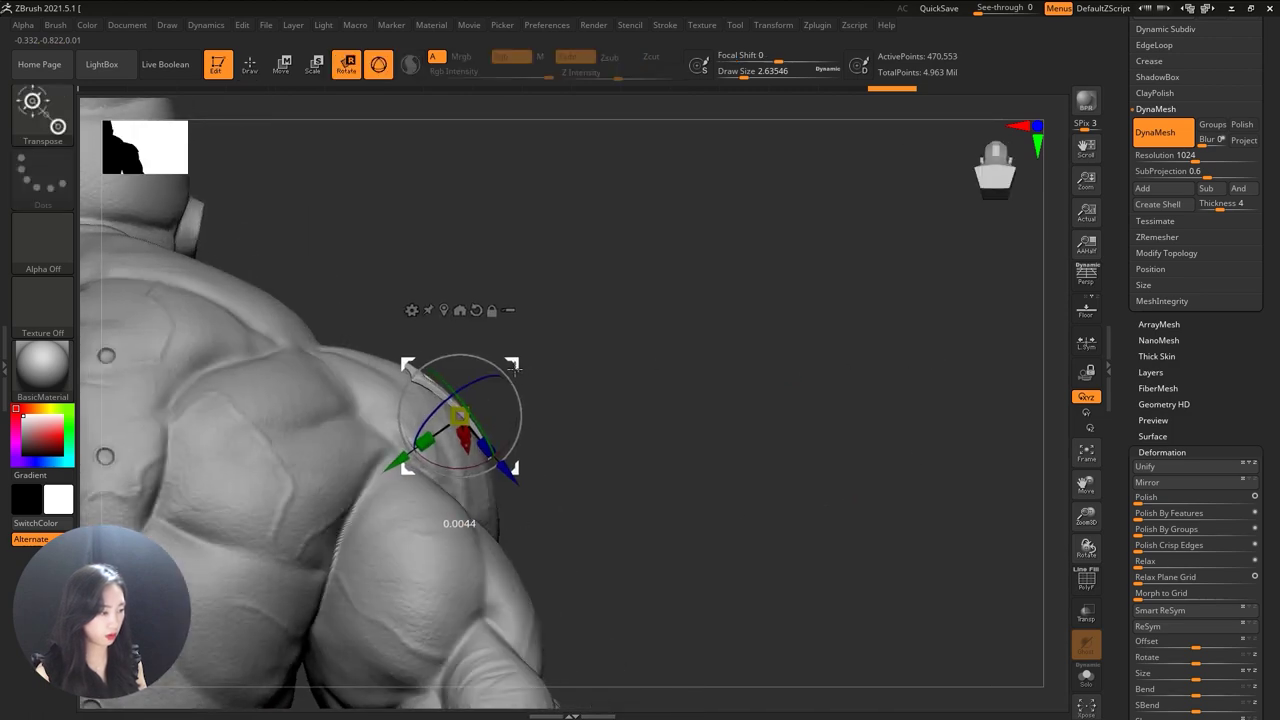
left_click_drag(510, 379, 510, 366)
key("q")
left_click_drag(643, 437, 564, 414)
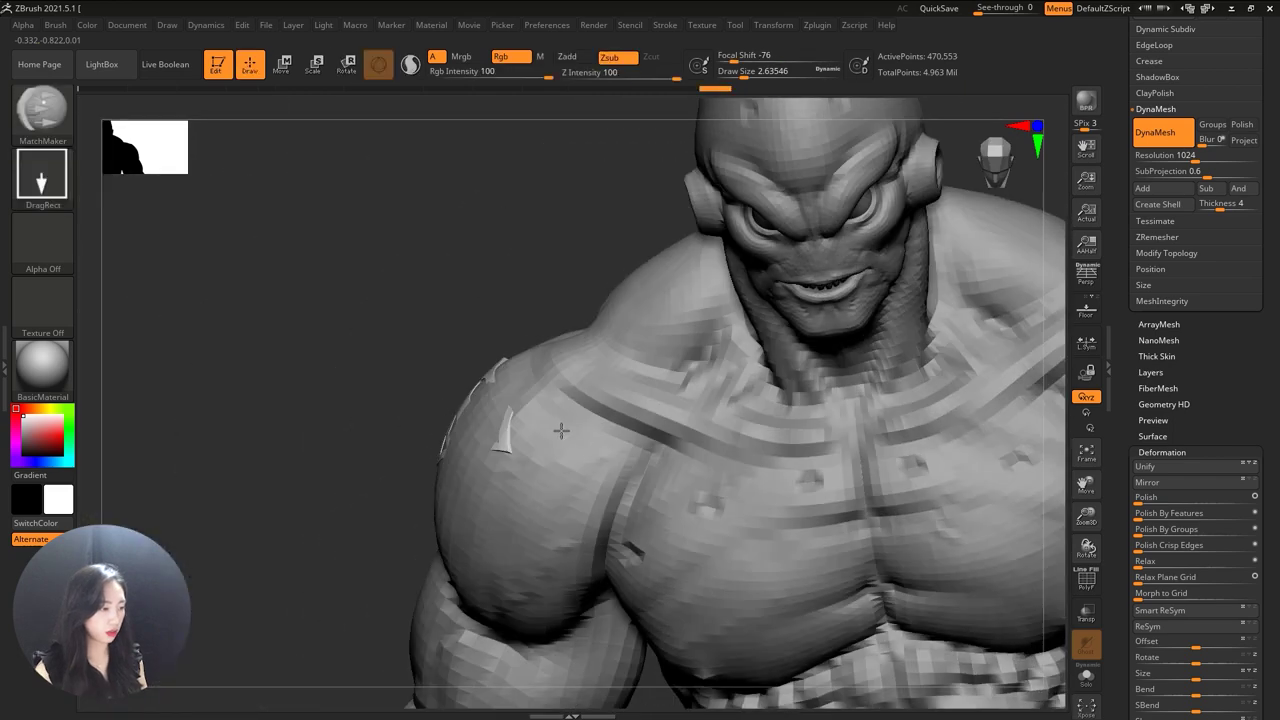
Switch to the Move brush using the B, M, V shortcut
key("r")
key("q")
key("space")
key("space")
key("b")
key("m")
key("v")
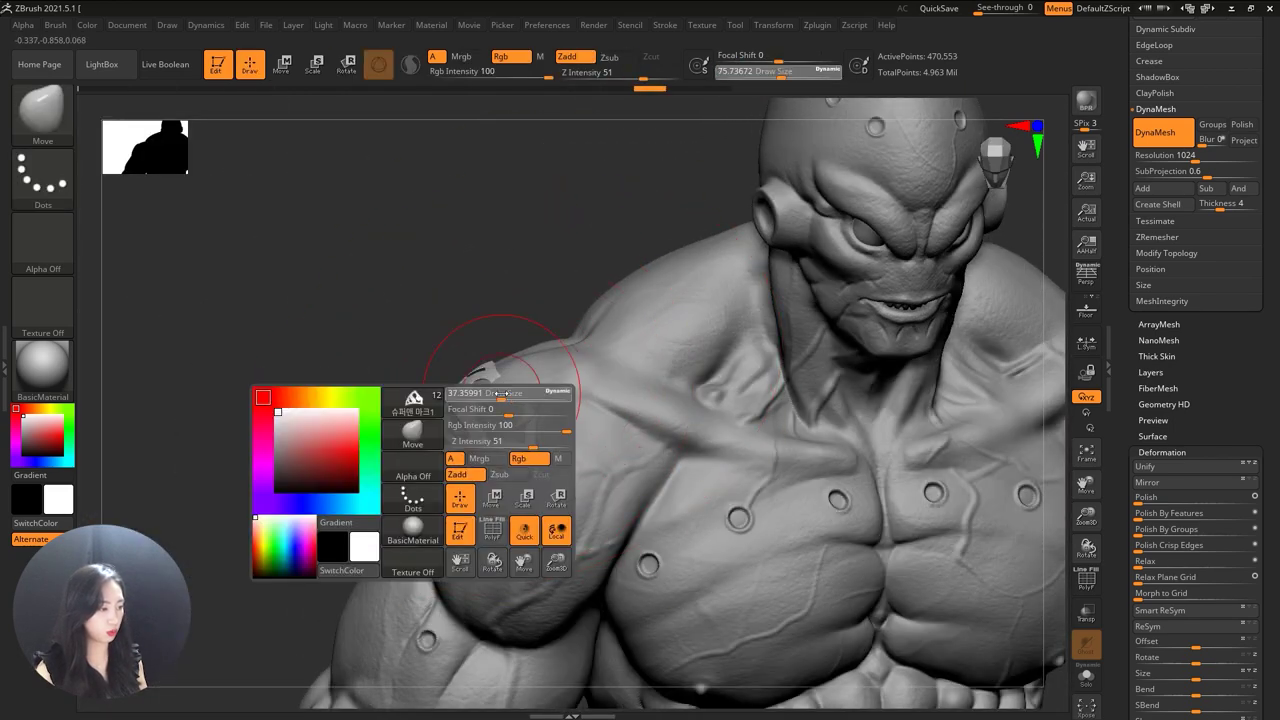
Check the emblem's fit on the shoulder from several angles, then open the brush library
left_click_drag(500, 384, 540, 306)
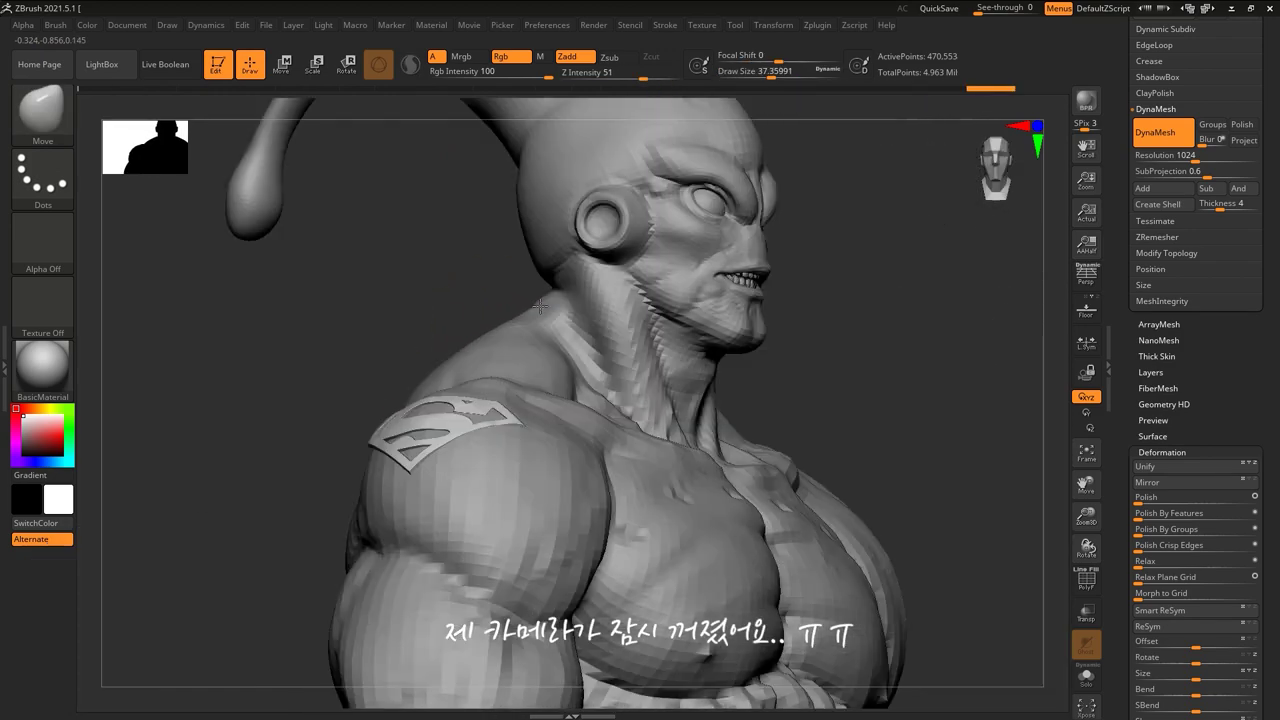
right_click_drag(540, 306, 436, 418)
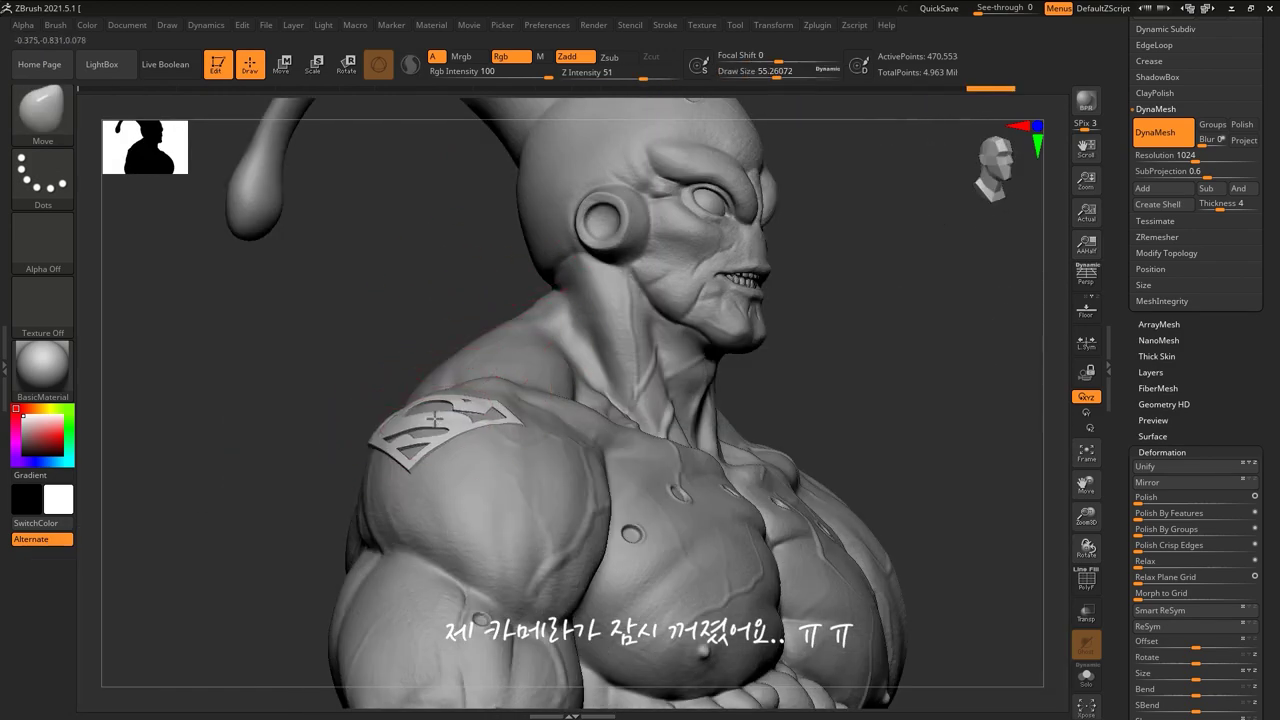
left_click_drag(434, 289, 449, 328)
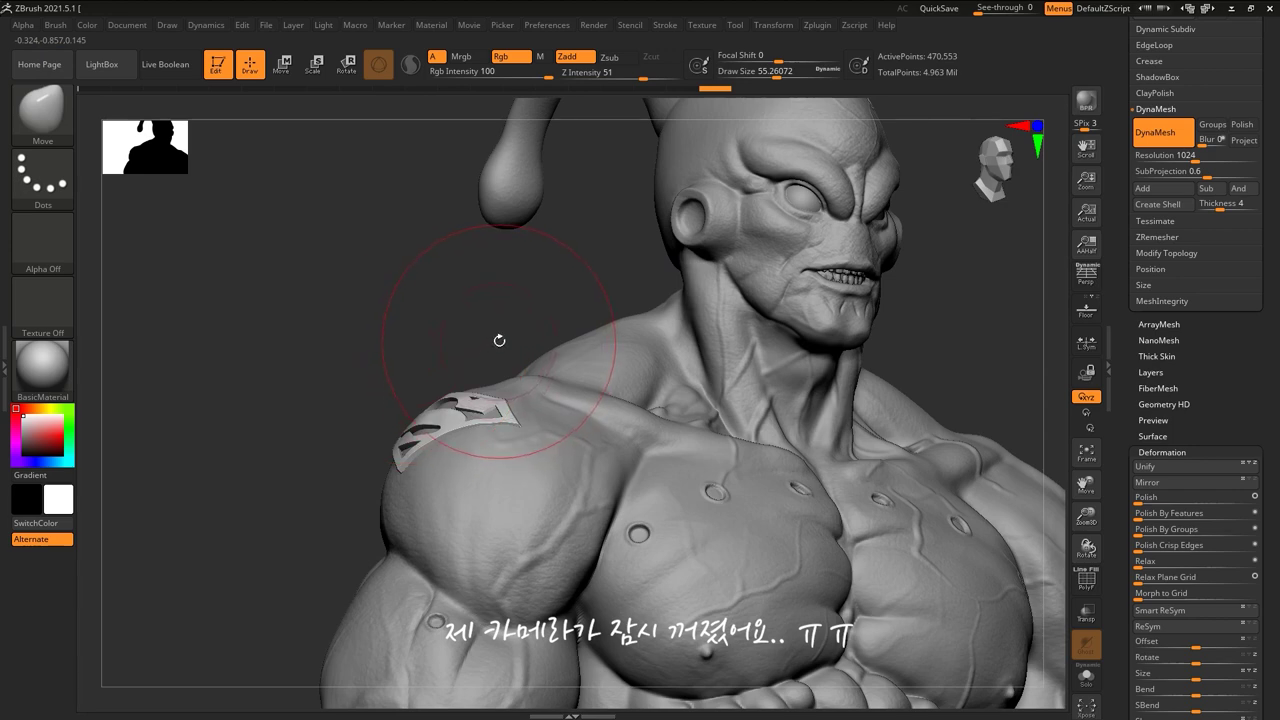
left_click_drag(499, 340, 496, 303)
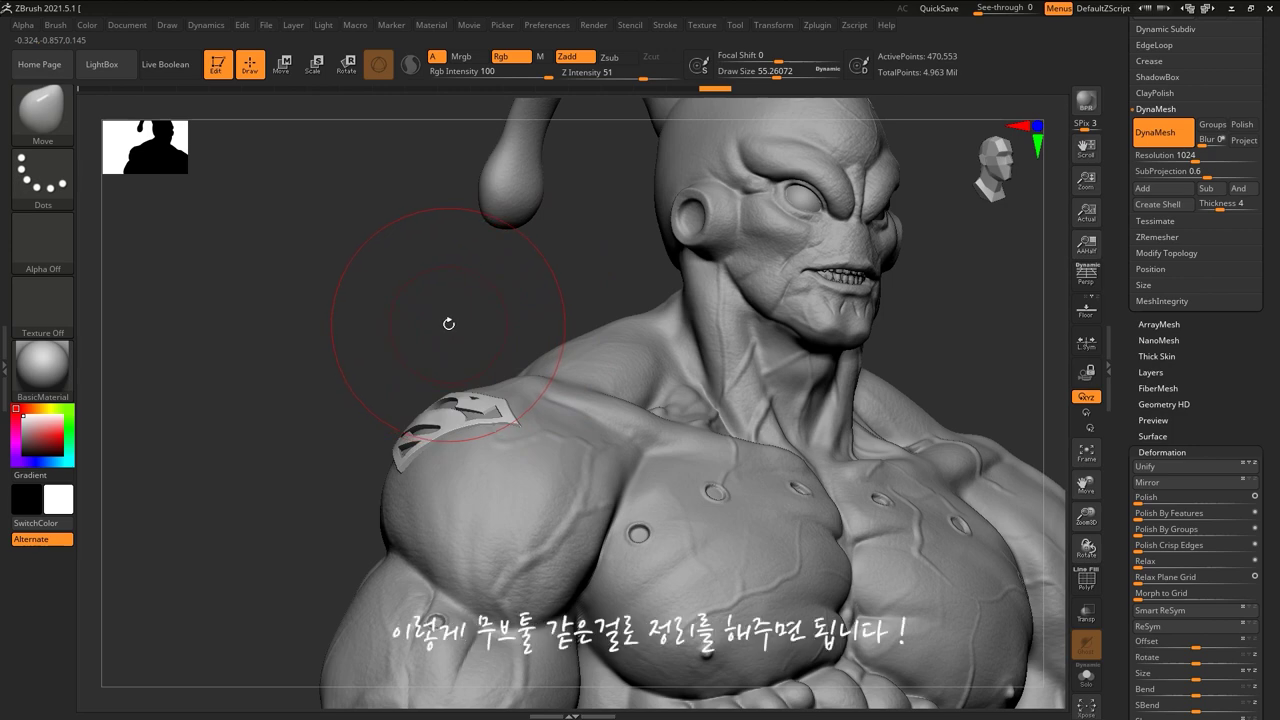
left_click_drag(449, 323, 488, 399)
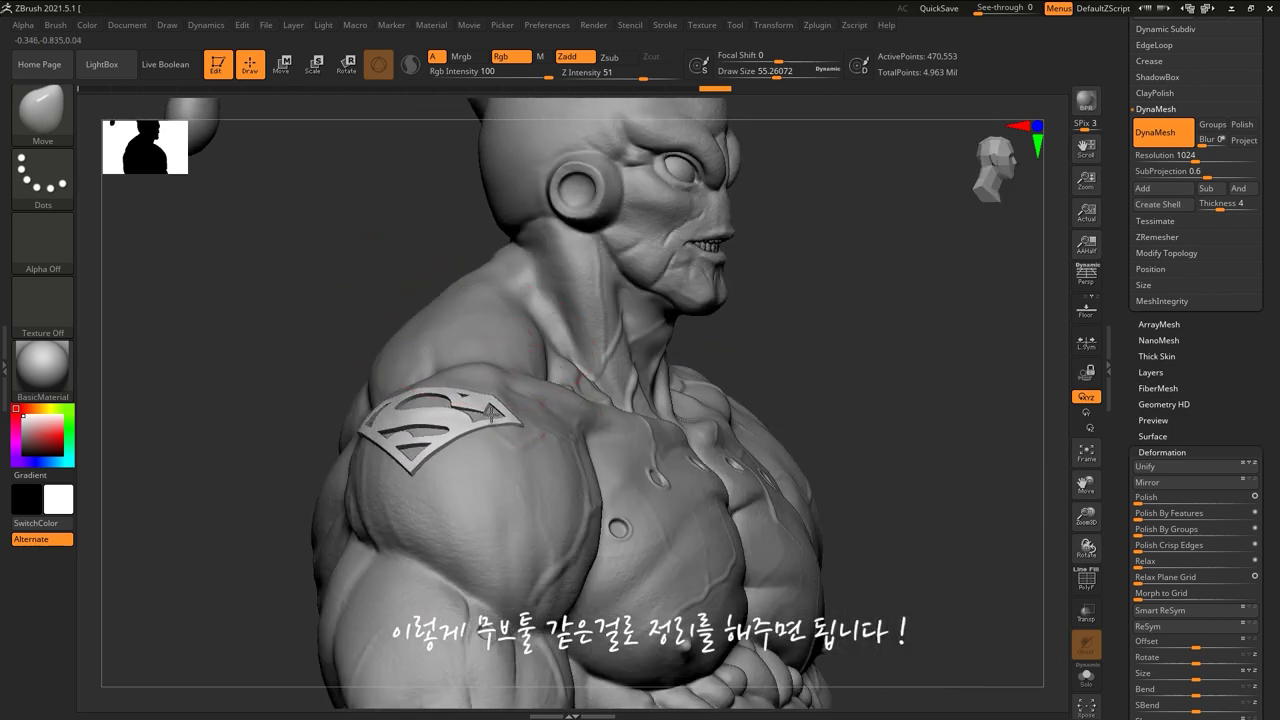
mouse_move(230, 290)
left_mouse_down()
mouse_move(698, 411)
mouse_move(710, 354)
left_mouse_up()
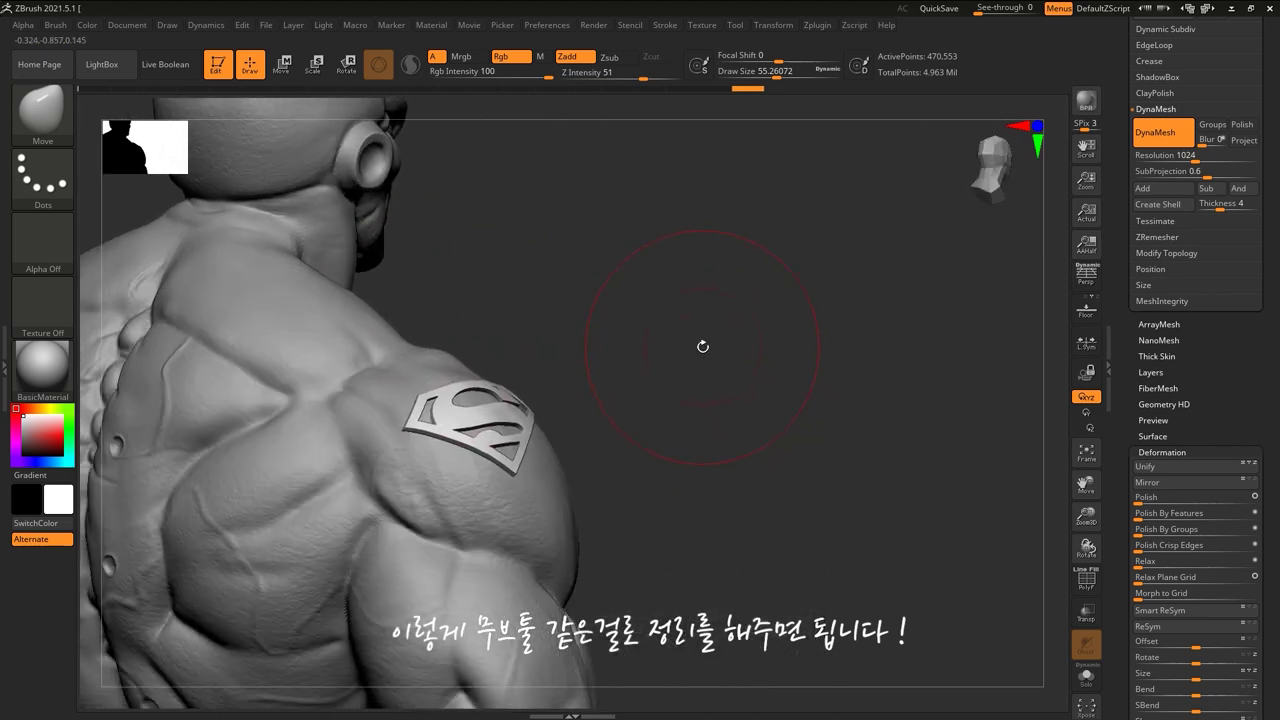
mouse_move(716, 368)
left_mouse_down()
mouse_move(844, 379)
mouse_move(828, 356)
mouse_move(786, 343)
mouse_move(777, 378)
left_mouse_up()
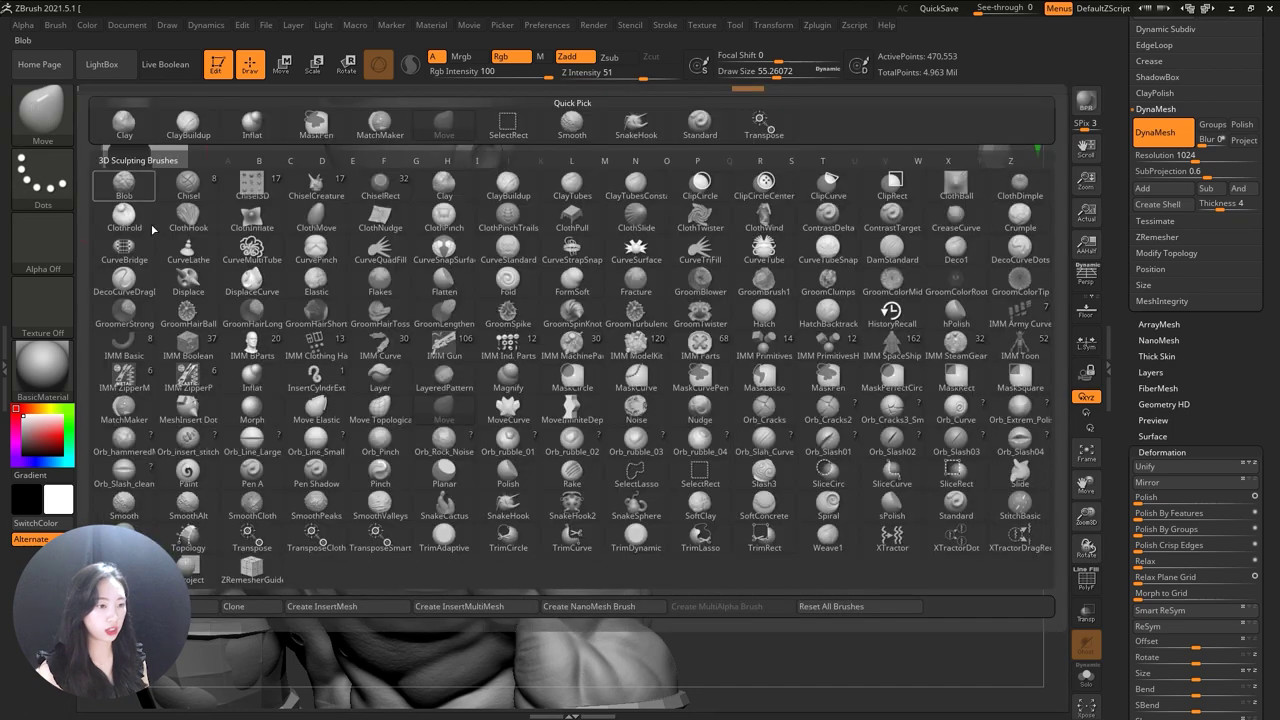
left_click(42, 110)
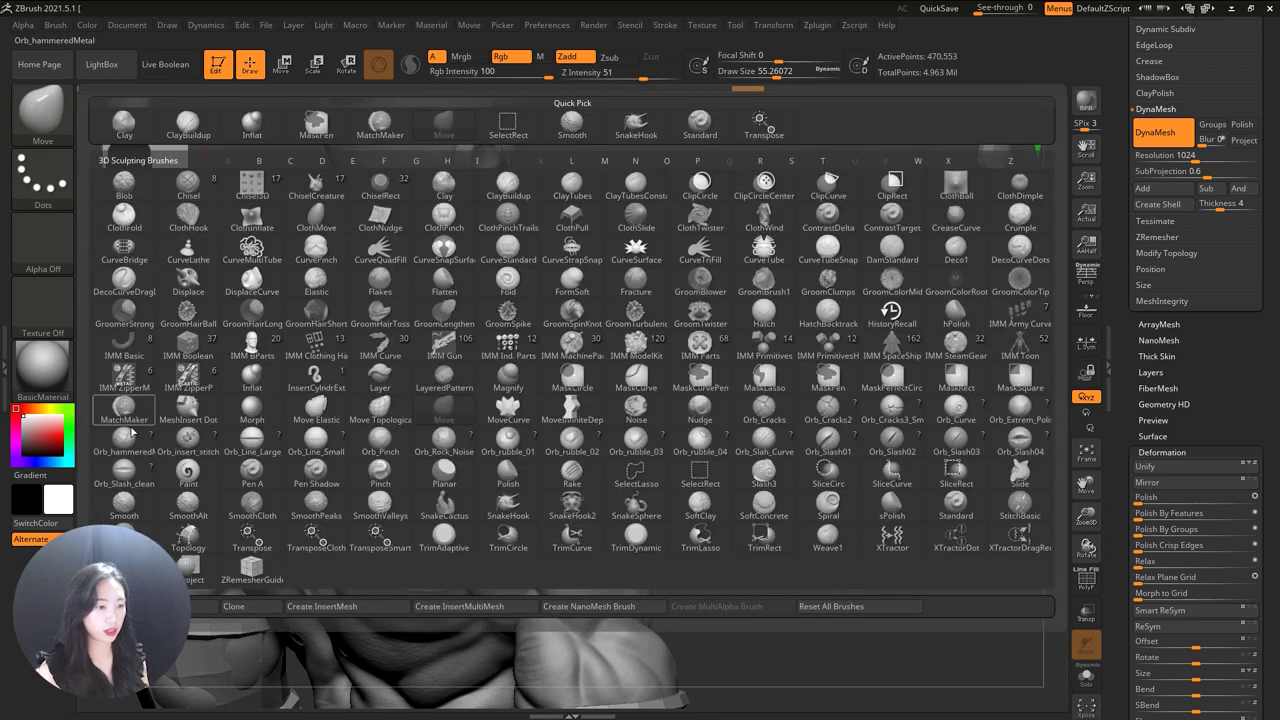
Pick the MatchMaker brush from the brush palette
left_click(124, 408)
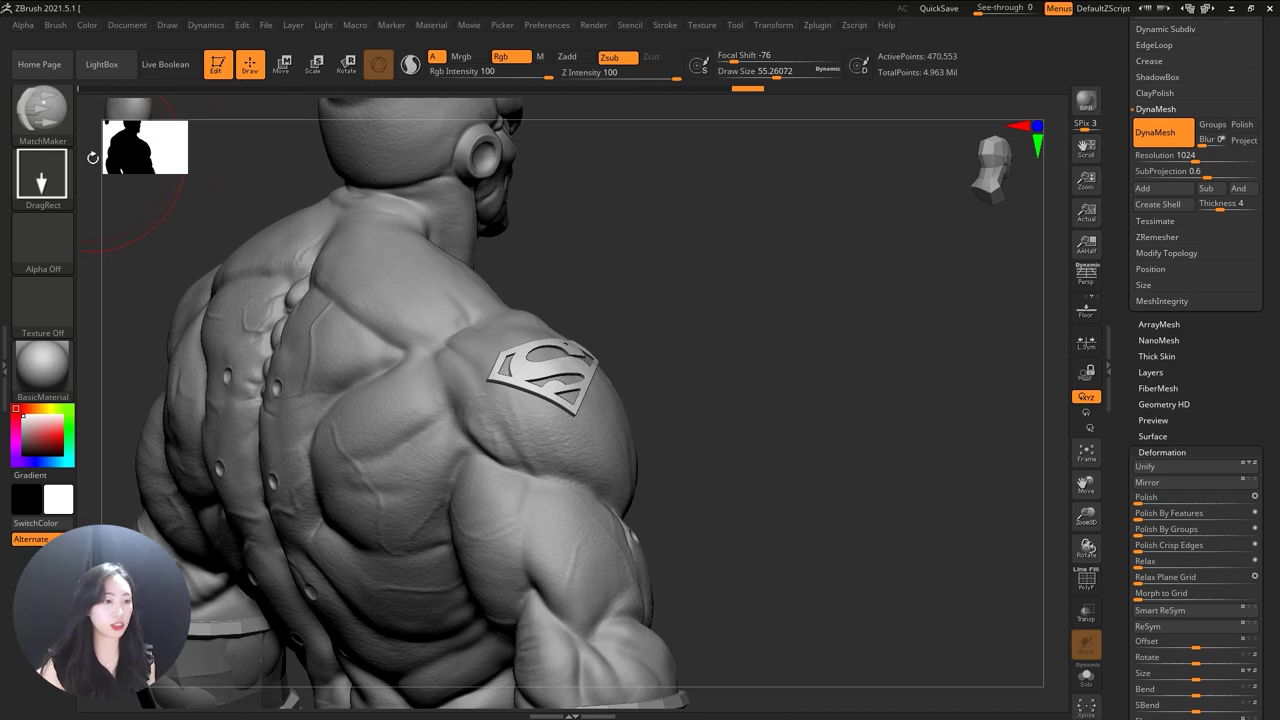
left_click_drag(620, 323, 582, 379)
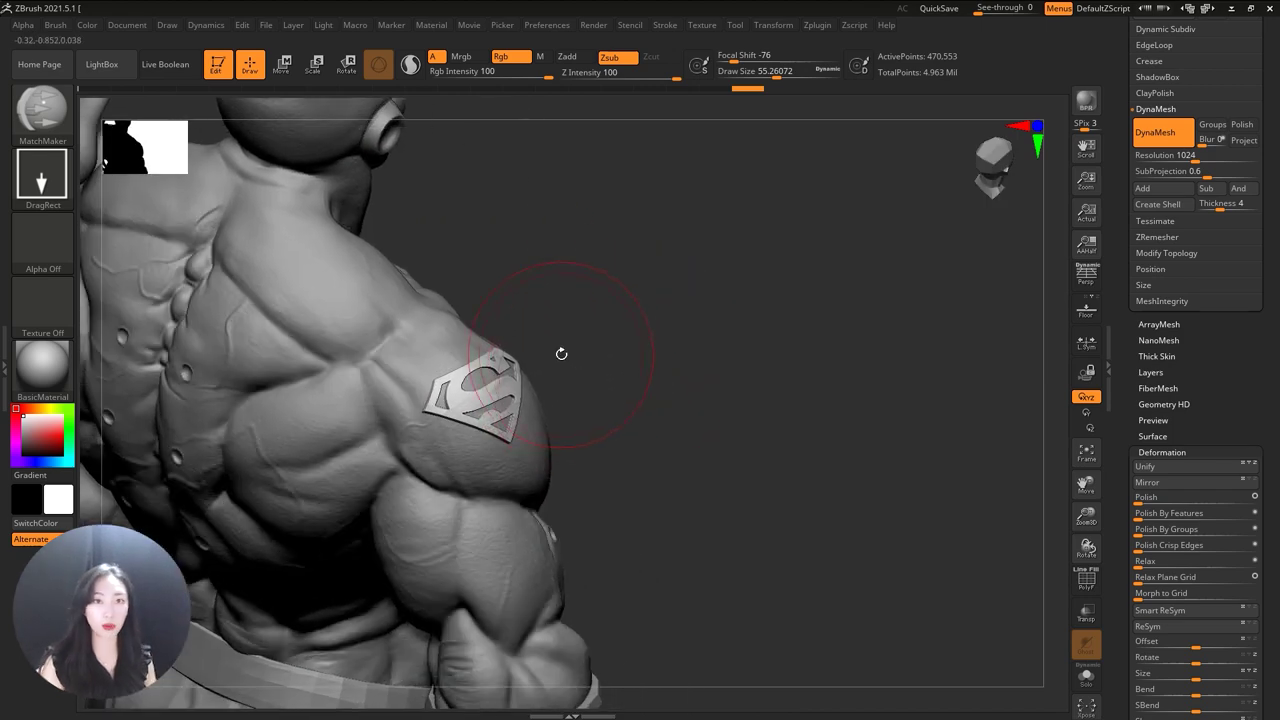